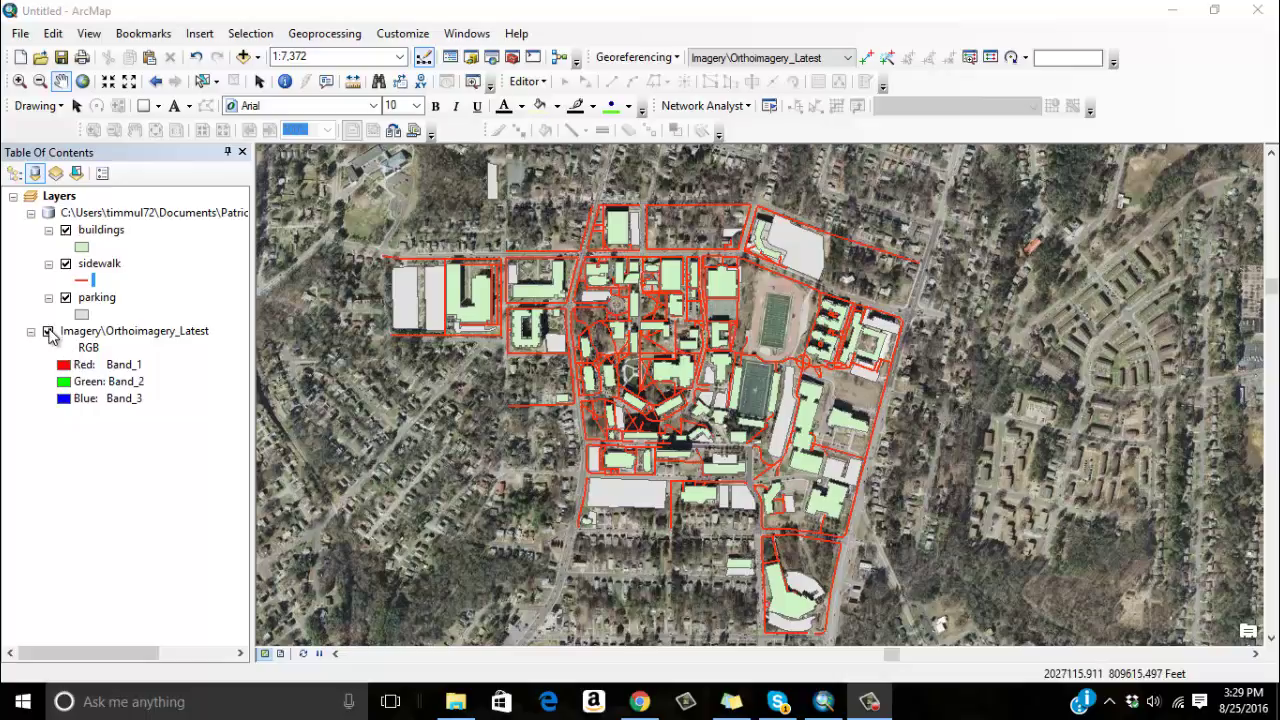
{"action": "left_click", "coordinate": [48, 332]}
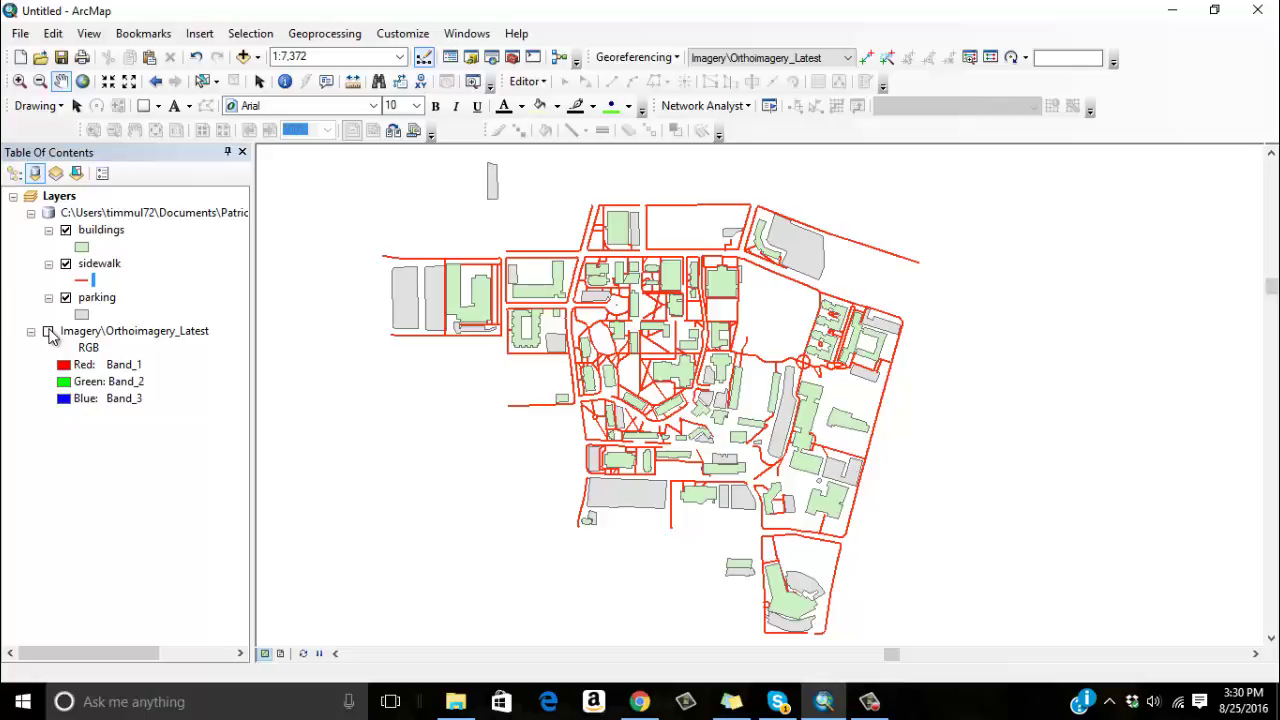
{"action": "left_click", "coordinate": [48, 332]}
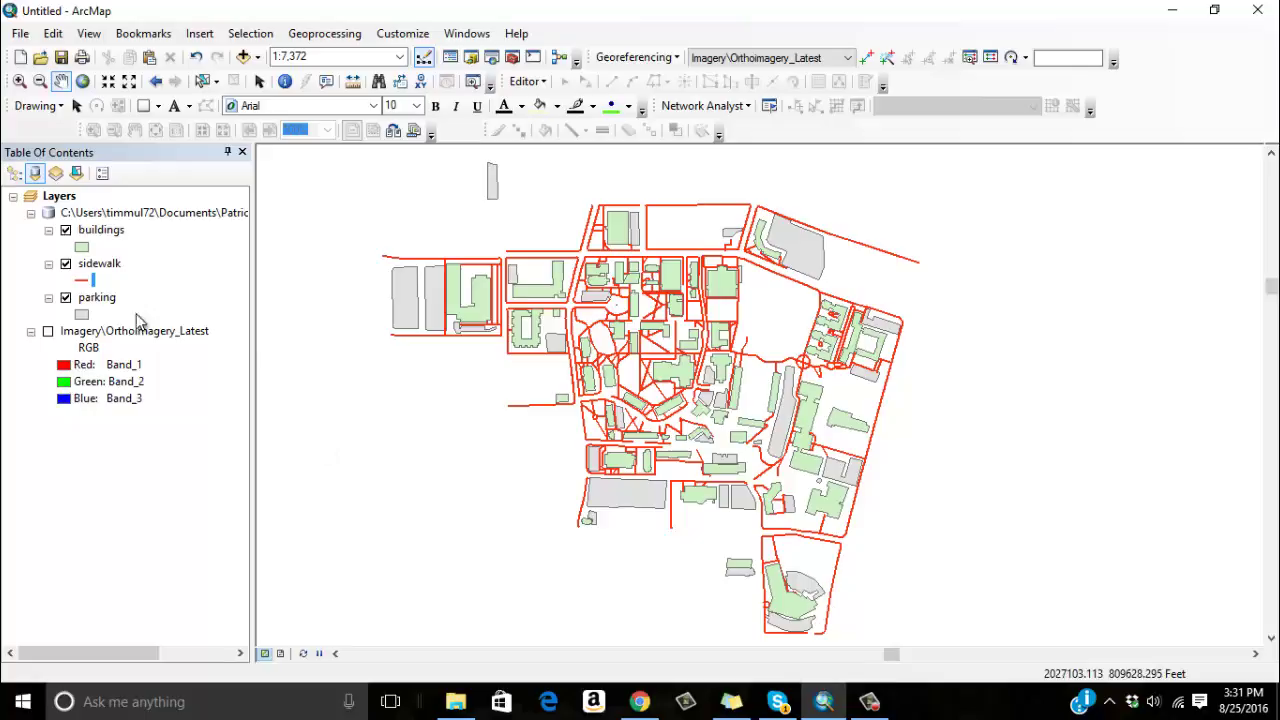
Hide the parking and sidewalk layers and open the buildings attribute table
{"action": "left_click", "coordinate": [66, 298]}
{"action": "left_click", "coordinate": [66, 265]}
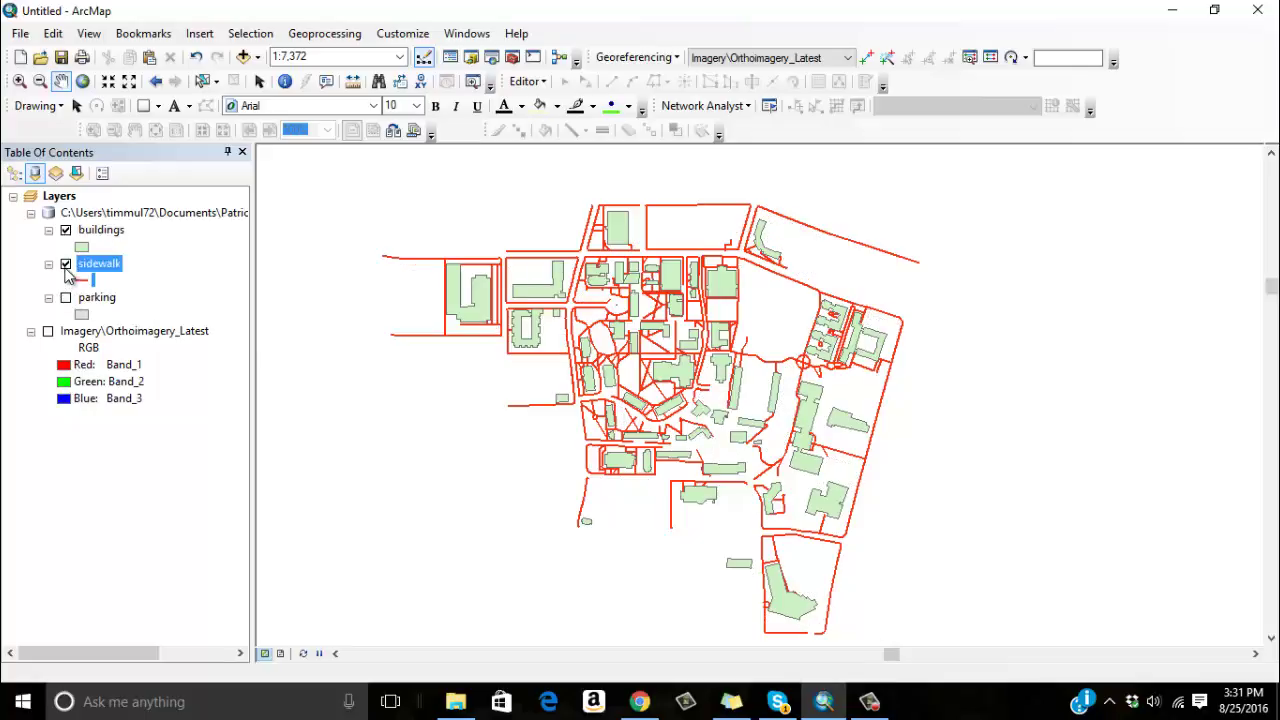
{"action": "right_click", "coordinate": [113, 229]}
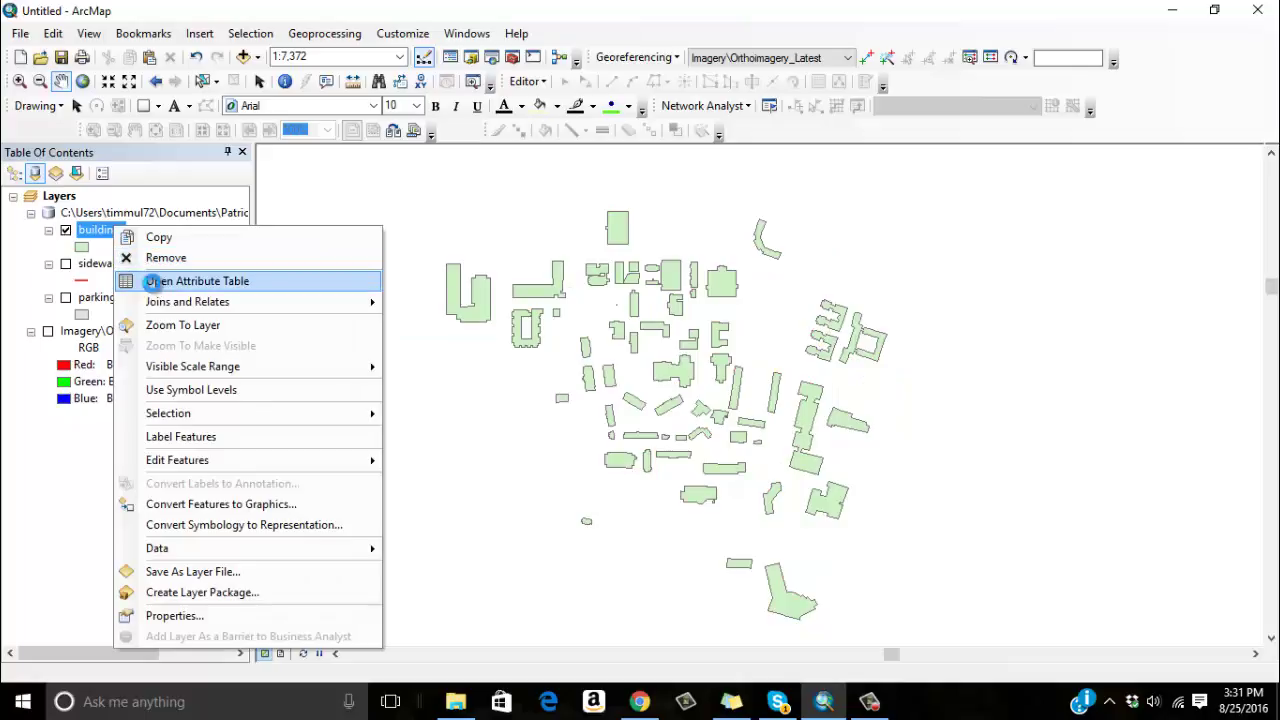
{"action": "left_click", "coordinate": [155, 280]}
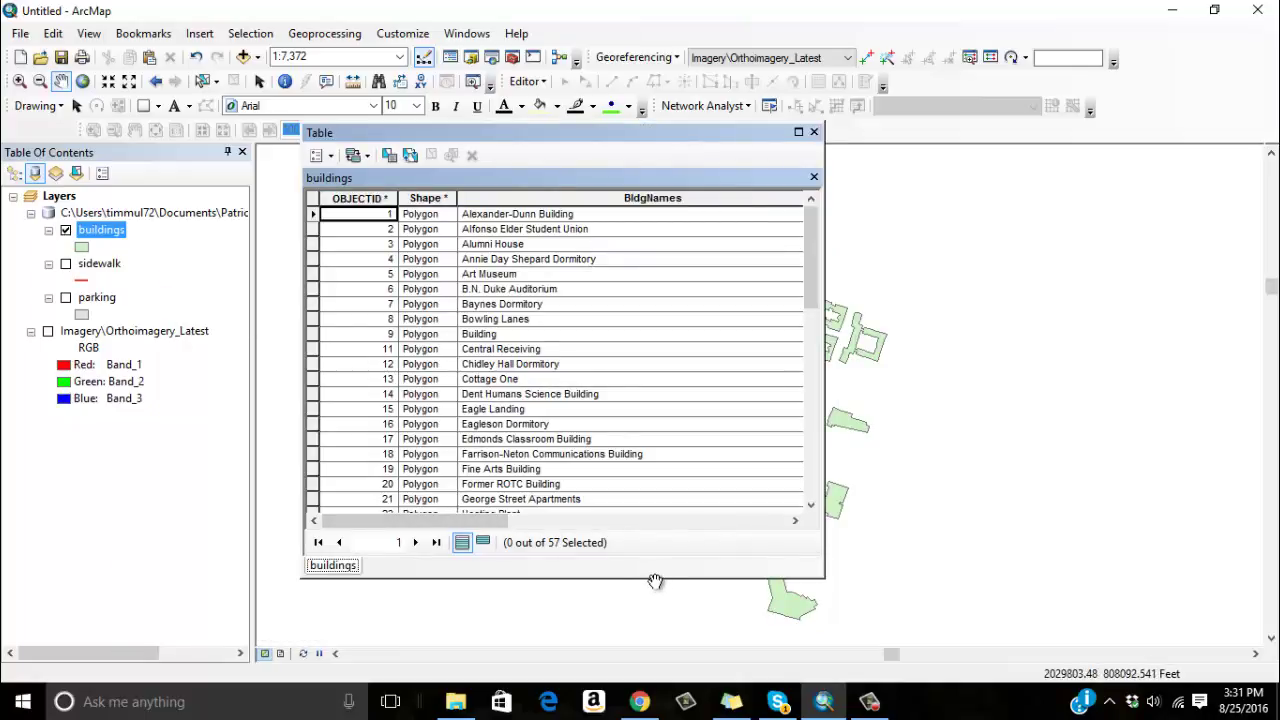
Enlarge the table window and narrow BldgNames so columns through Shape_Area are visible
{"action": "left_click_drag", "start_coordinate": [654, 578], "coordinate": [651, 651]}
{"action": "left_click_drag", "start_coordinate": [464, 593], "coordinate": [648, 632]}
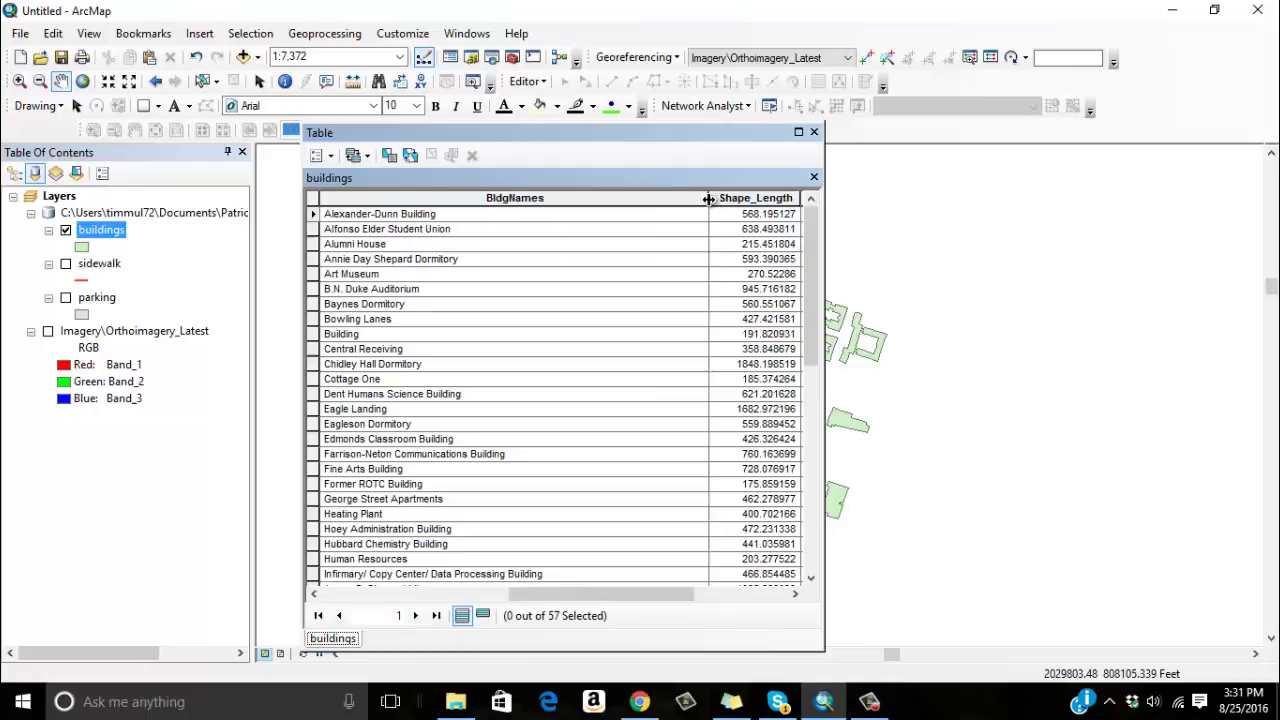
{"action": "left_click_drag", "start_coordinate": [709, 206], "coordinate": [592, 206]}
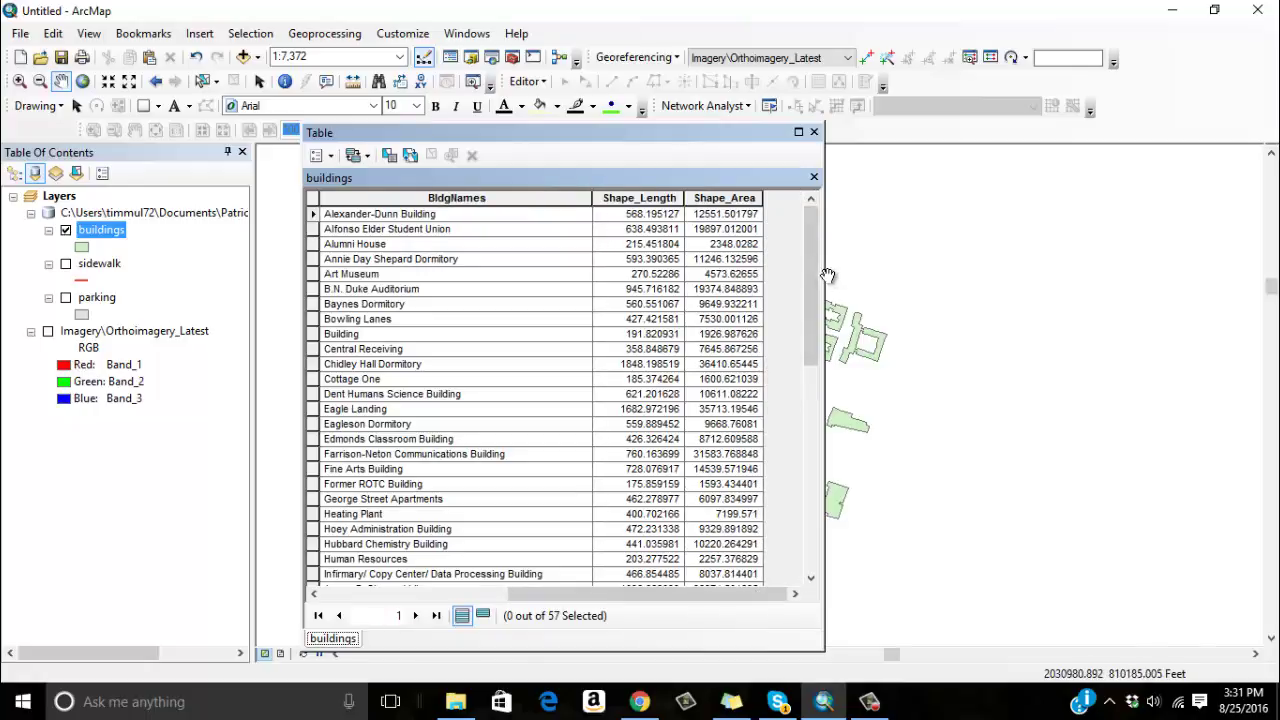
{"action": "left_click_drag", "start_coordinate": [825, 274], "coordinate": [1034, 301]}
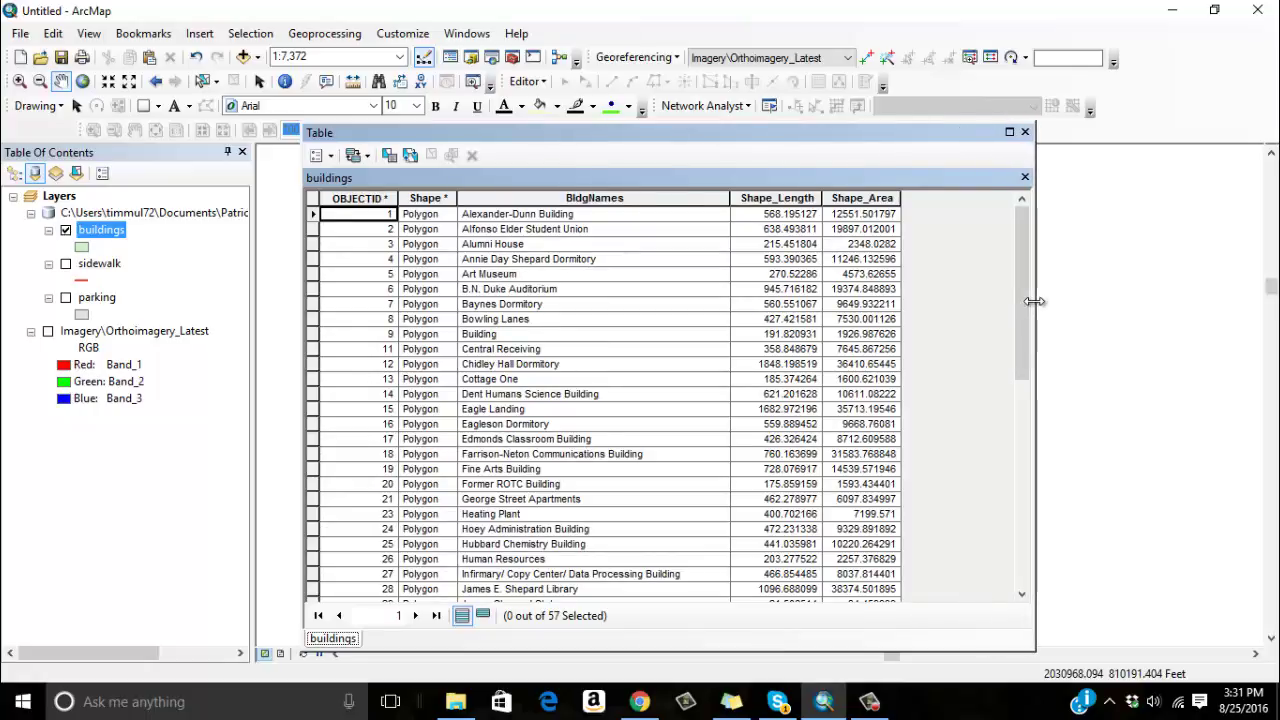
{"action": "left_click_drag", "start_coordinate": [1023, 280], "coordinate": [1002, 265]}
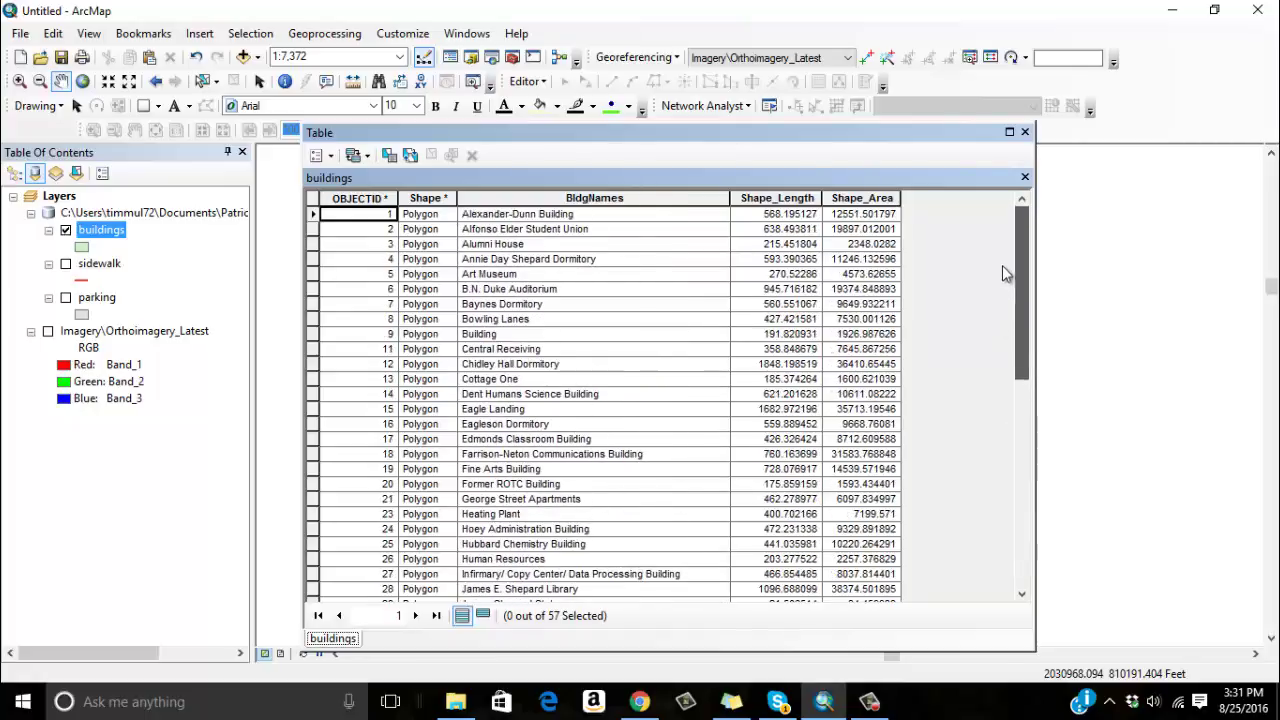
Add a Double field named SQ_FEET to the buildings table
{"action": "left_click", "coordinate": [330, 156]}
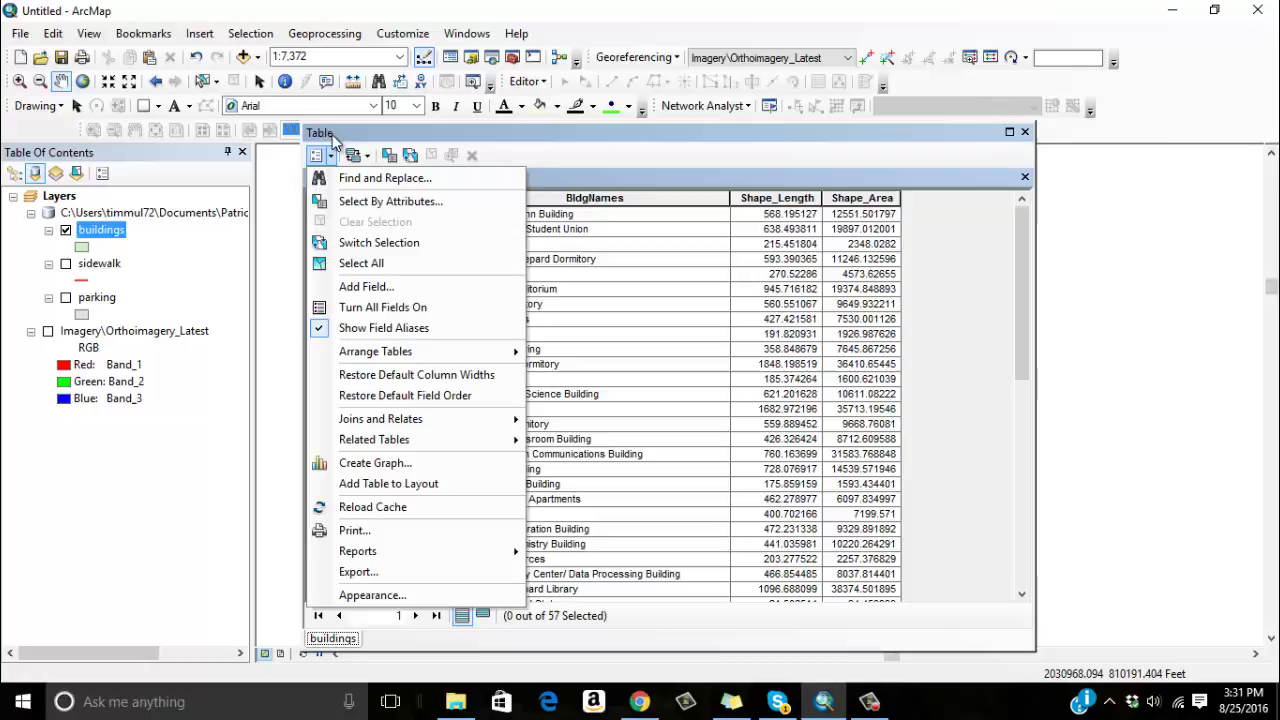
{"action": "left_click", "coordinate": [381, 290]}
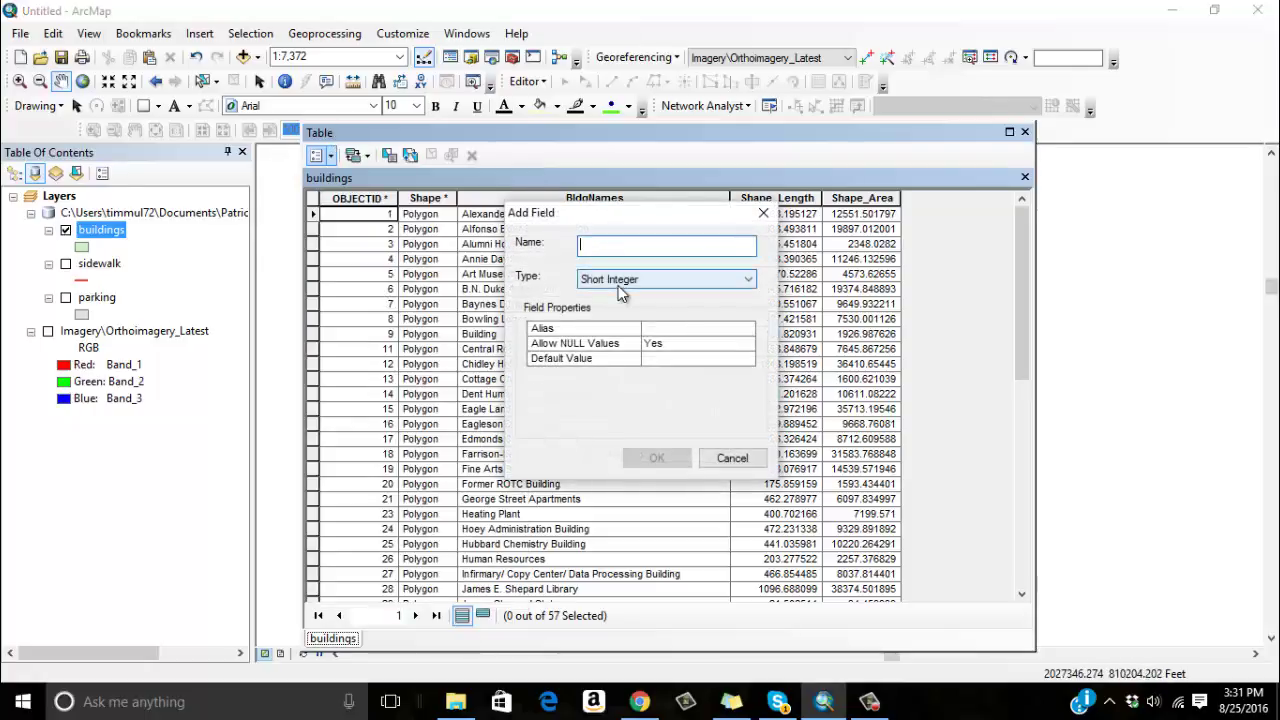
{"action": "type", "text": "SQ"}
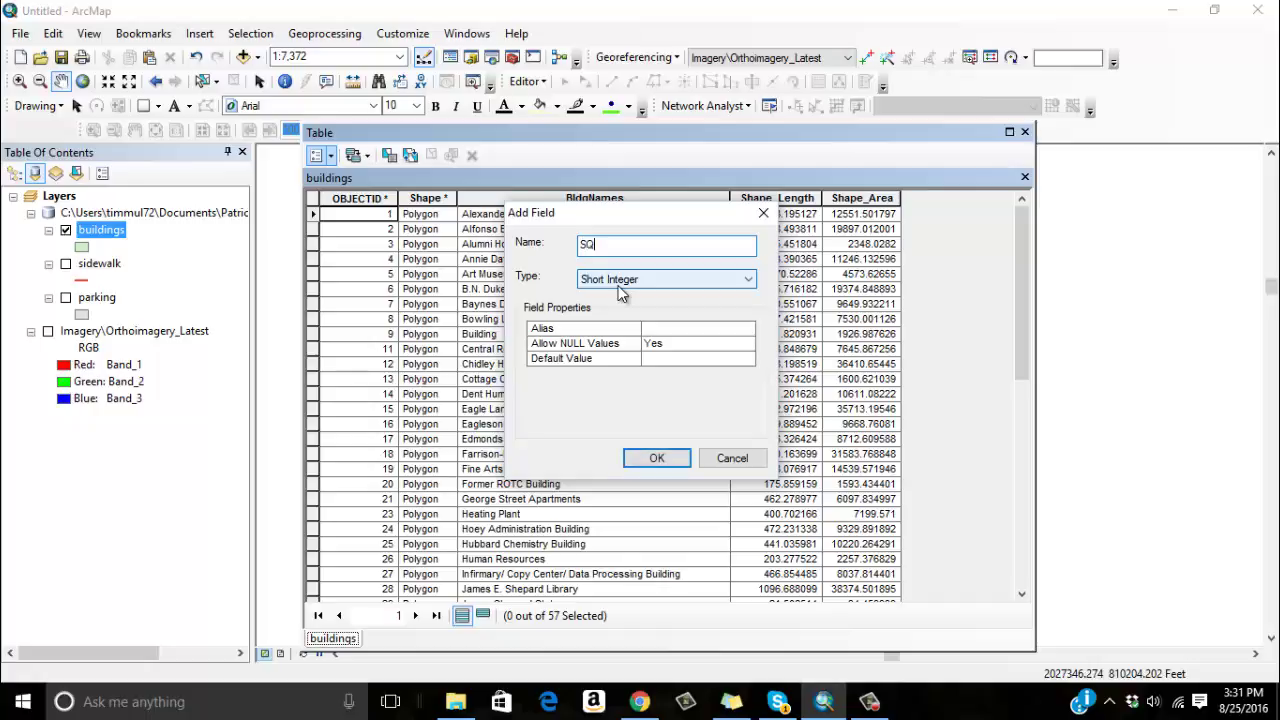
{"action": "type", "text": "_FEET"}
{"action": "left_click", "coordinate": [622, 283]}
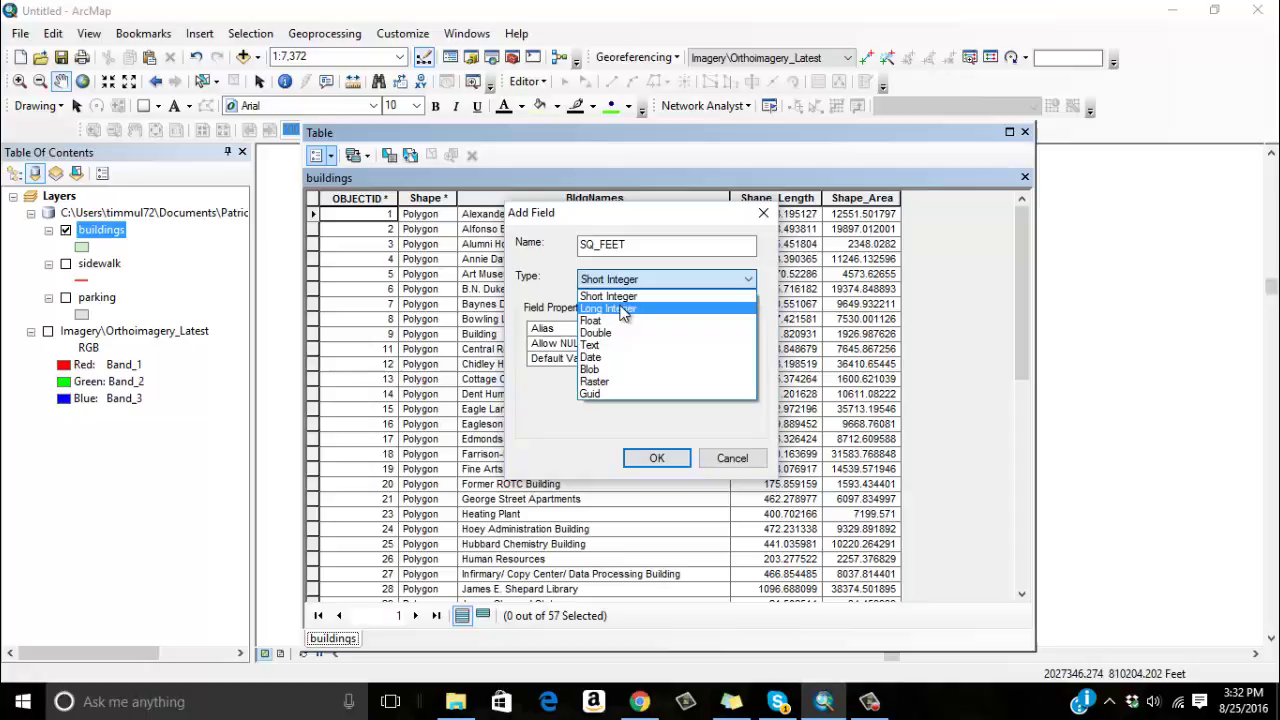
{"action": "left_click", "coordinate": [613, 333]}
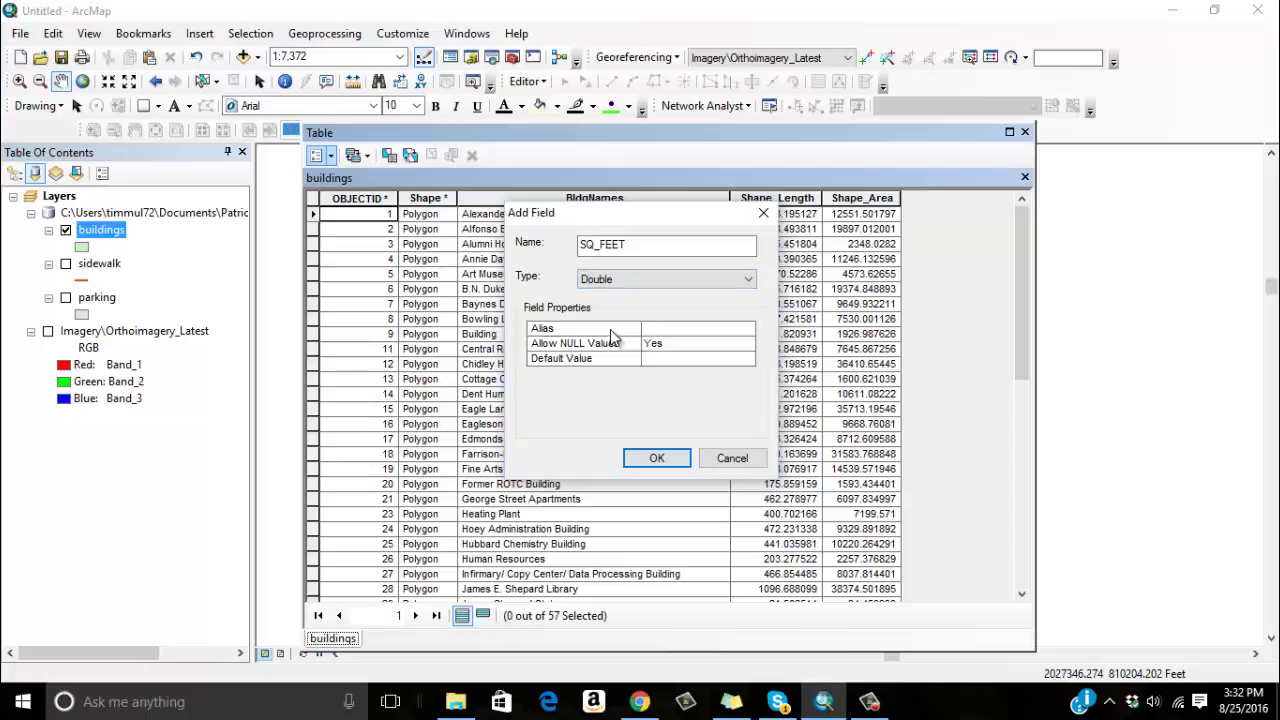
{"action": "left_click", "coordinate": [641, 457]}
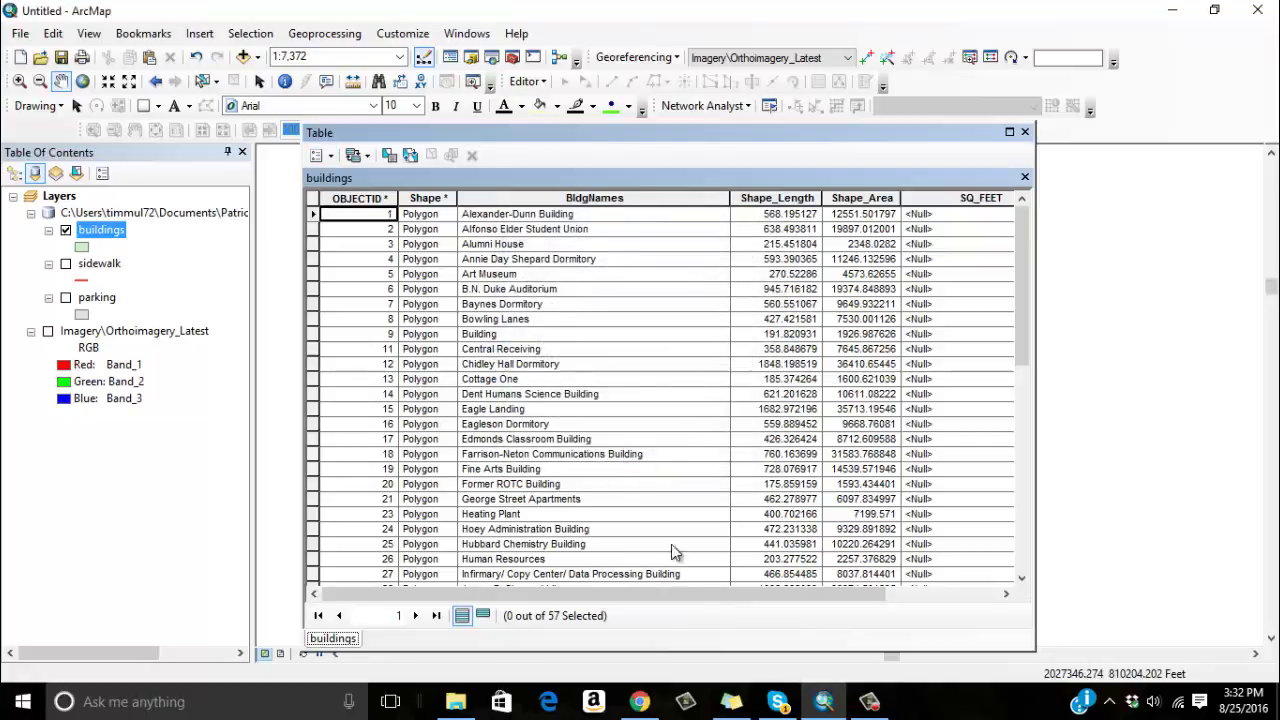
{"action": "left_click_drag", "start_coordinate": [680, 598], "coordinate": [825, 598]}
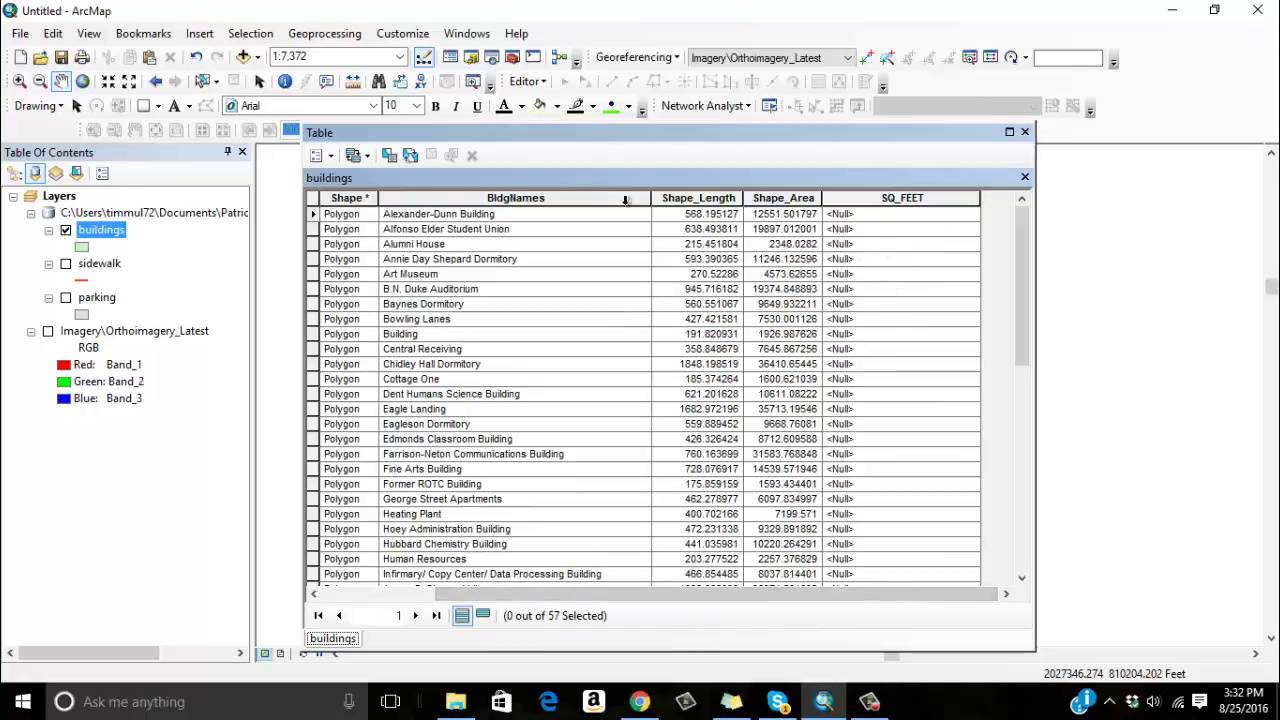
Add a second Double field named PERIMETER_METERS
{"action": "left_click", "coordinate": [332, 157]}
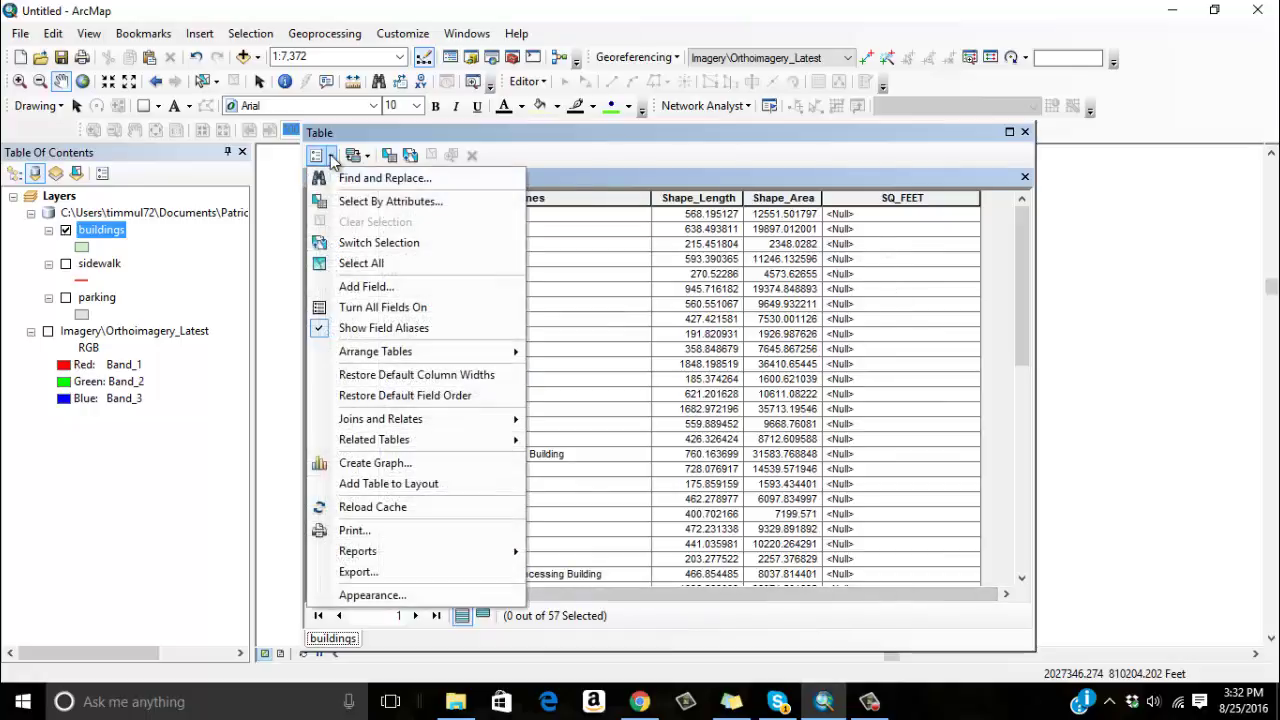
{"action": "left_click", "coordinate": [331, 289]}
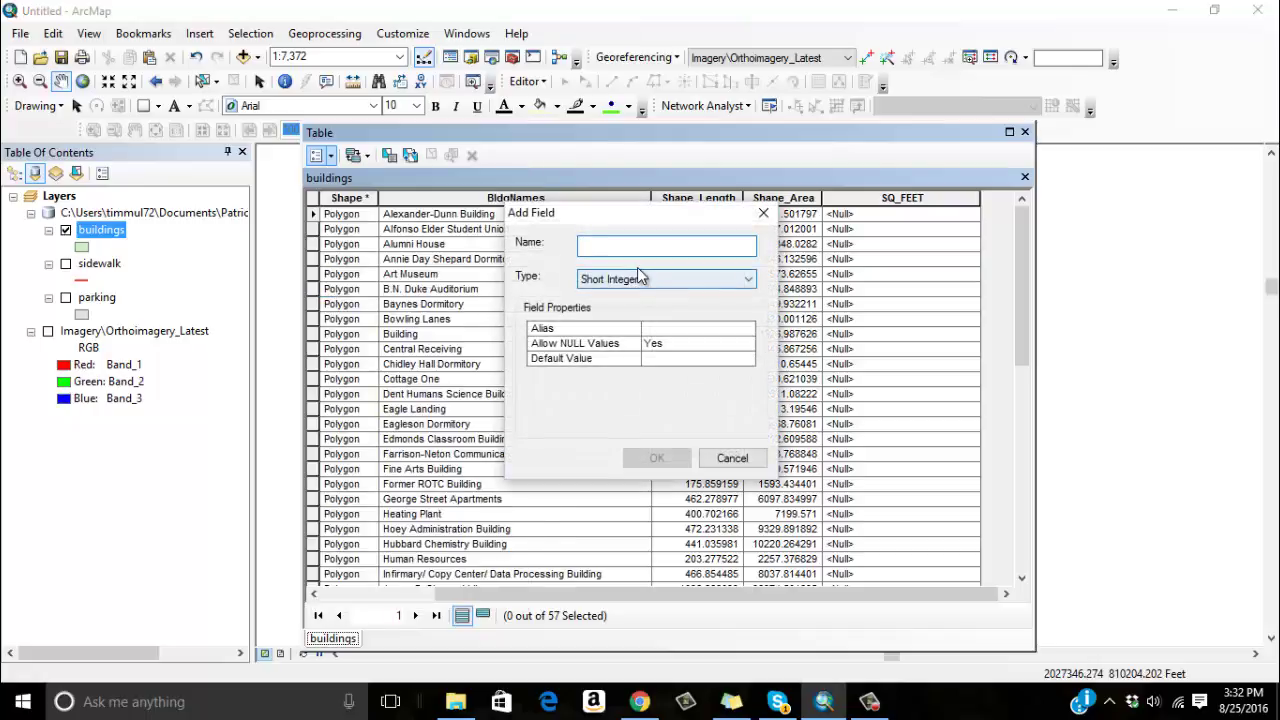
{"action": "type", "text": "PERIM"}
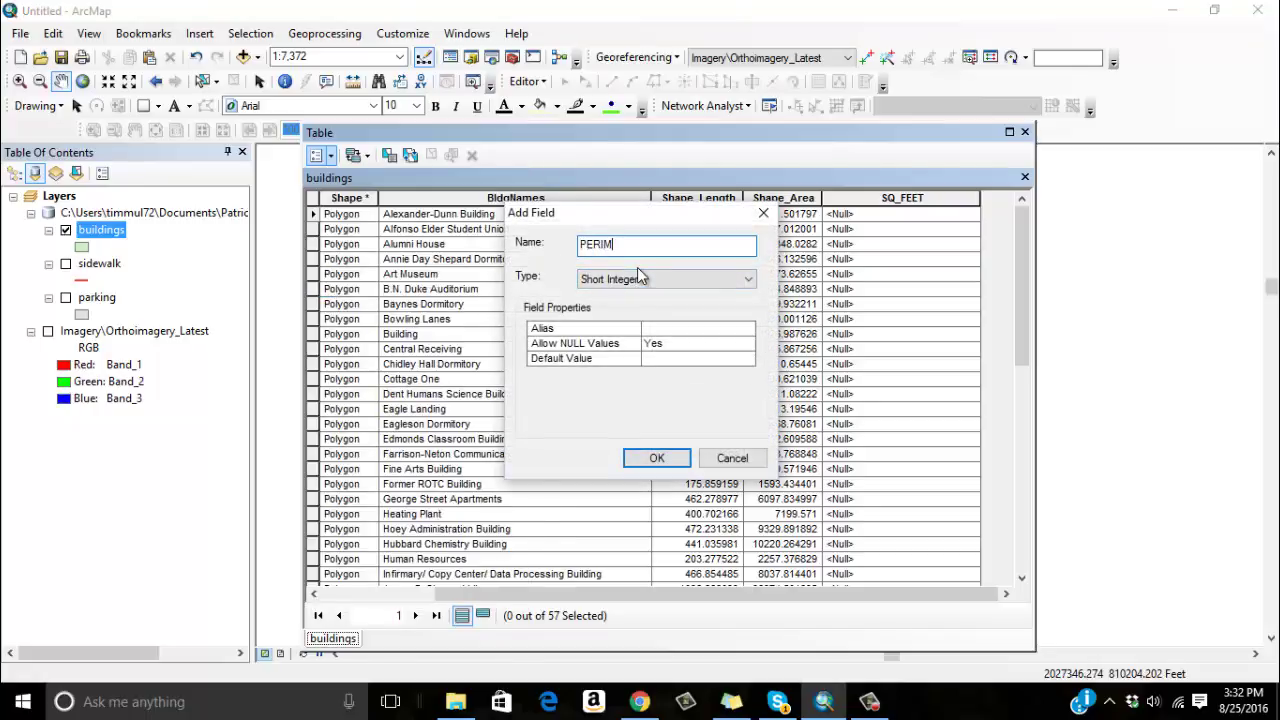
{"action": "type", "text": "ETER_METERS"}
{"action": "left_click", "coordinate": [641, 281]}
{"action": "left_click", "coordinate": [636, 341]}
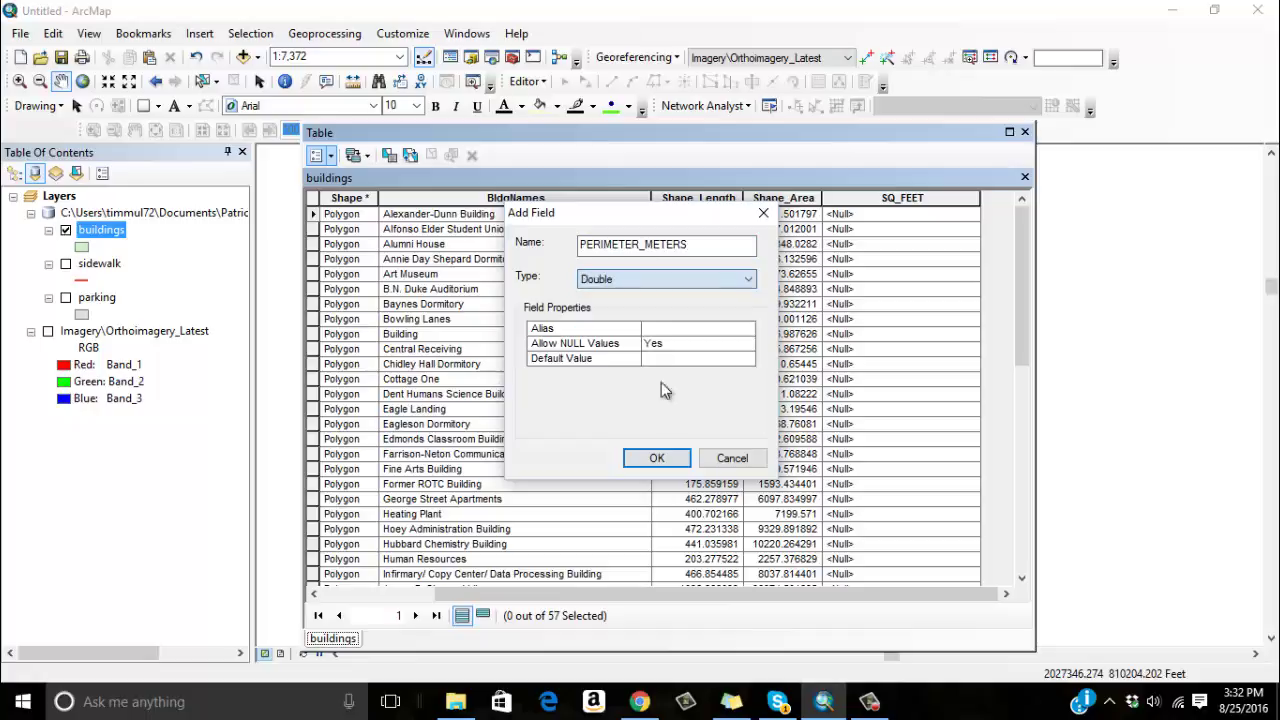
{"action": "left_click", "coordinate": [657, 460]}
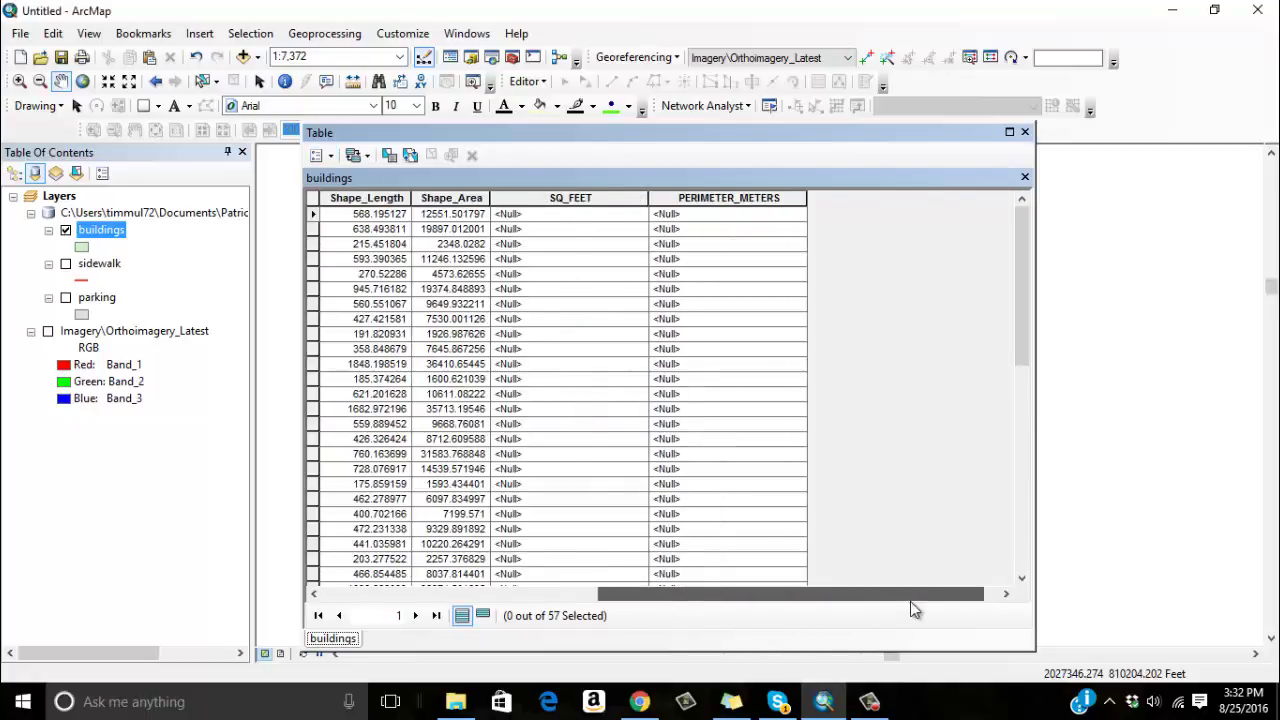
Open Calculate Geometry on the SQ_FEET column and show its Property choices
{"action": "left_click_drag", "start_coordinate": [912, 608], "coordinate": [915, 608]}
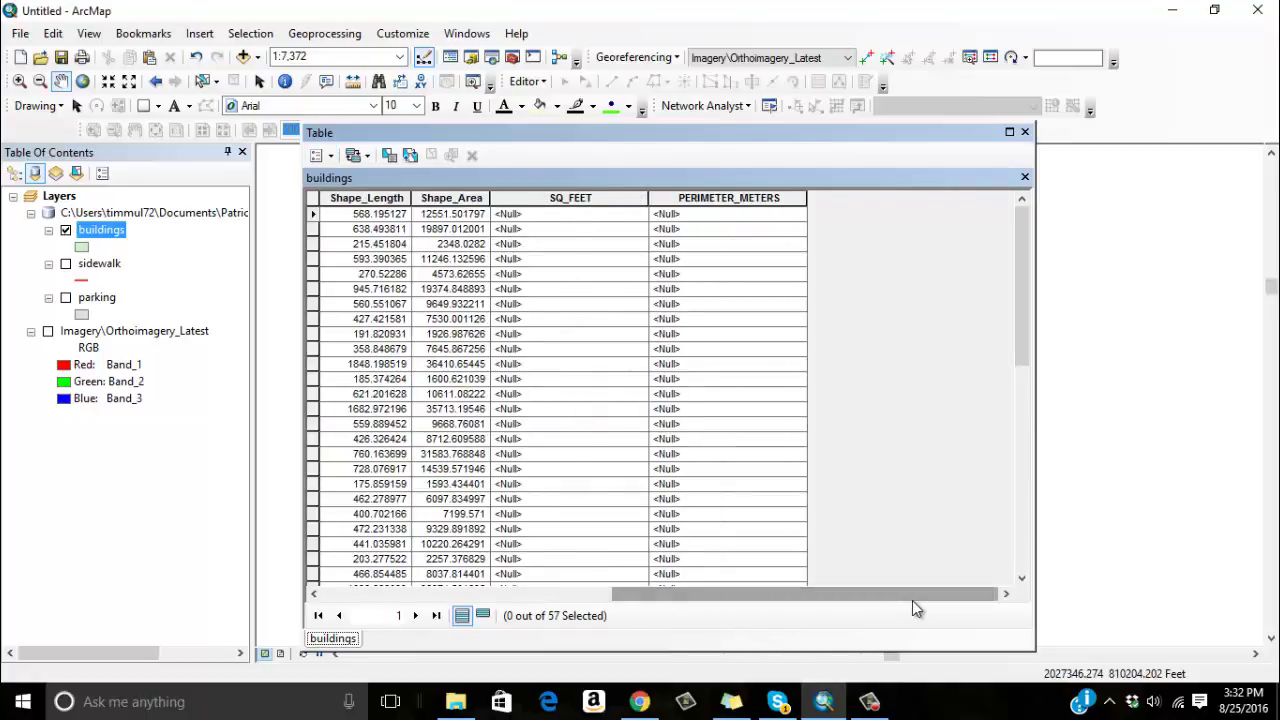
{"action": "right_click", "coordinate": [595, 199]}
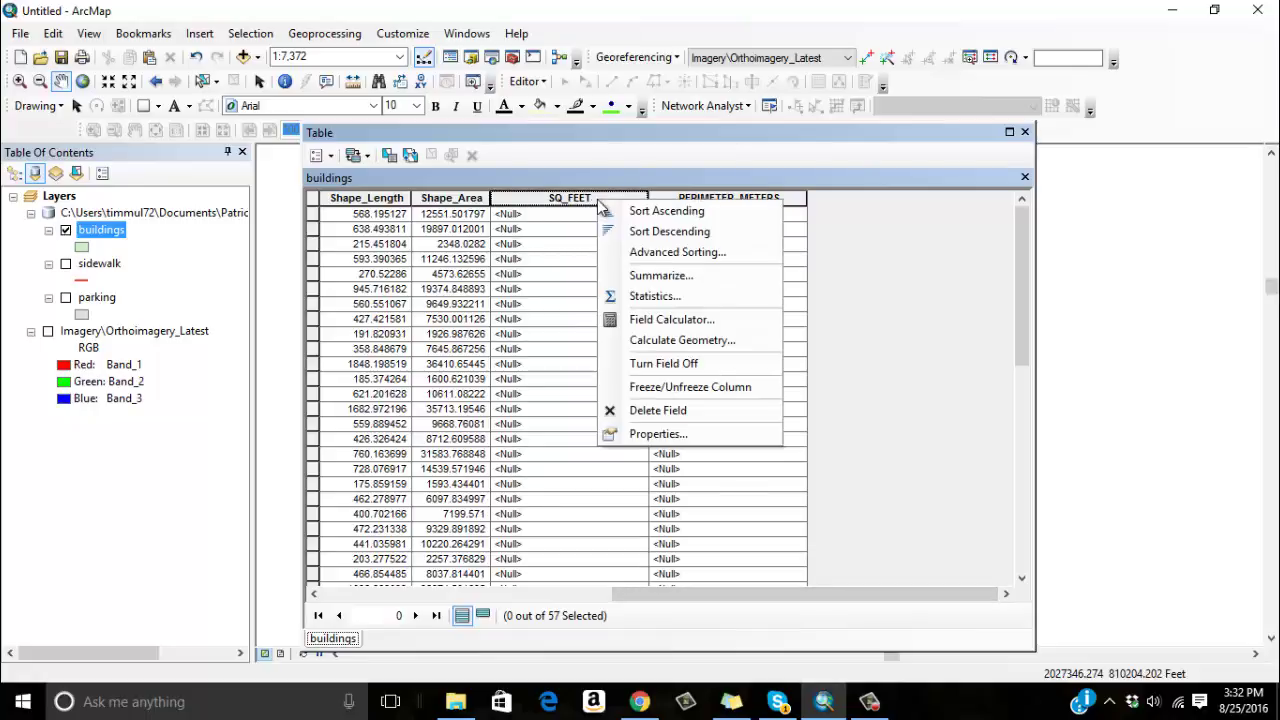
{"action": "left_click", "coordinate": [632, 342]}
{"action": "left_click_drag", "start_coordinate": [655, 222], "coordinate": [335, 163]}
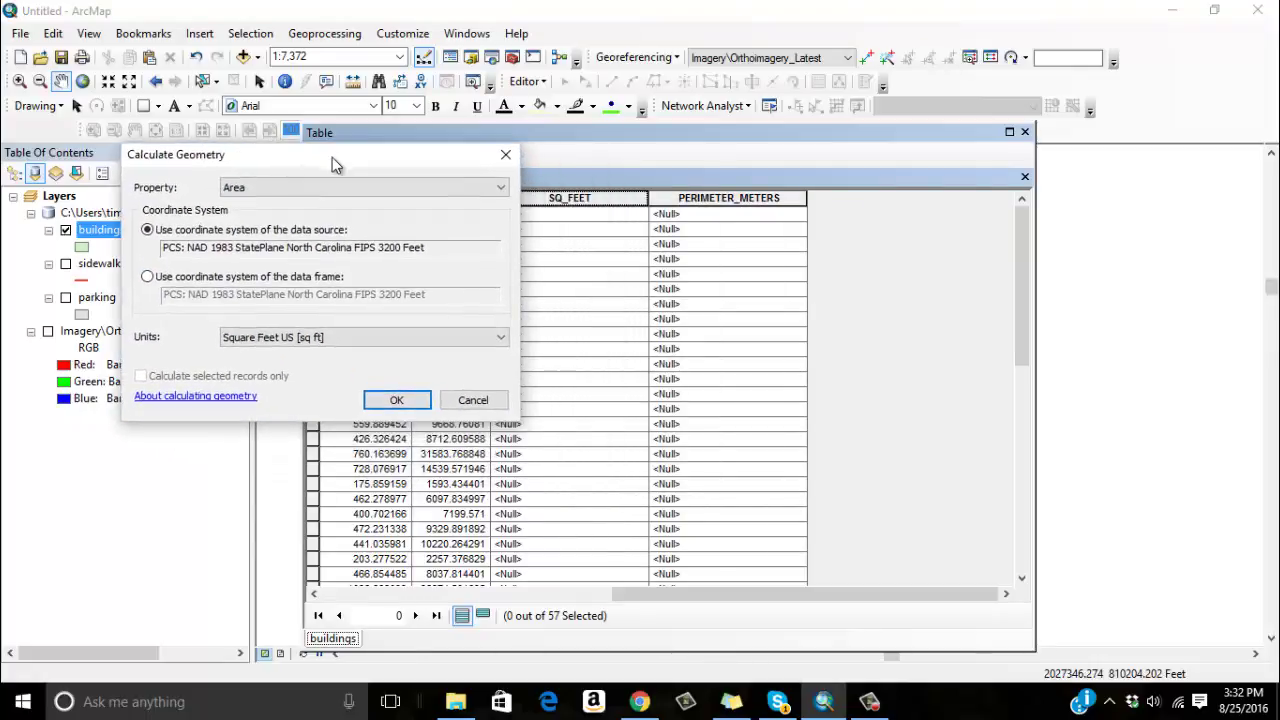
{"action": "left_click", "coordinate": [263, 192]}
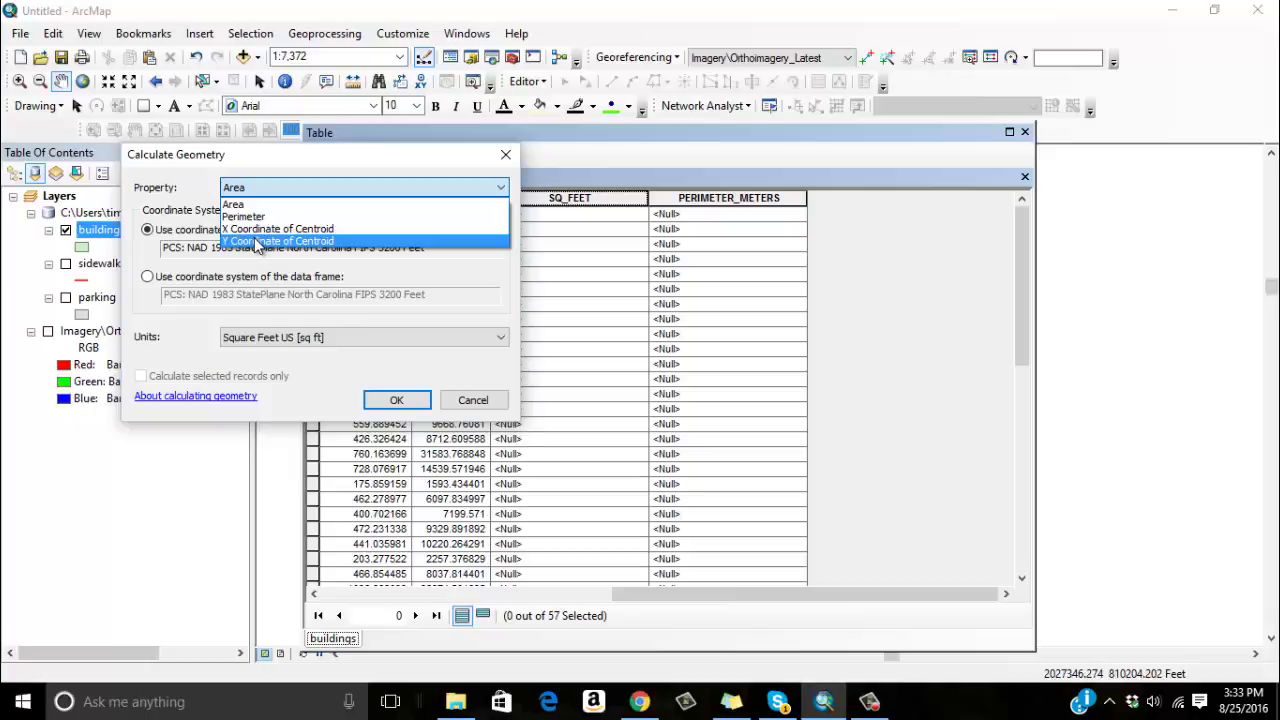
Calculate SQ_FEET as Area in Square Feet US for every building
{"action": "left_click", "coordinate": [292, 158]}
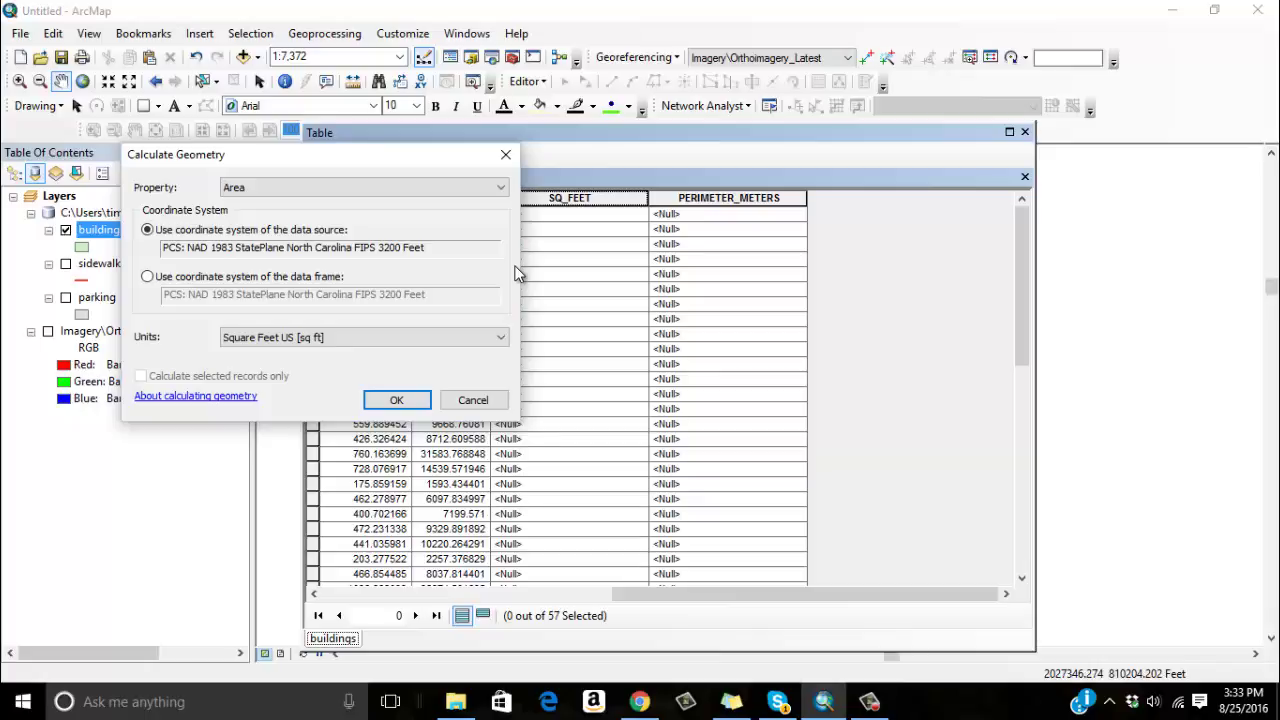
{"action": "left_click", "coordinate": [360, 340]}
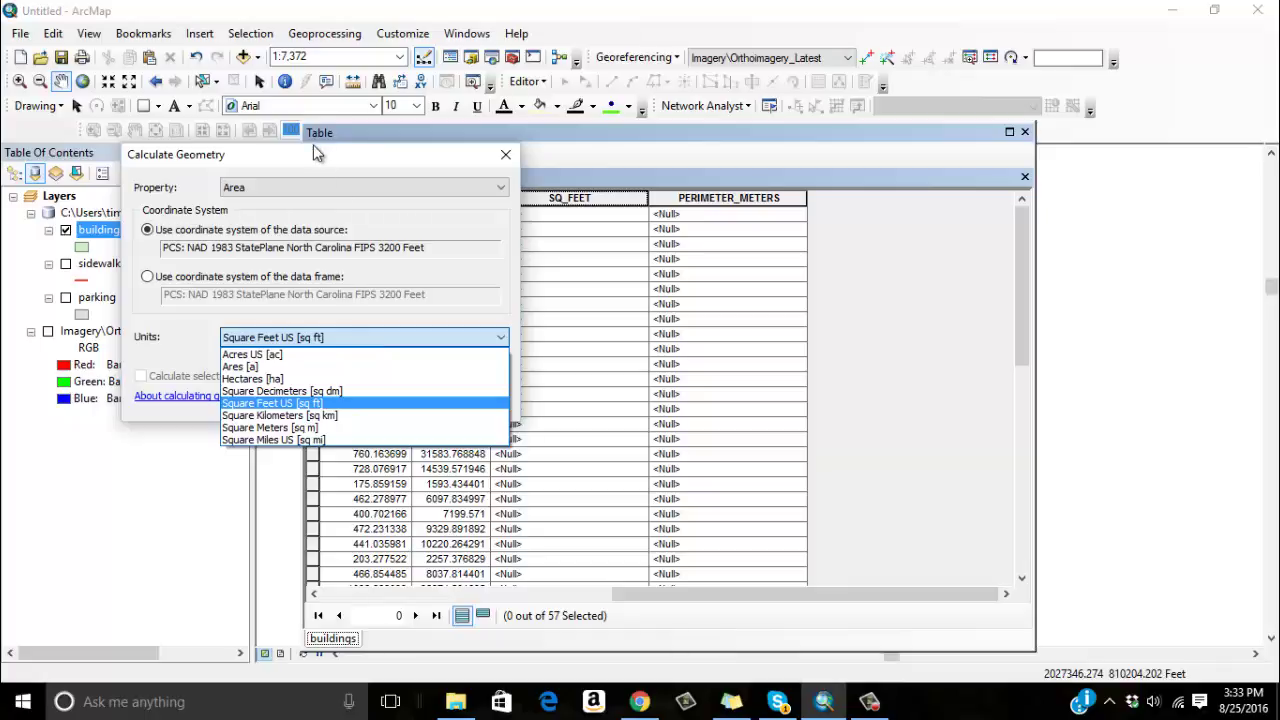
{"action": "left_click", "coordinate": [185, 218]}
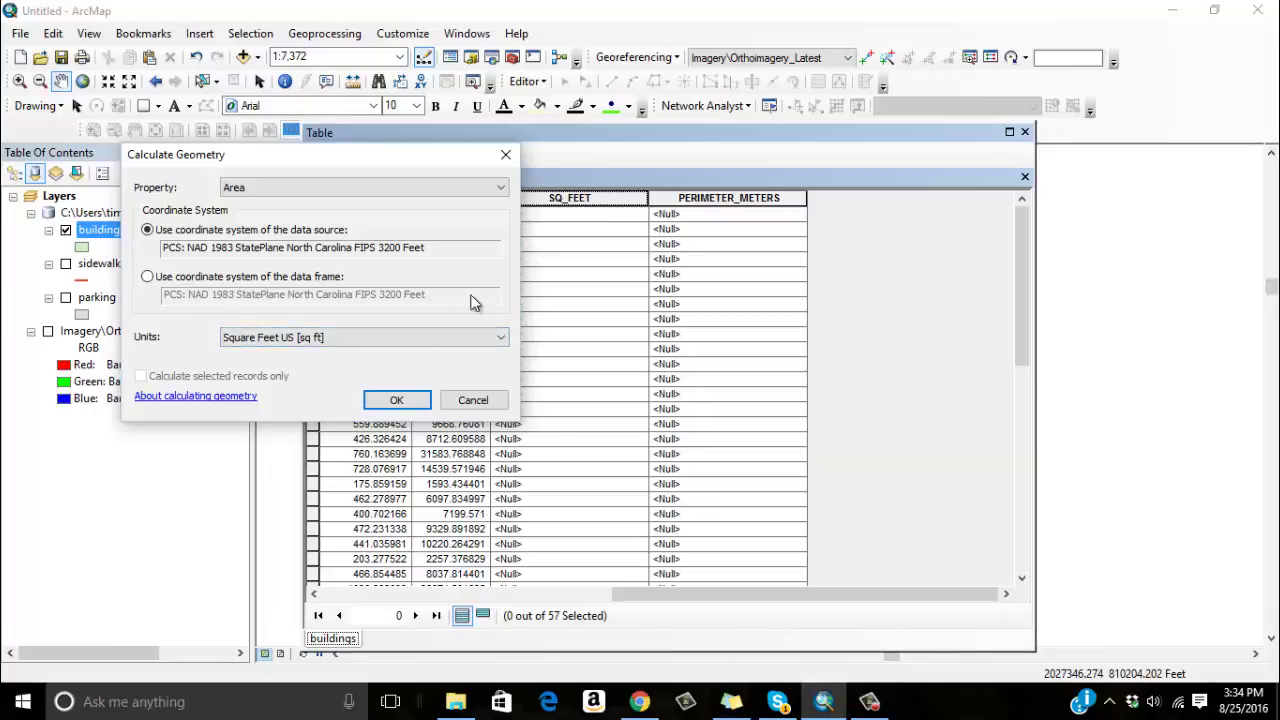
{"action": "left_click", "coordinate": [393, 400]}
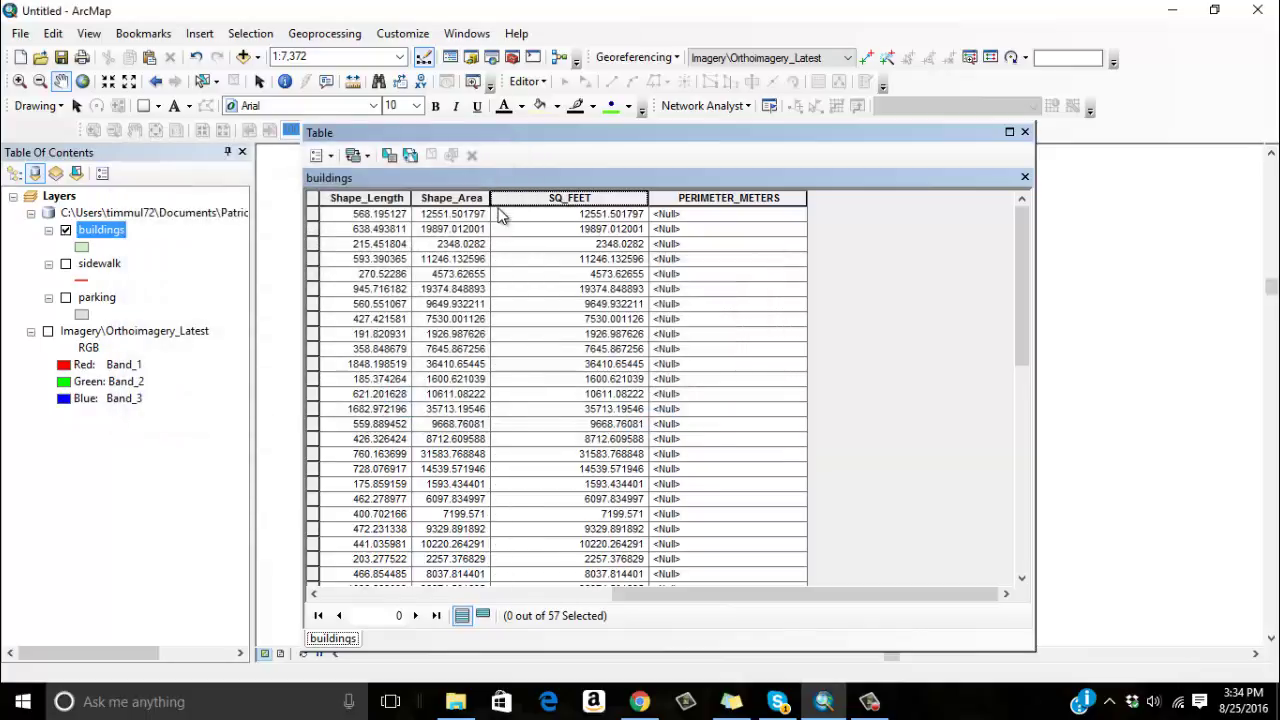
Sort buildings by SQ_FEET descending, inspect the largest, clear the selection and close the table
{"action": "right_click", "coordinate": [553, 201]}
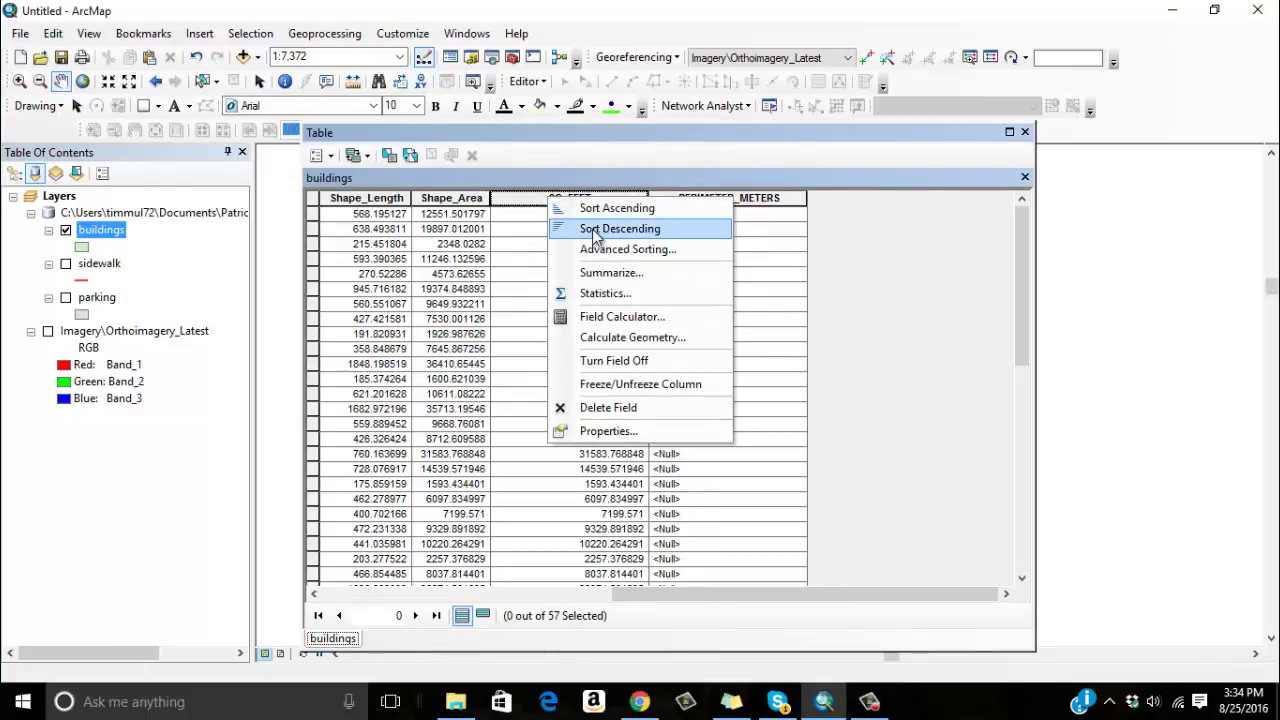
{"action": "left_click", "coordinate": [585, 231]}
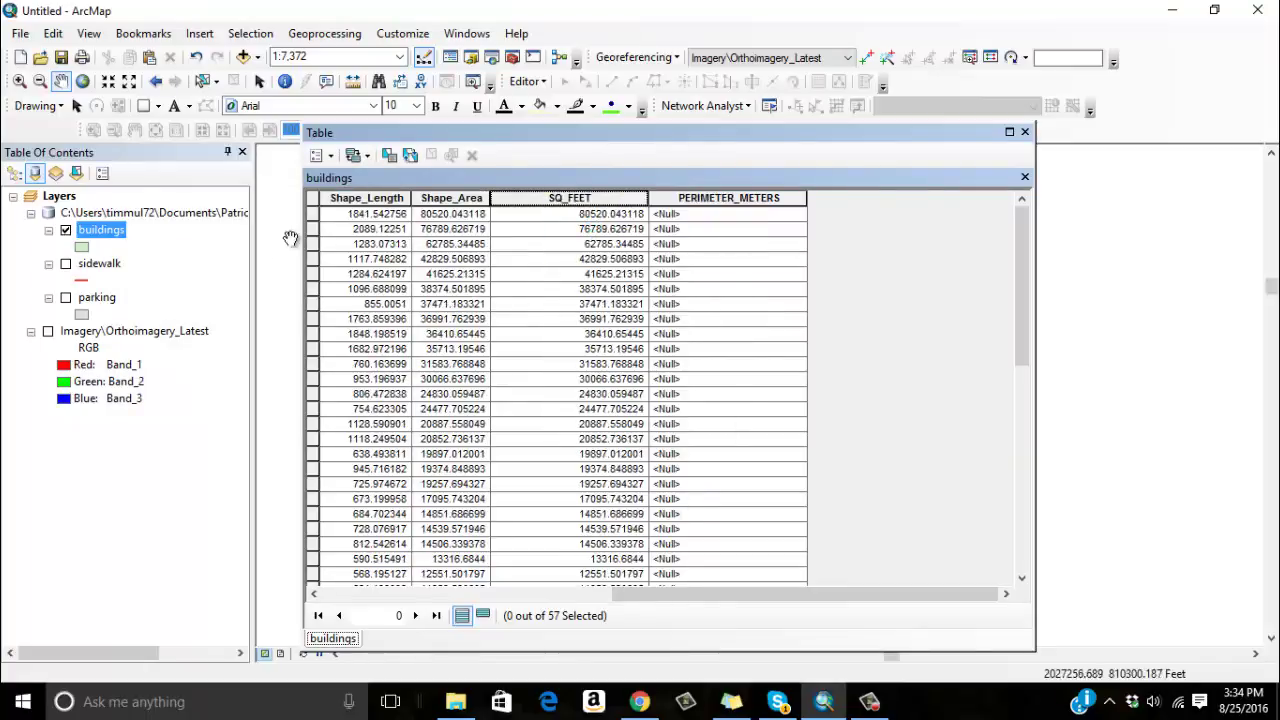
{"action": "left_click", "coordinate": [312, 214]}
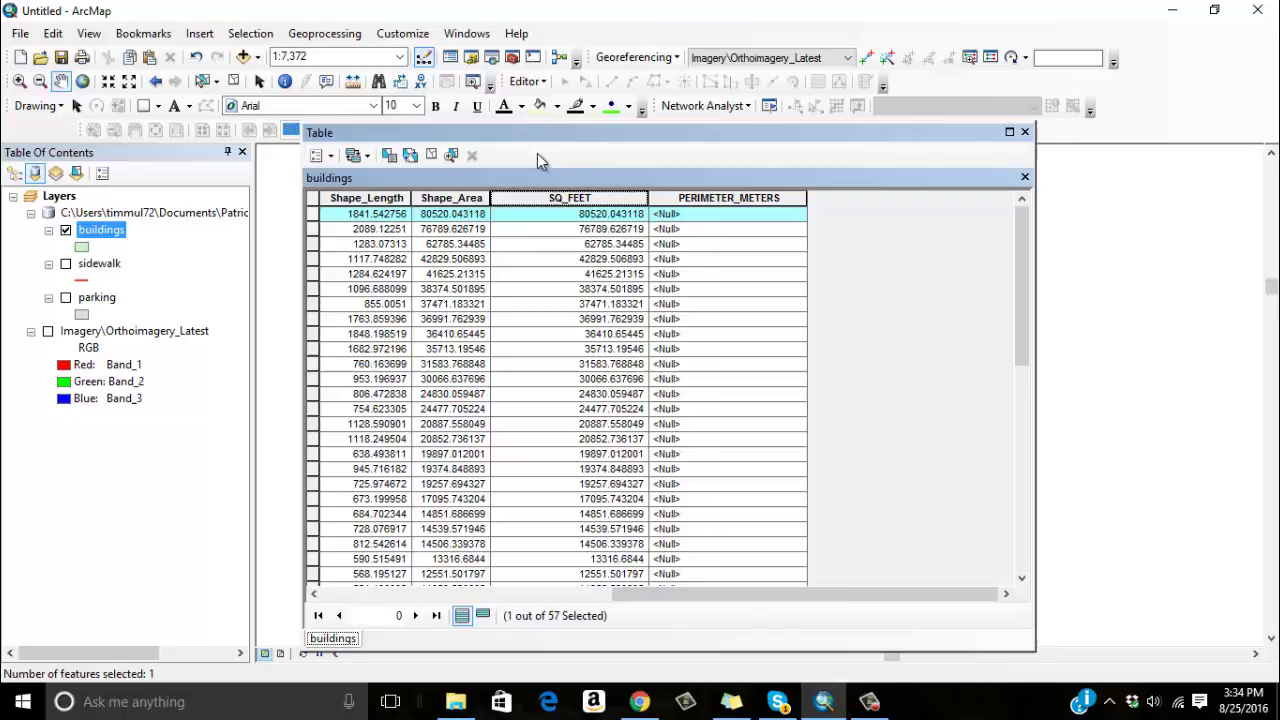
{"action": "left_click_drag", "start_coordinate": [537, 133], "coordinate": [790, 138]}
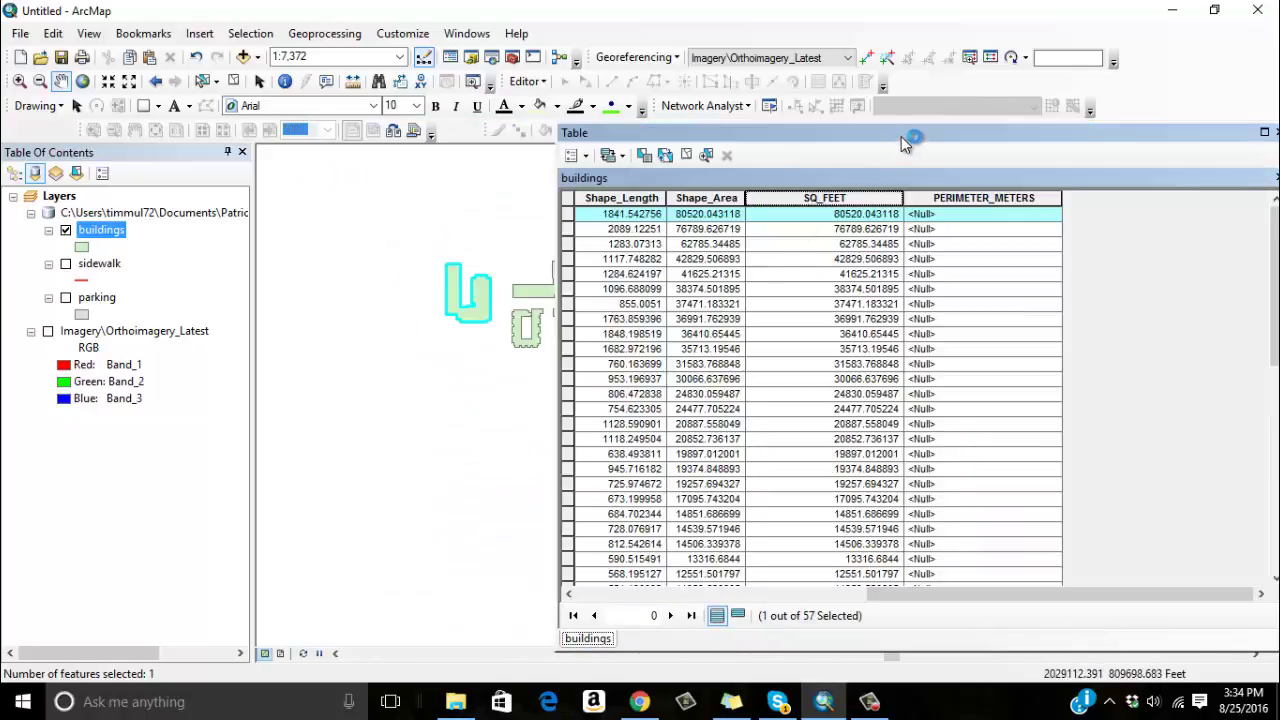
{"action": "left_click_drag", "start_coordinate": [901, 136], "coordinate": [478, 121]}
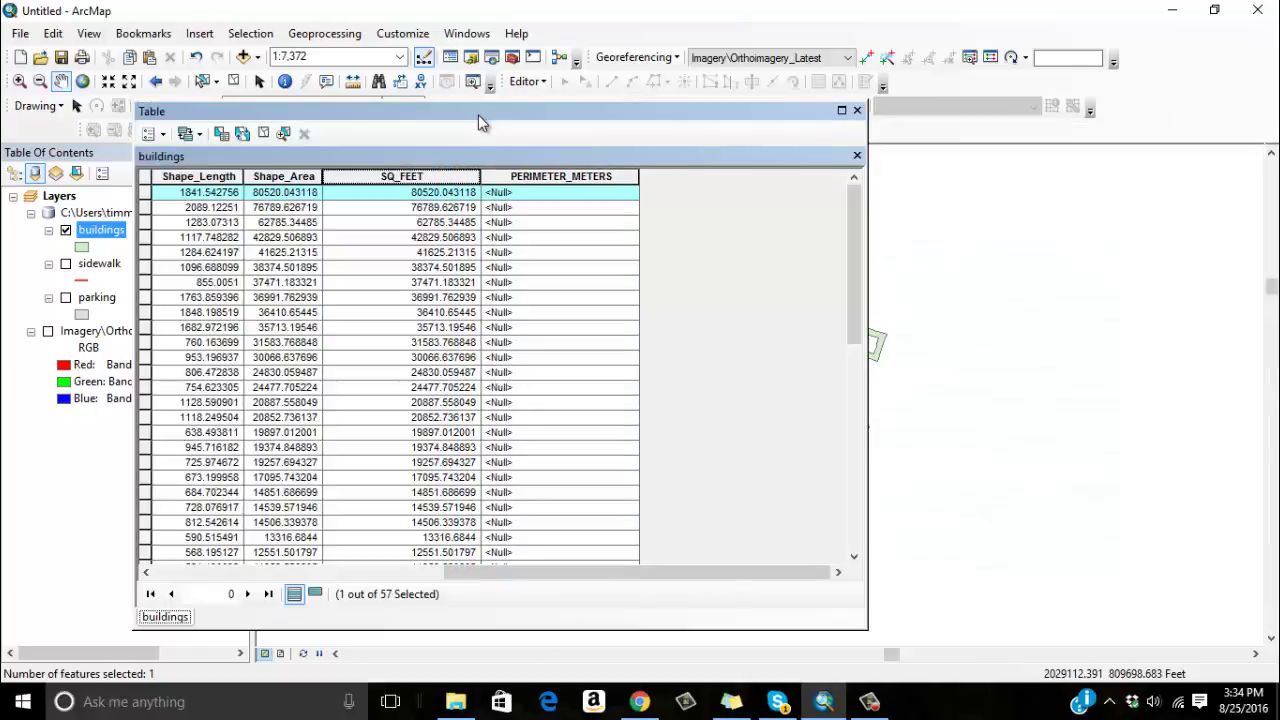
{"action": "left_click", "coordinate": [263, 133]}
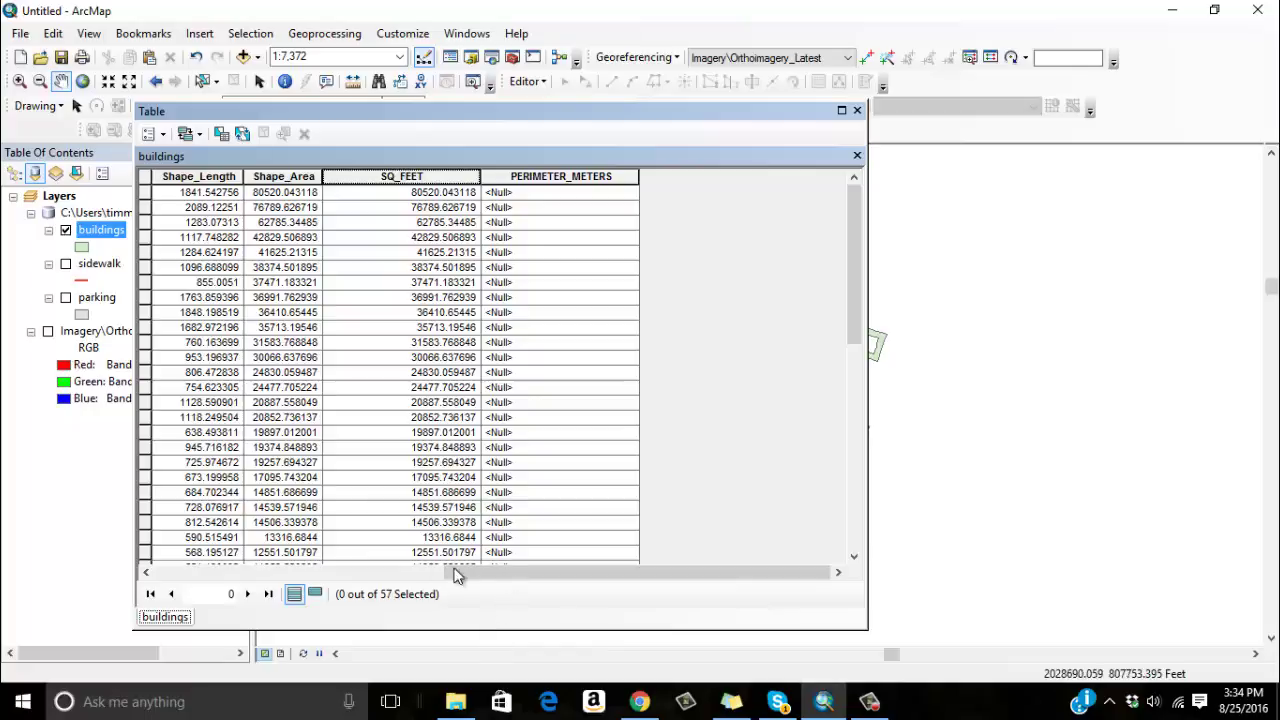
{"action": "left_click", "coordinate": [856, 110]}
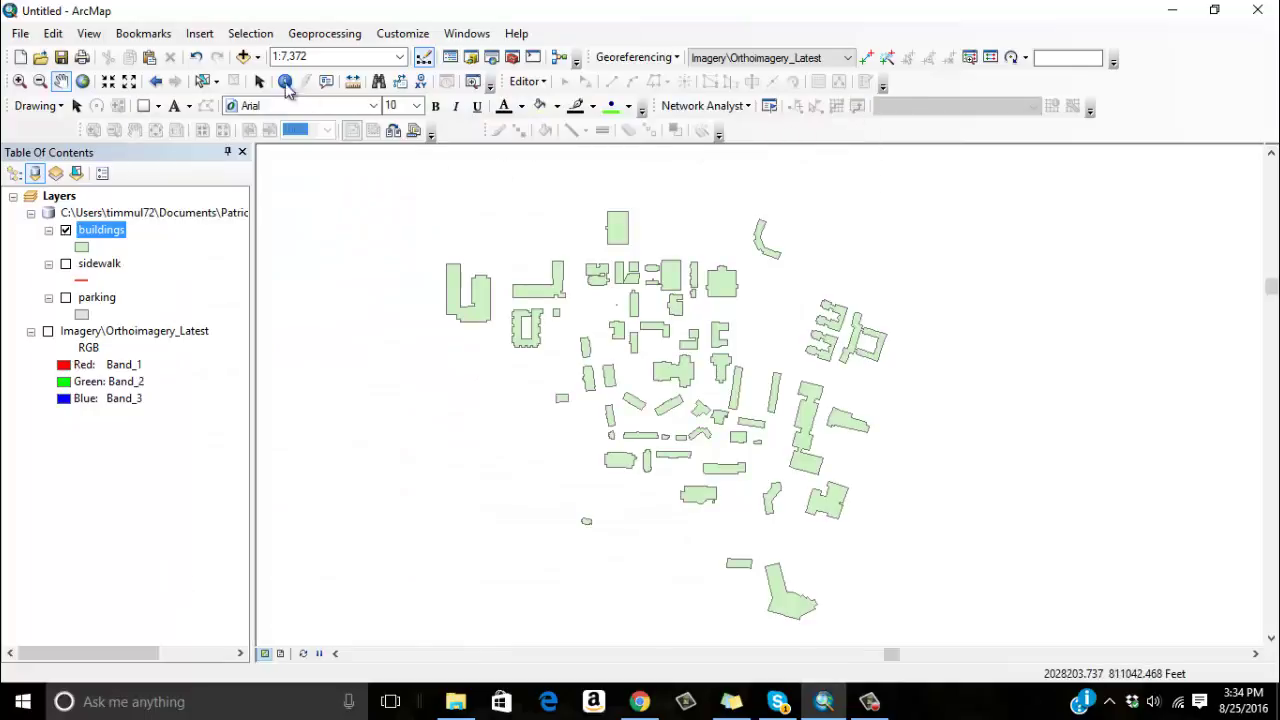
{"action": "left_click", "coordinate": [285, 81]}
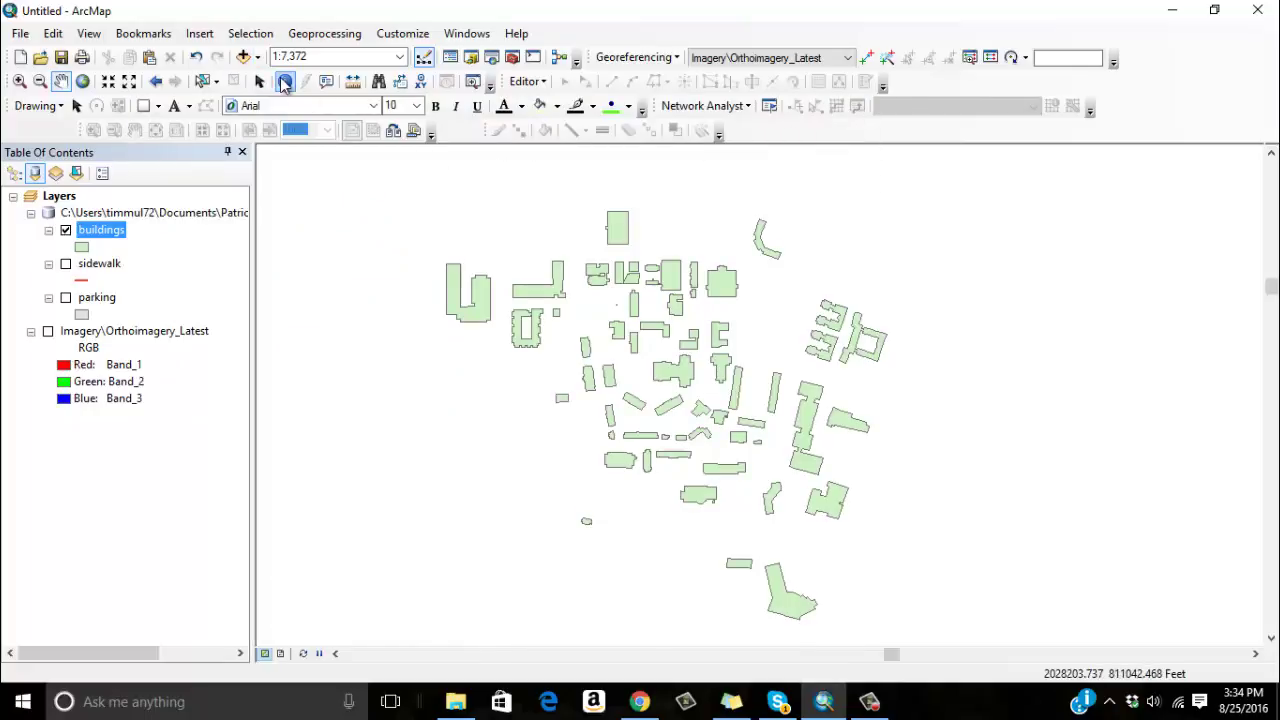
{"action": "left_click", "coordinate": [522, 336]}
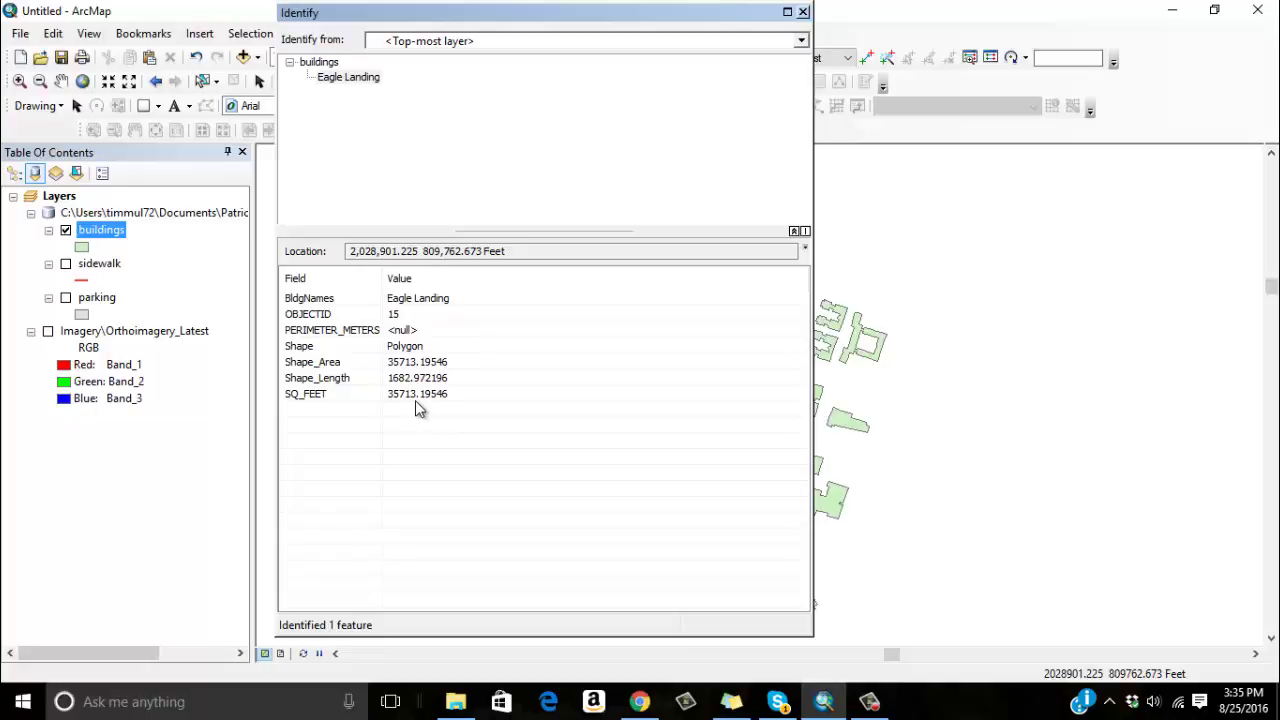
{"action": "left_click", "coordinate": [803, 12]}
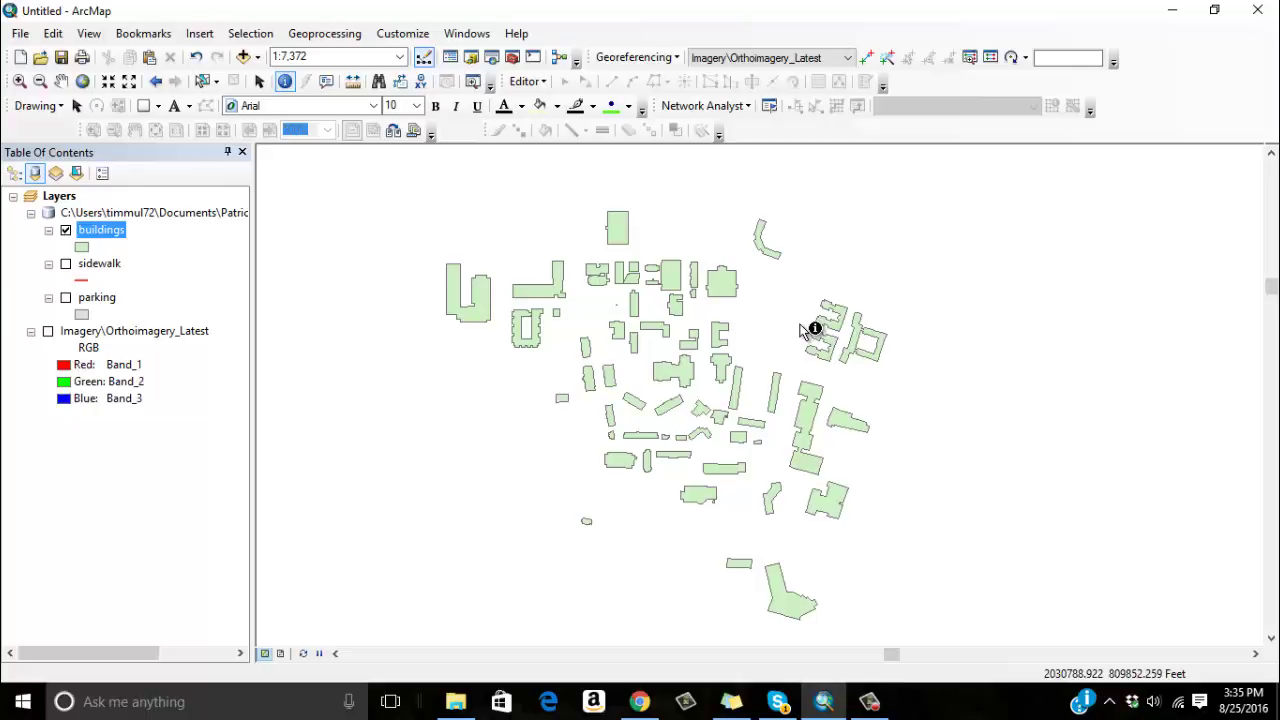
Reopen the buildings table and start Calculate Geometry on PERIMETER_METERS with Perimeter
{"action": "right_click", "coordinate": [96, 231]}
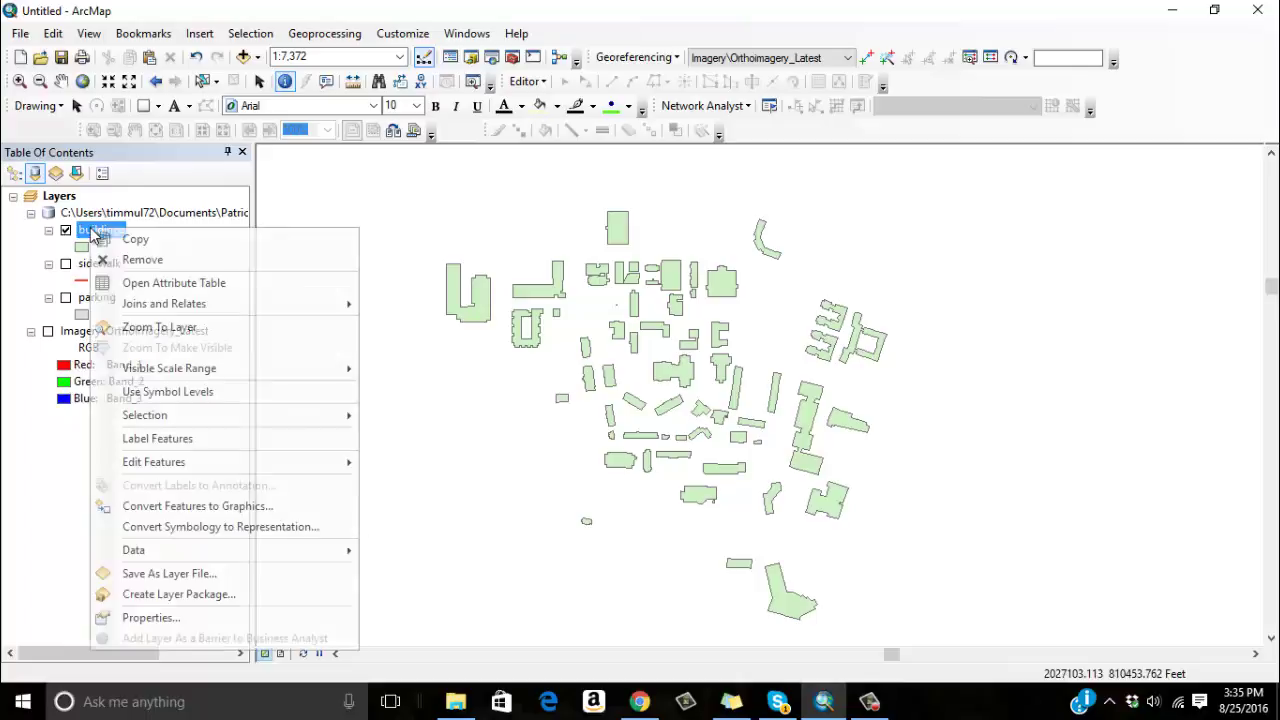
{"action": "left_click", "coordinate": [150, 283]}
{"action": "left_click_drag", "start_coordinate": [403, 566], "coordinate": [680, 598]}
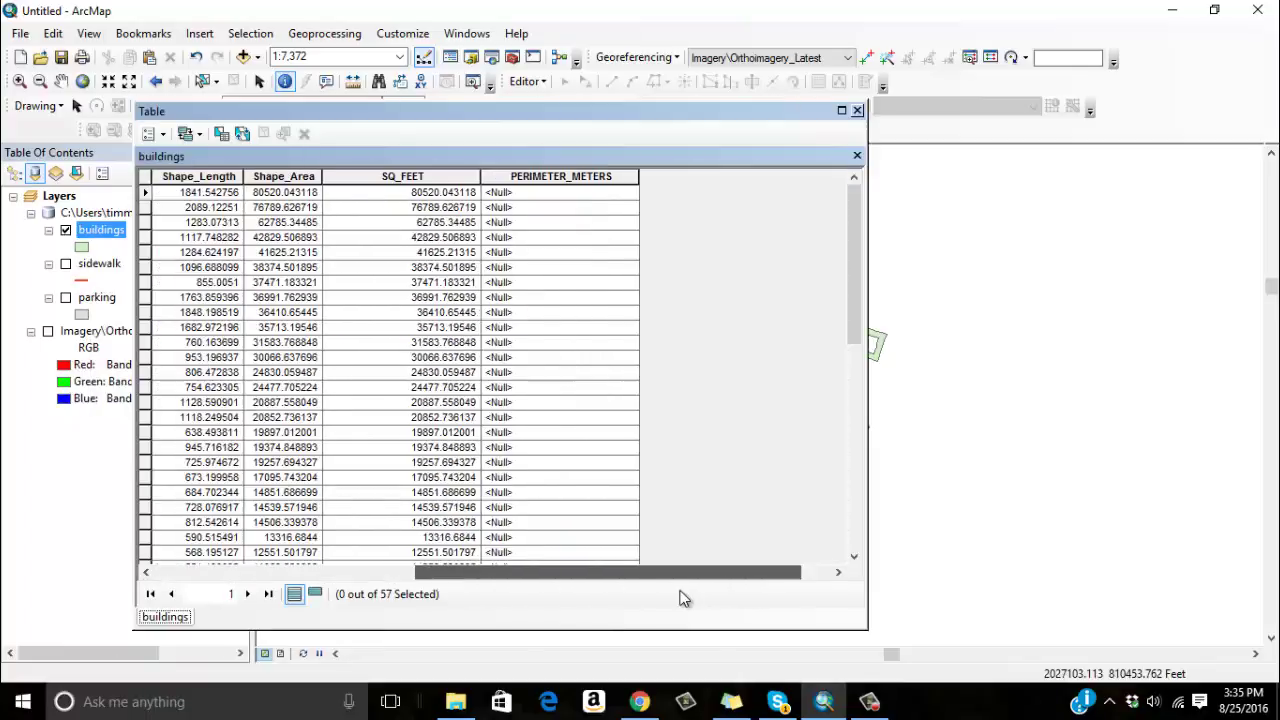
{"action": "right_click", "coordinate": [580, 178]}
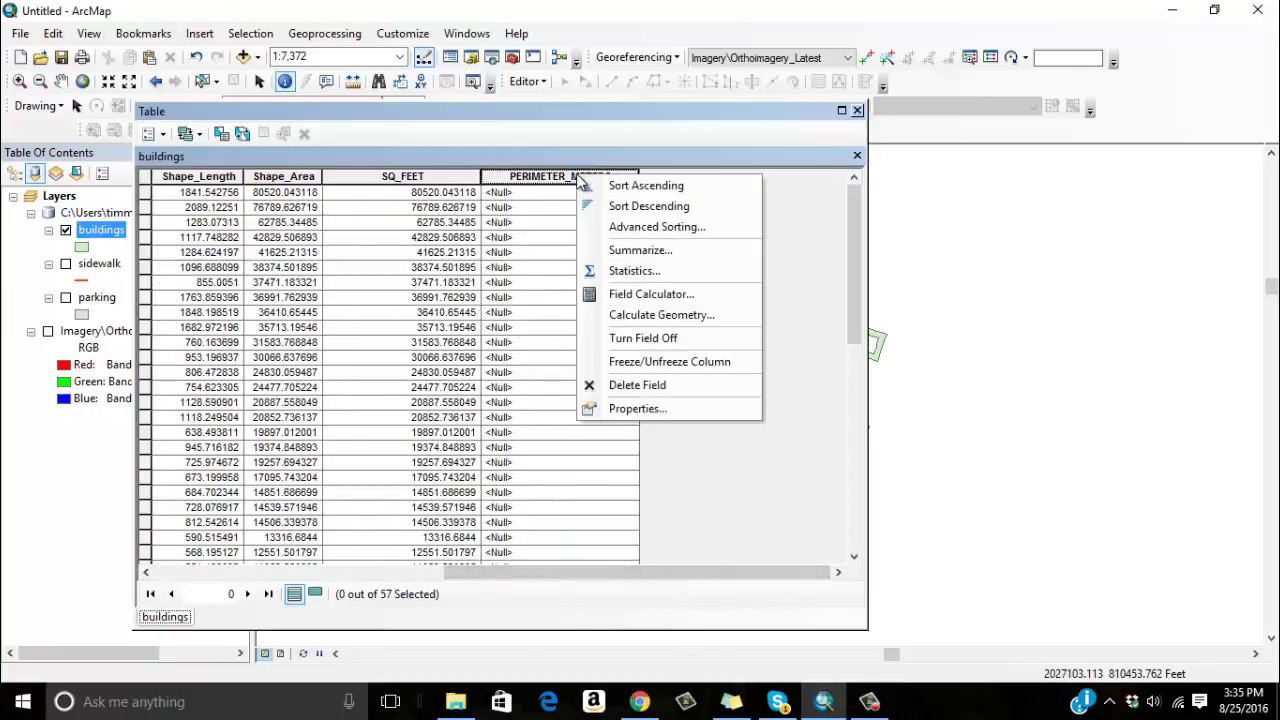
{"action": "left_click", "coordinate": [605, 318]}
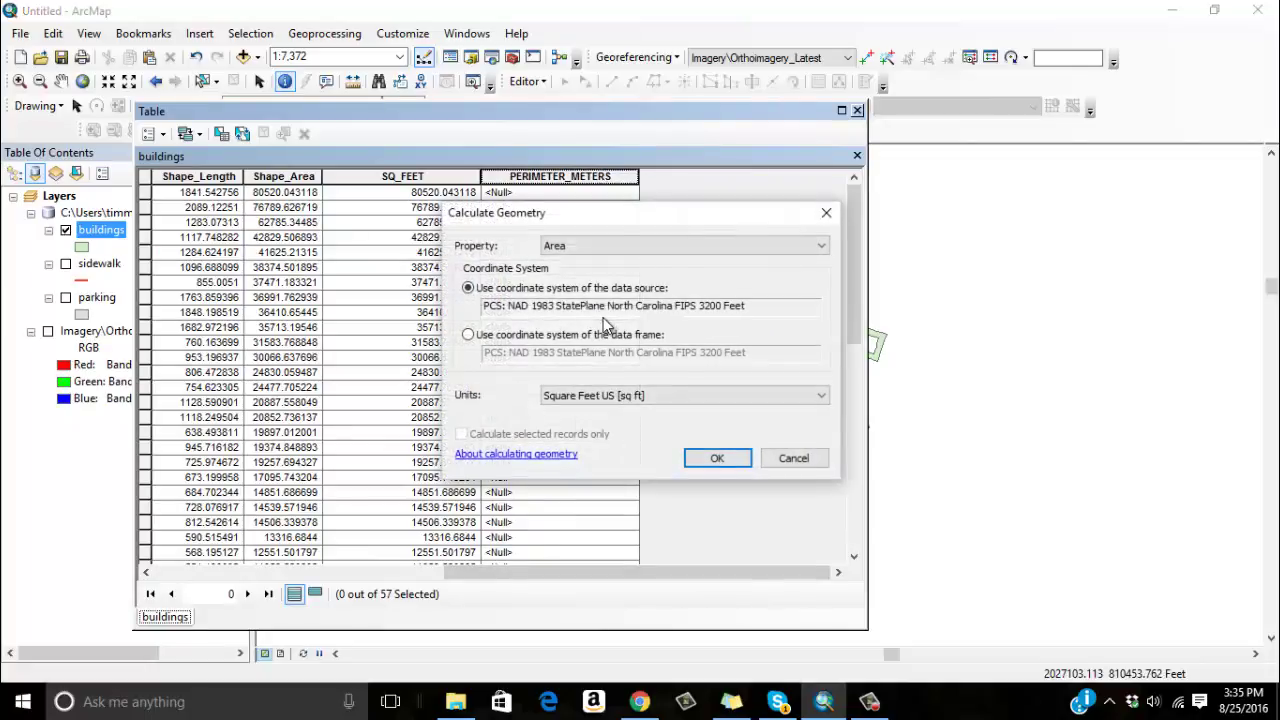
{"action": "left_click", "coordinate": [596, 247]}
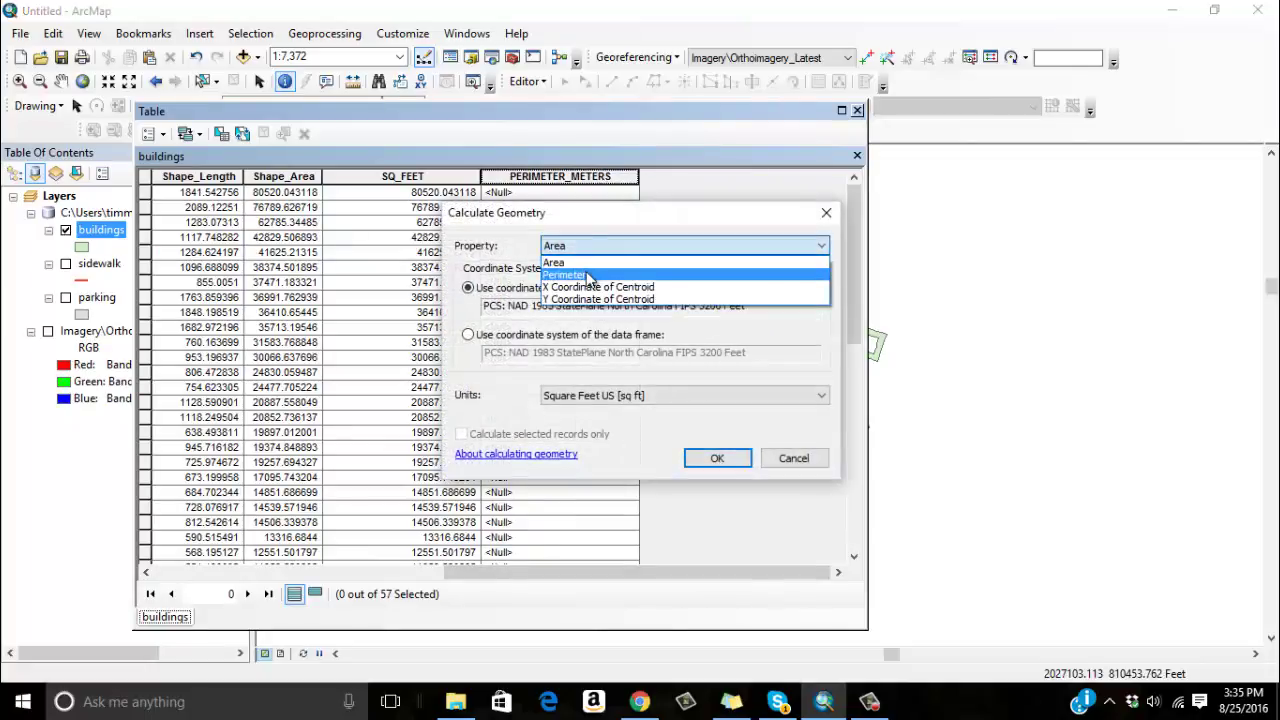
{"action": "left_click", "coordinate": [590, 275]}
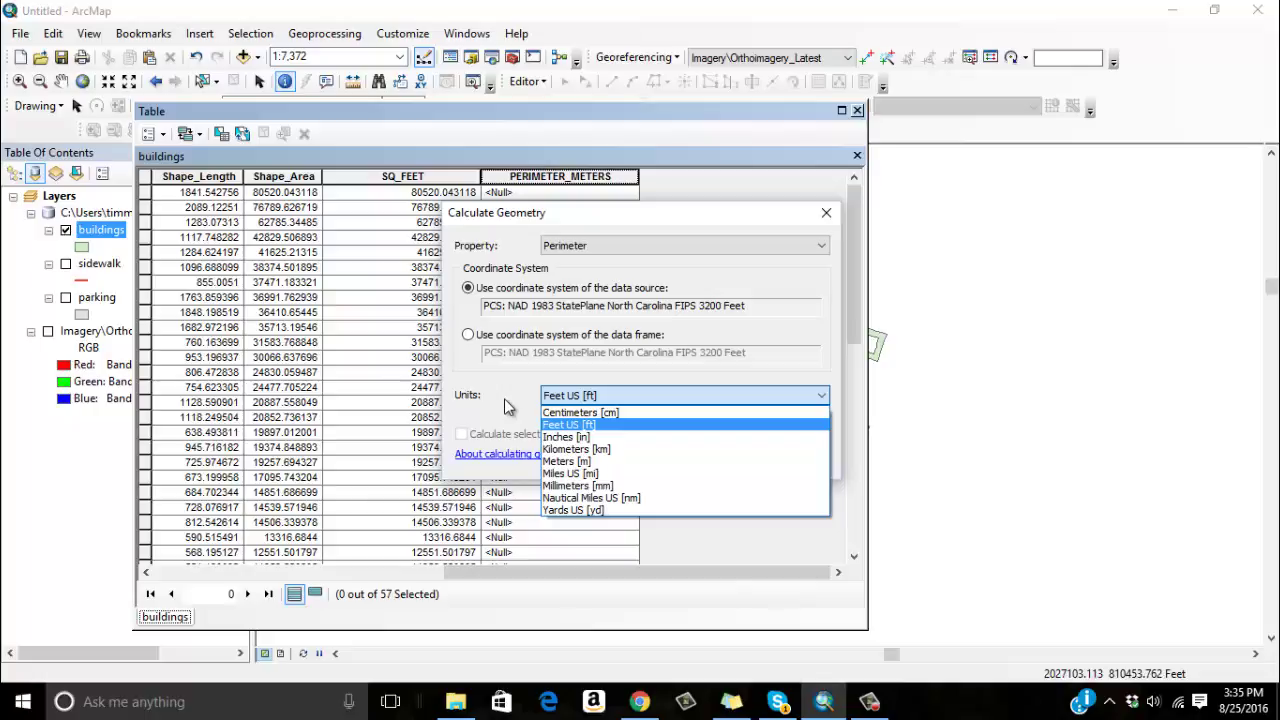
Settle on Perimeter in Meters [m] and fill PERIMETER_METERS
{"action": "left_click", "coordinate": [644, 240]}
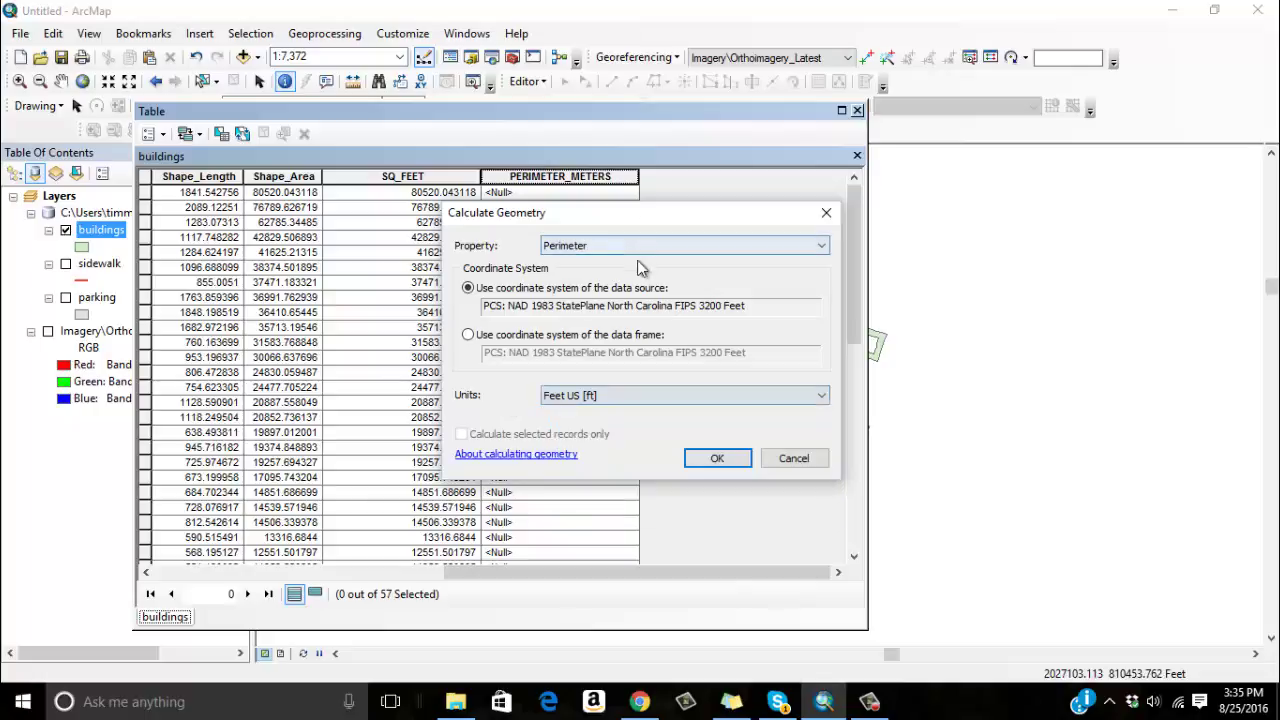
{"action": "left_click", "coordinate": [650, 245]}
{"action": "left_click", "coordinate": [625, 289]}
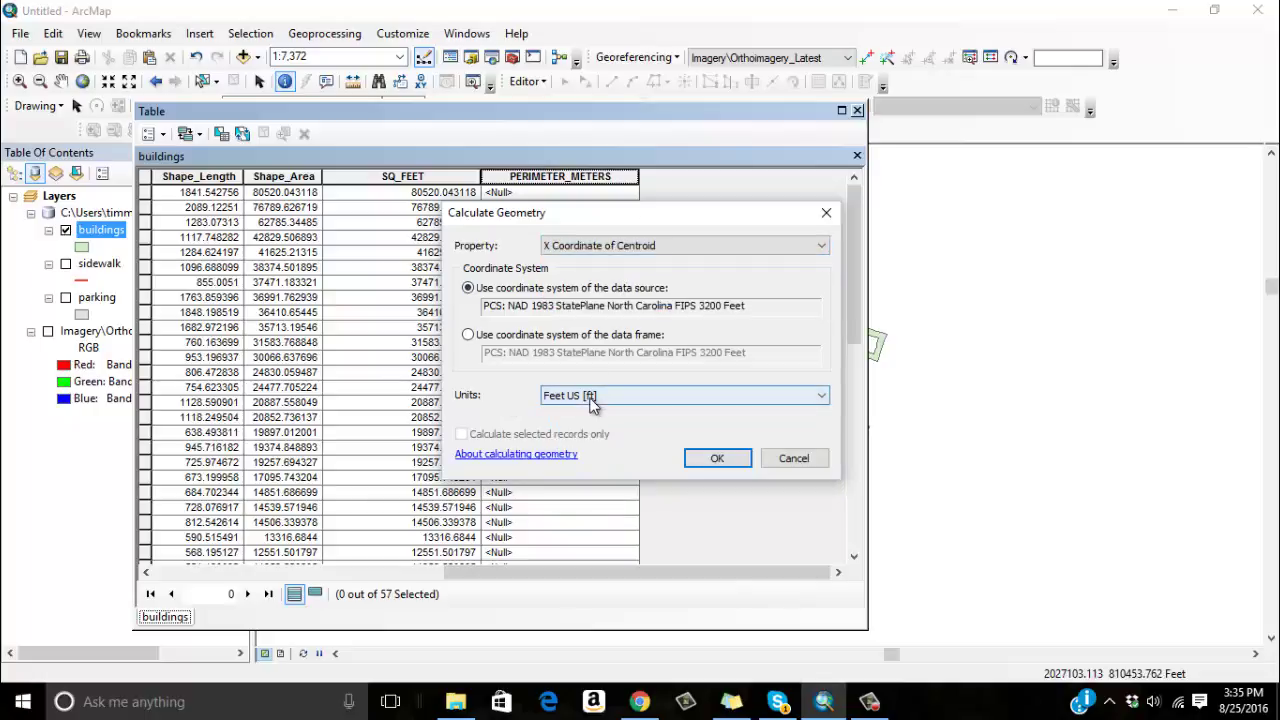
{"action": "left_click", "coordinate": [821, 395]}
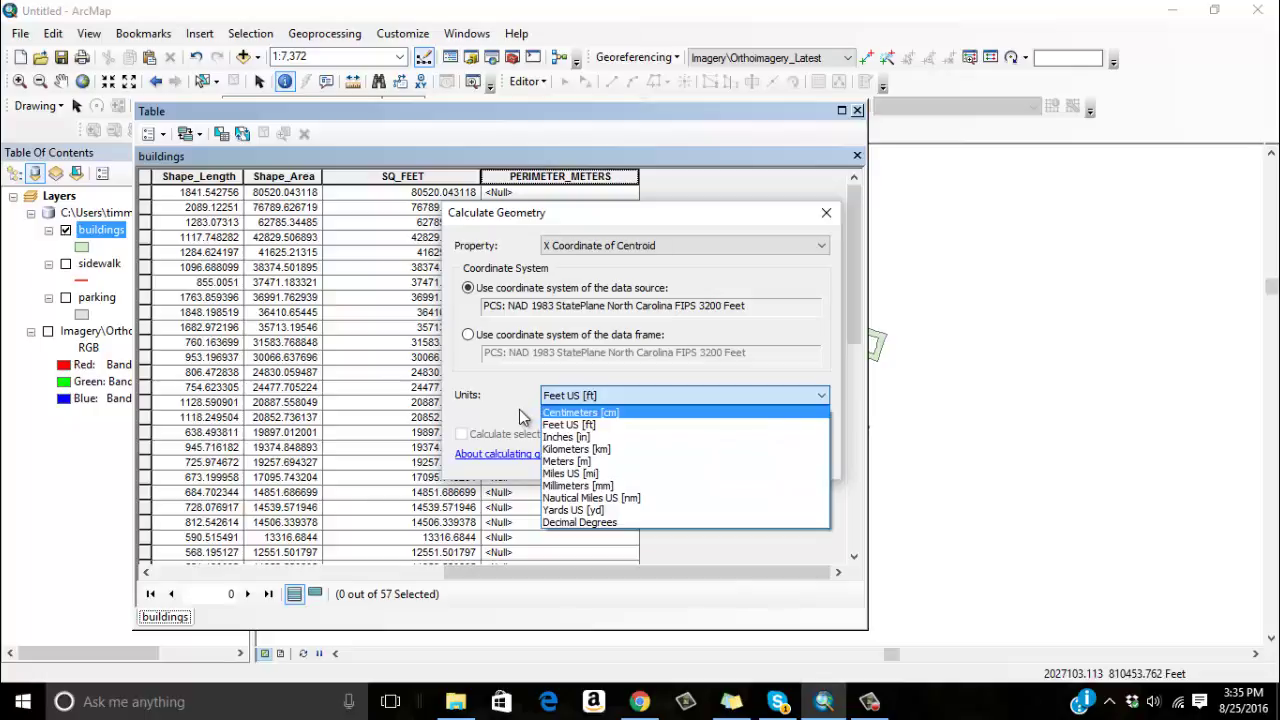
{"action": "left_click", "coordinate": [653, 245]}
{"action": "left_click", "coordinate": [655, 246]}
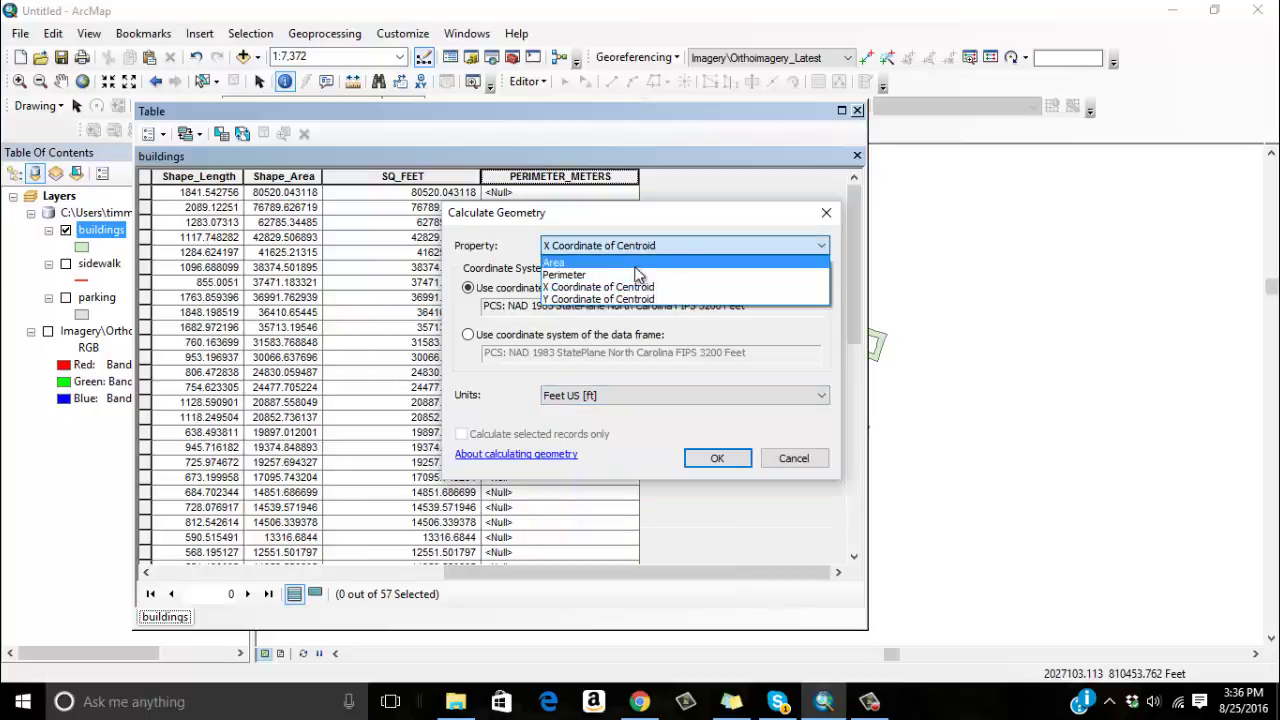
{"action": "left_click", "coordinate": [633, 275]}
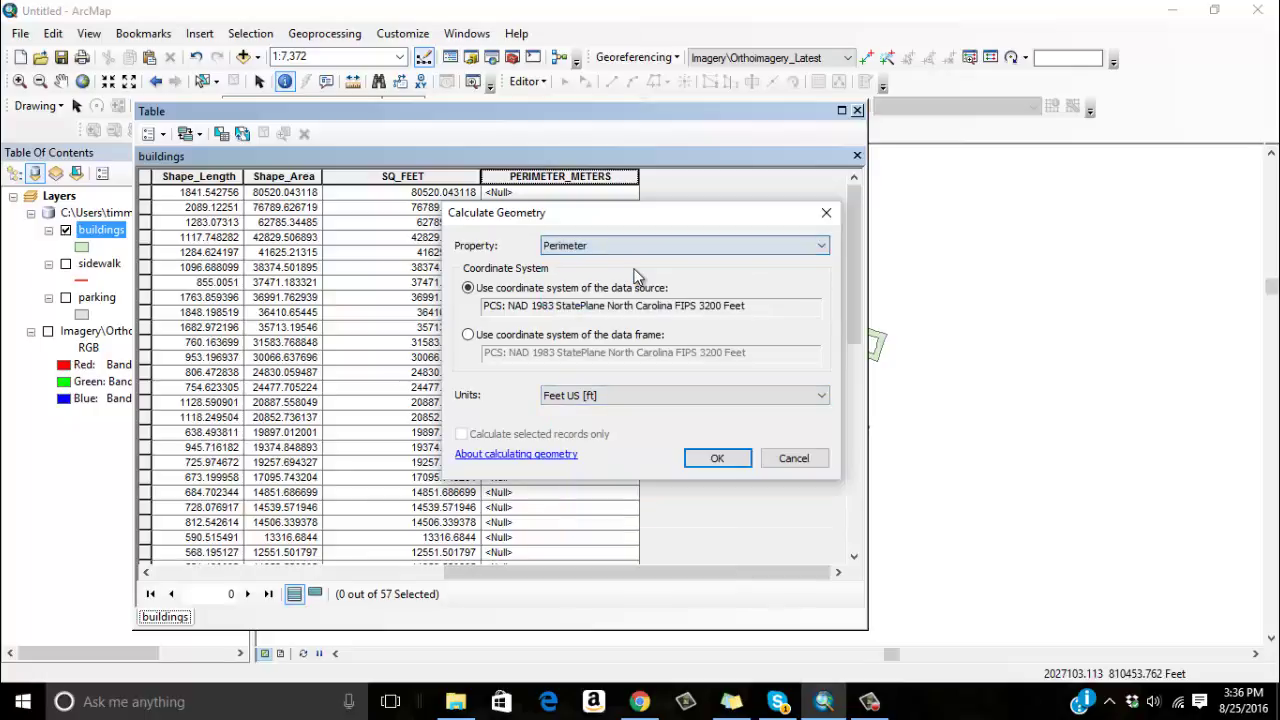
{"action": "left_click", "coordinate": [581, 397]}
{"action": "left_click", "coordinate": [563, 467]}
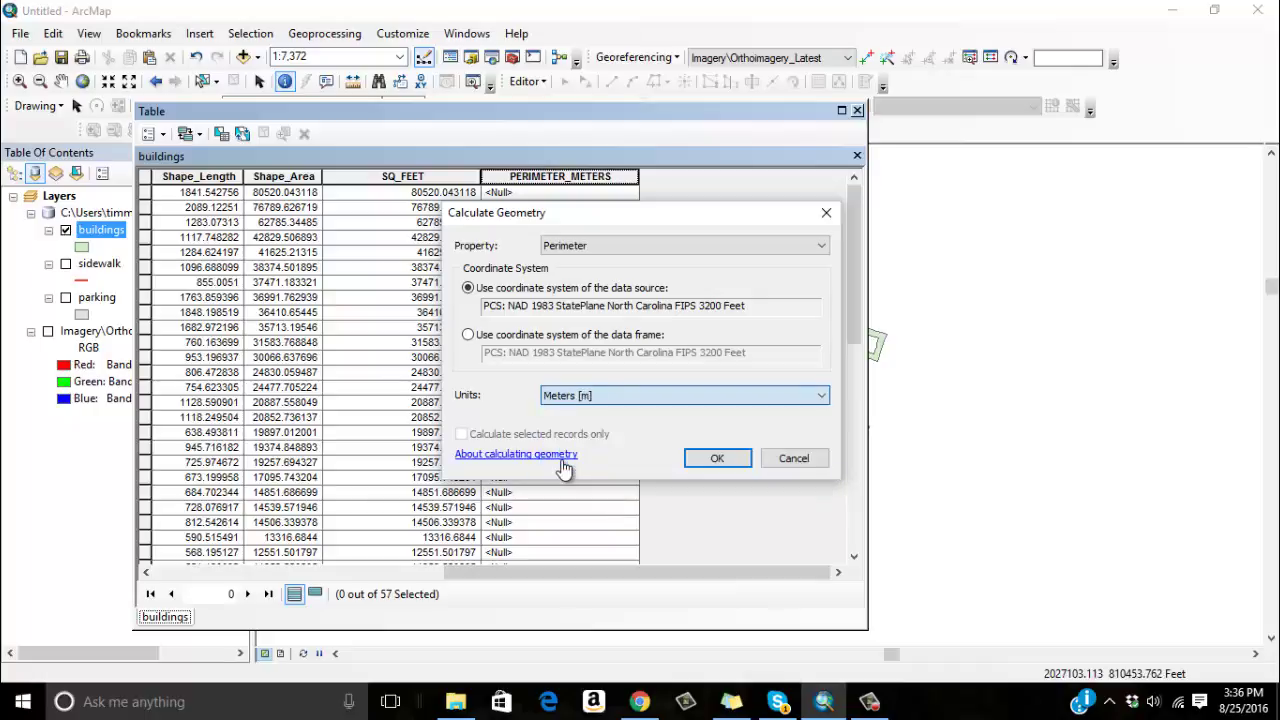
{"action": "left_click", "coordinate": [707, 458]}
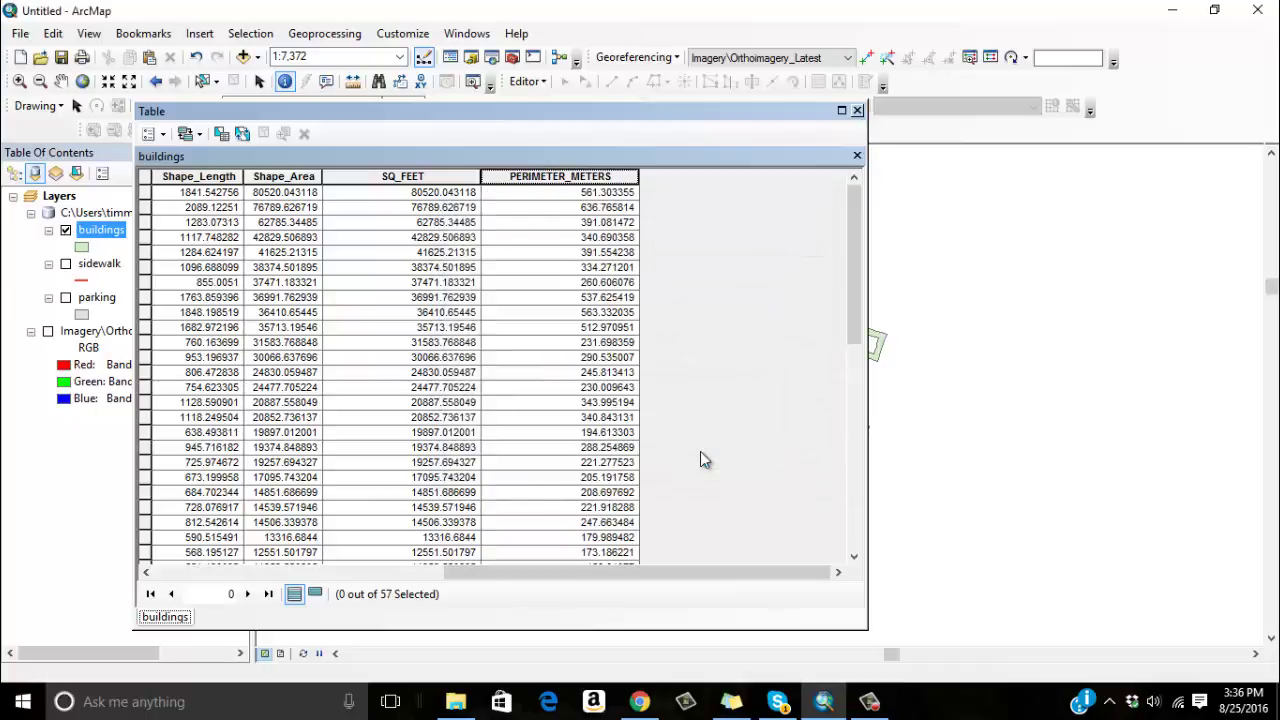
Sort buildings by PERIMETER_METERS descending and inspect the Chidley Hall Dormitory row
{"action": "right_click", "coordinate": [597, 180]}
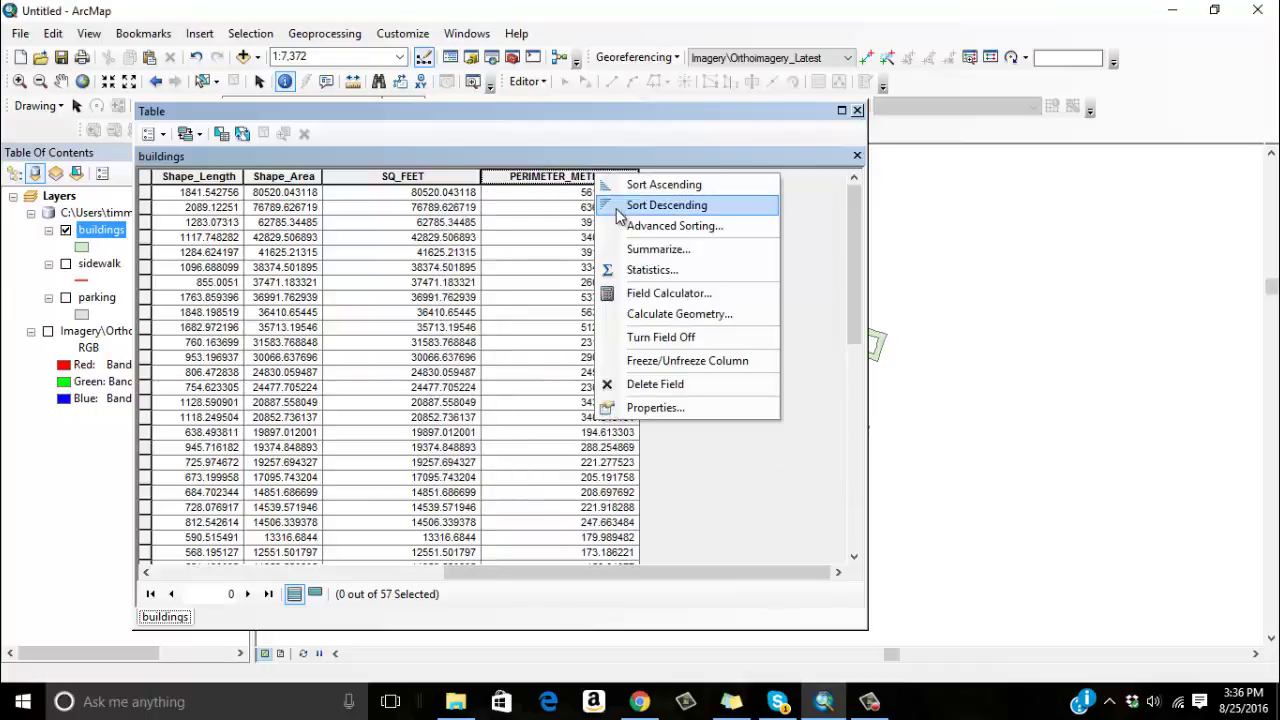
{"action": "left_click", "coordinate": [616, 209]}
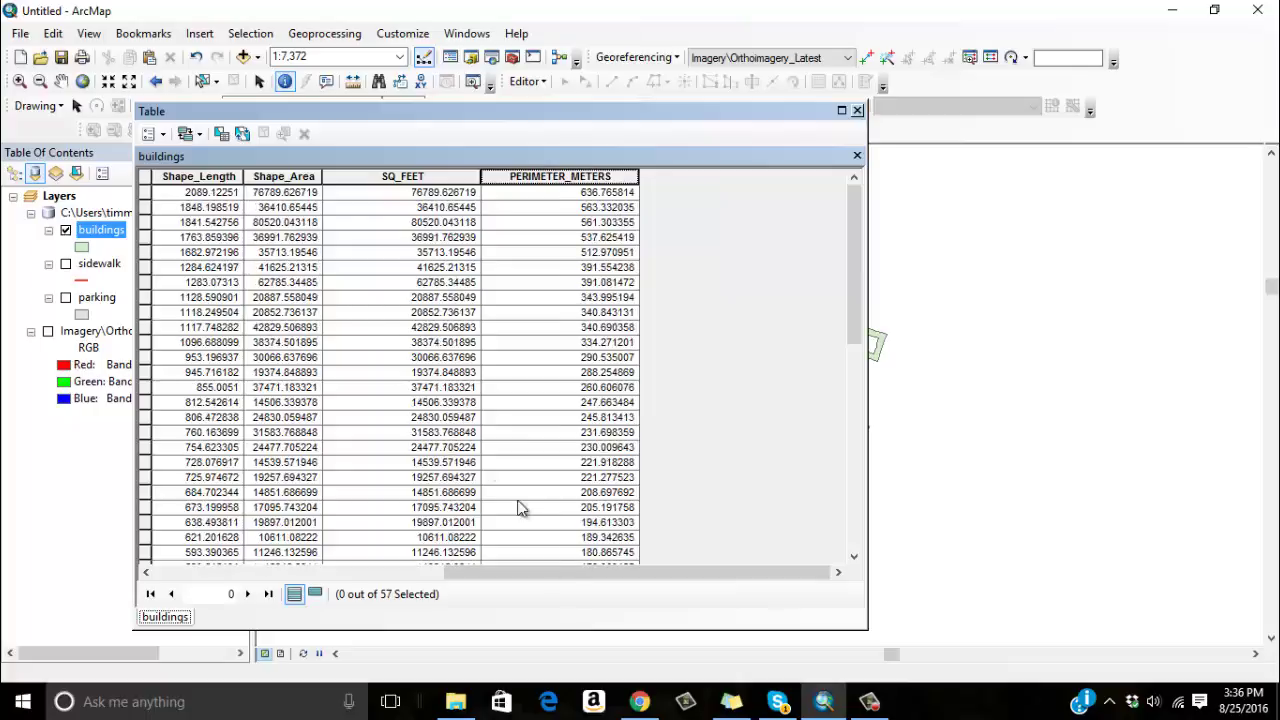
{"action": "left_click_drag", "start_coordinate": [551, 572], "coordinate": [341, 572]}
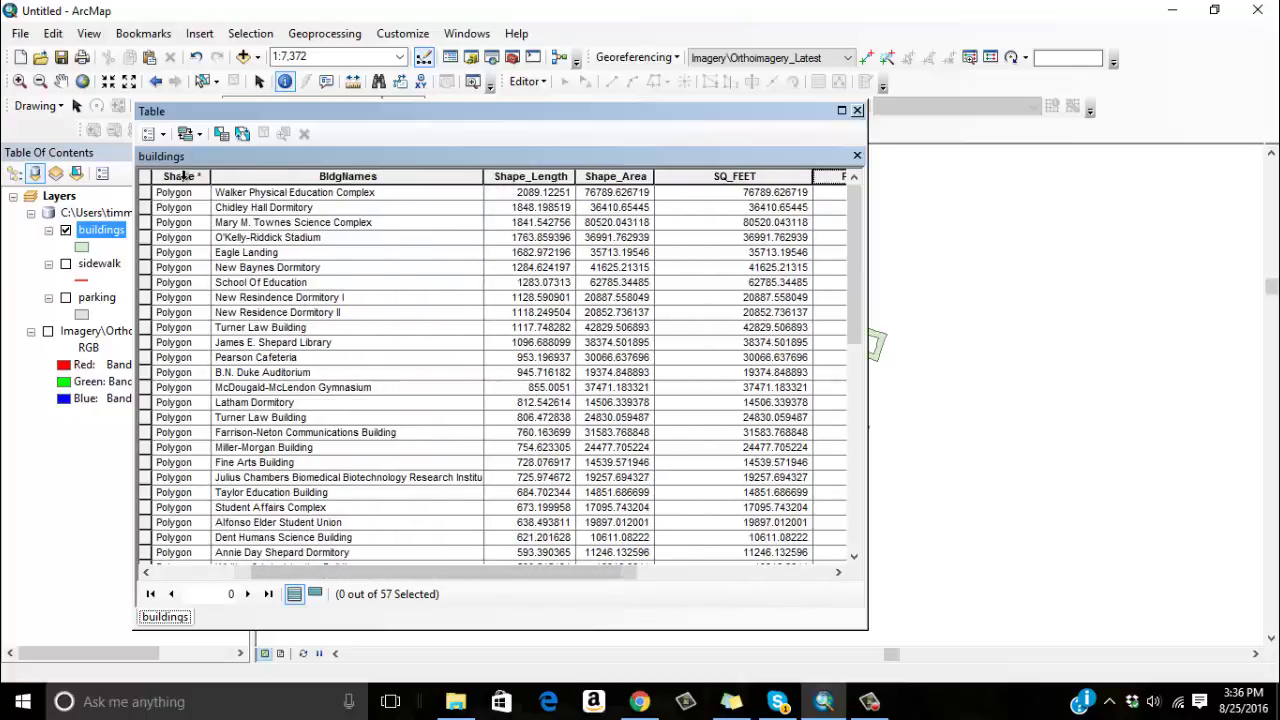
{"action": "left_click_drag", "start_coordinate": [377, 110], "coordinate": [462, 419]}
{"action": "left_click", "coordinate": [640, 357]}
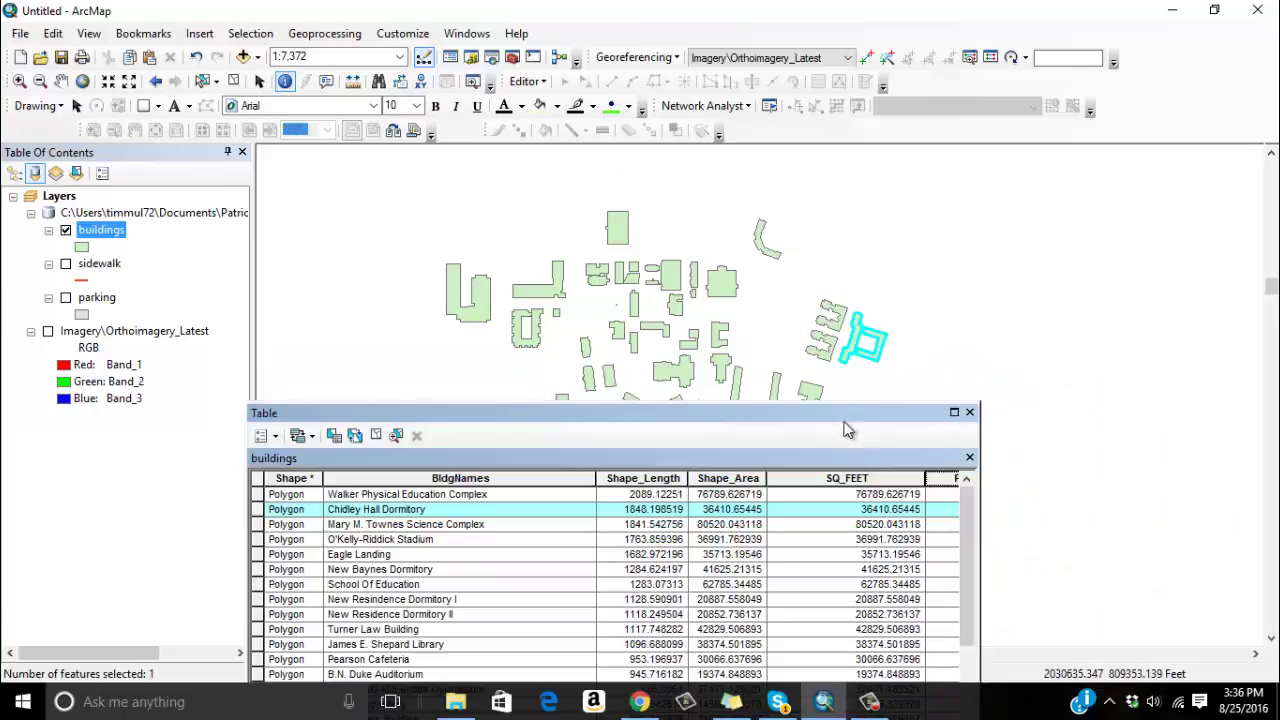
{"action": "left_click_drag", "start_coordinate": [848, 410], "coordinate": [886, 94]}
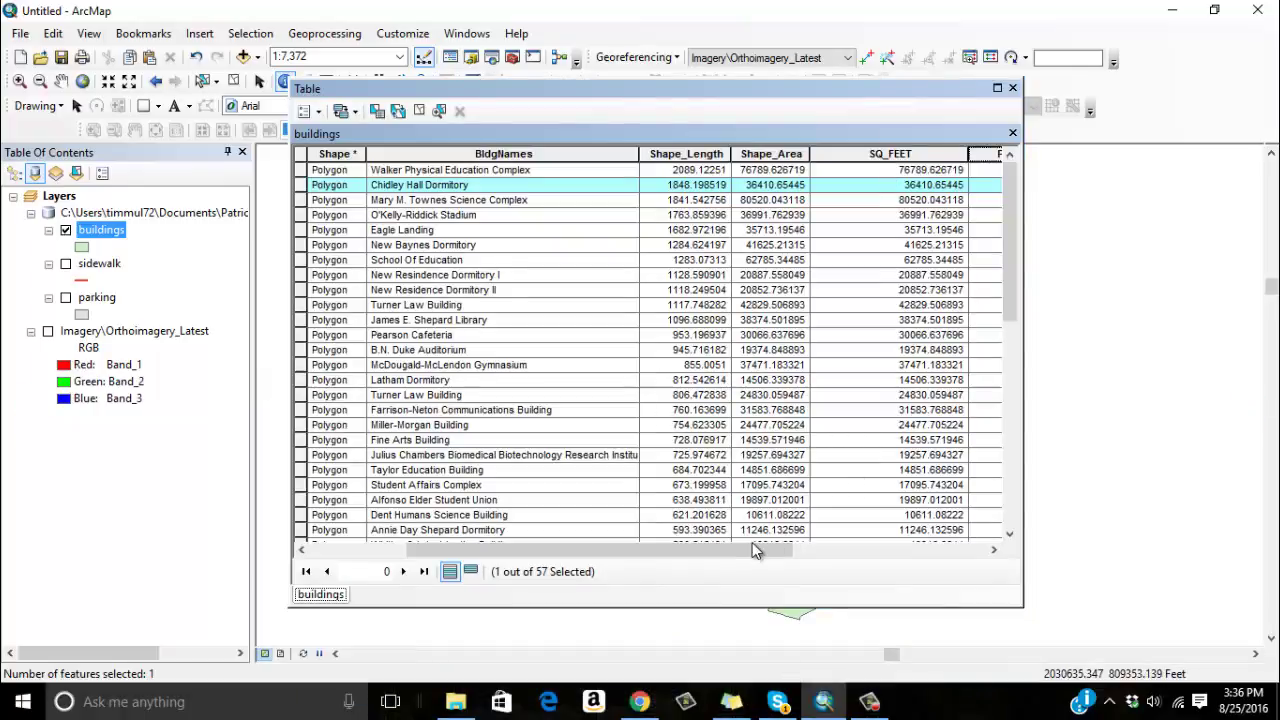
{"action": "left_click", "coordinate": [852, 550]}
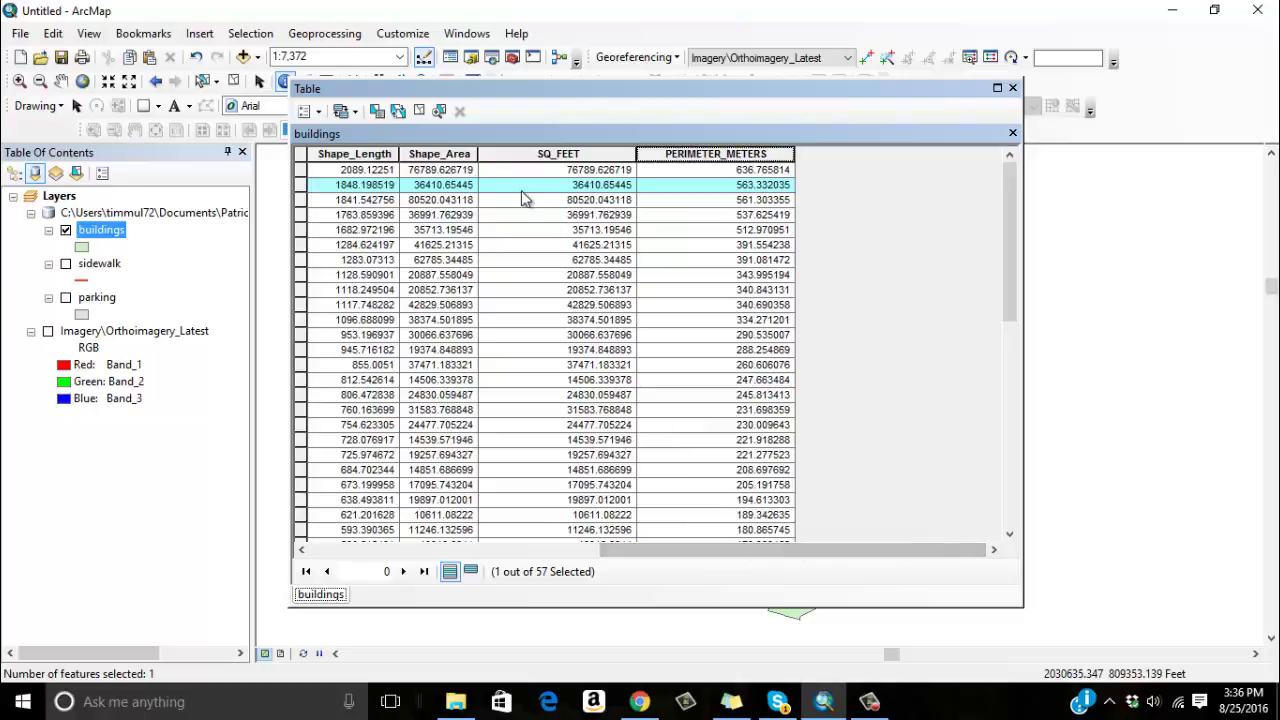
Clear the selection, turn the parking layer on and close the buildings table
{"action": "left_click", "coordinate": [420, 111]}
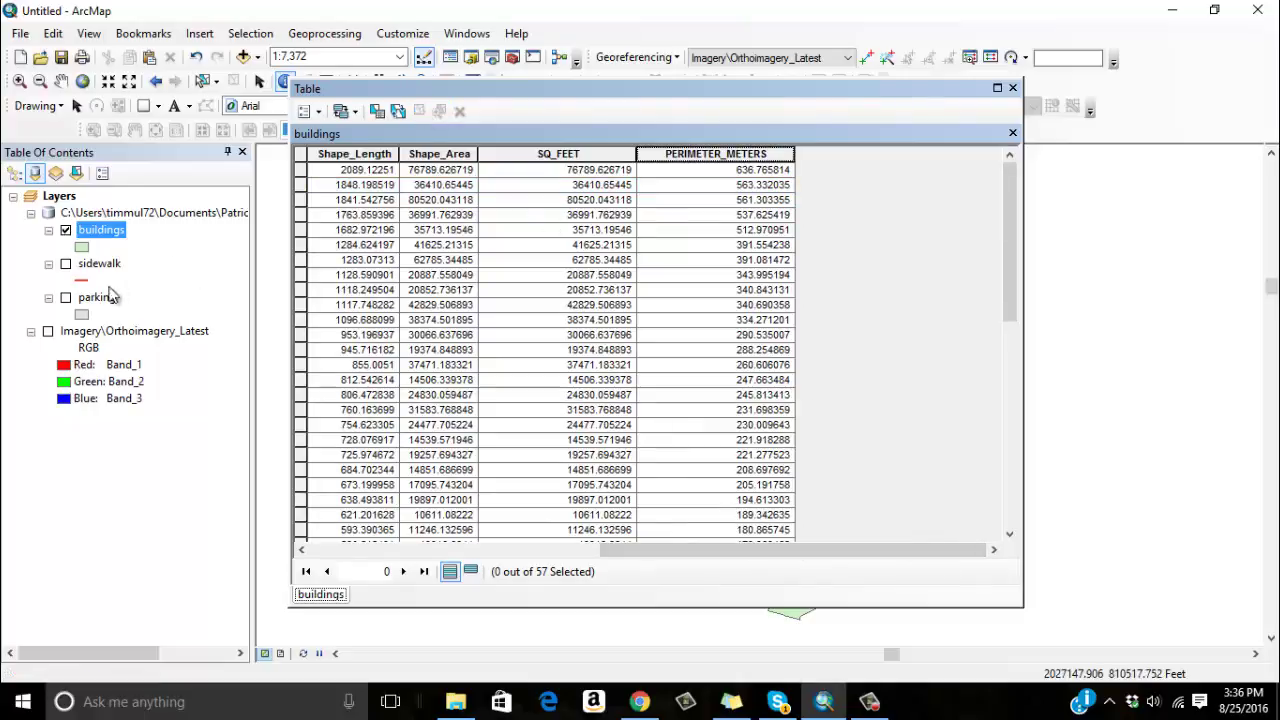
{"action": "left_click_drag", "start_coordinate": [82, 298], "coordinate": [72, 300]}
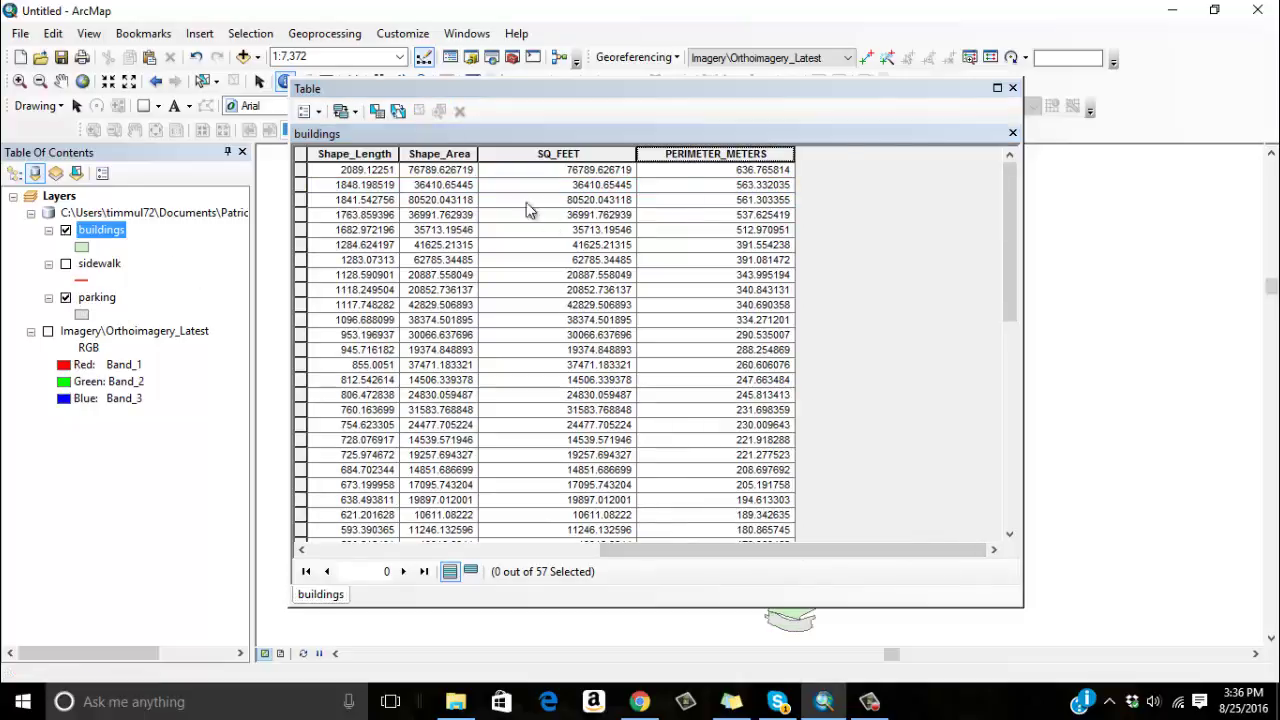
{"action": "left_click", "coordinate": [1012, 88]}
Open the parking attribute table and add a Double field named ACRES
{"action": "left_click", "coordinate": [97, 298]}
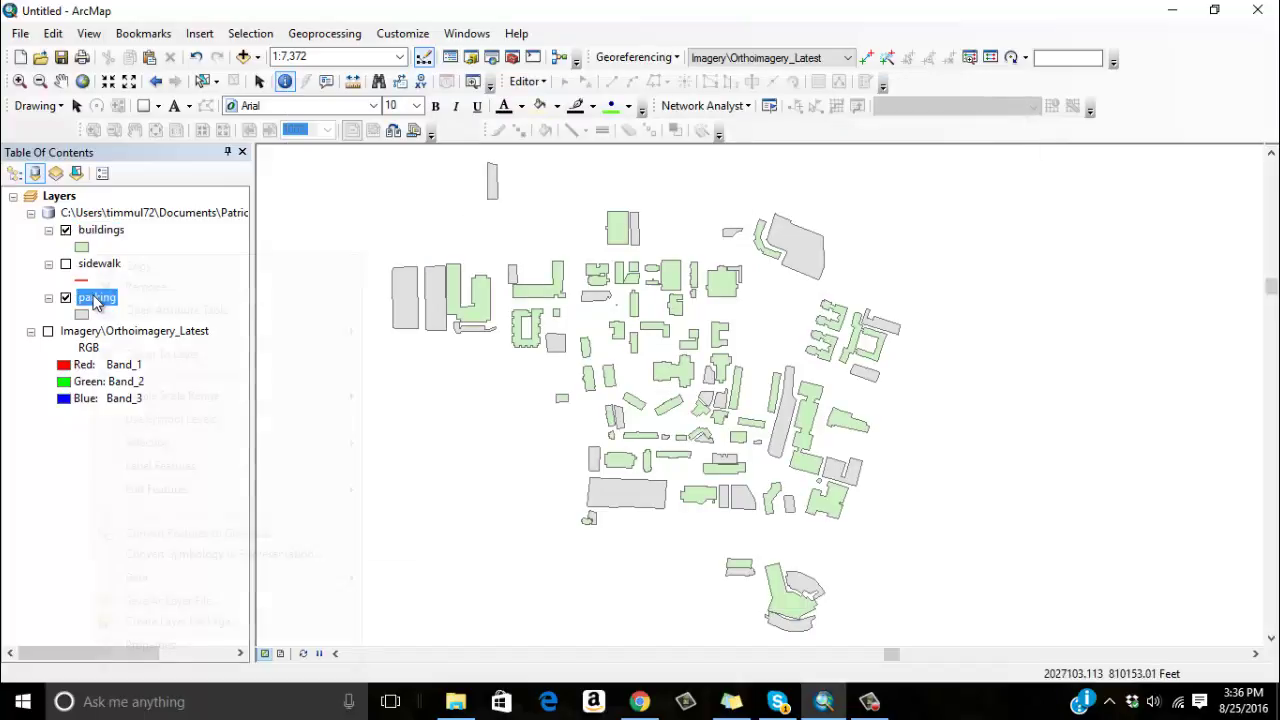
{"action": "right_click", "coordinate": [100, 300]}
{"action": "left_click", "coordinate": [129, 314]}
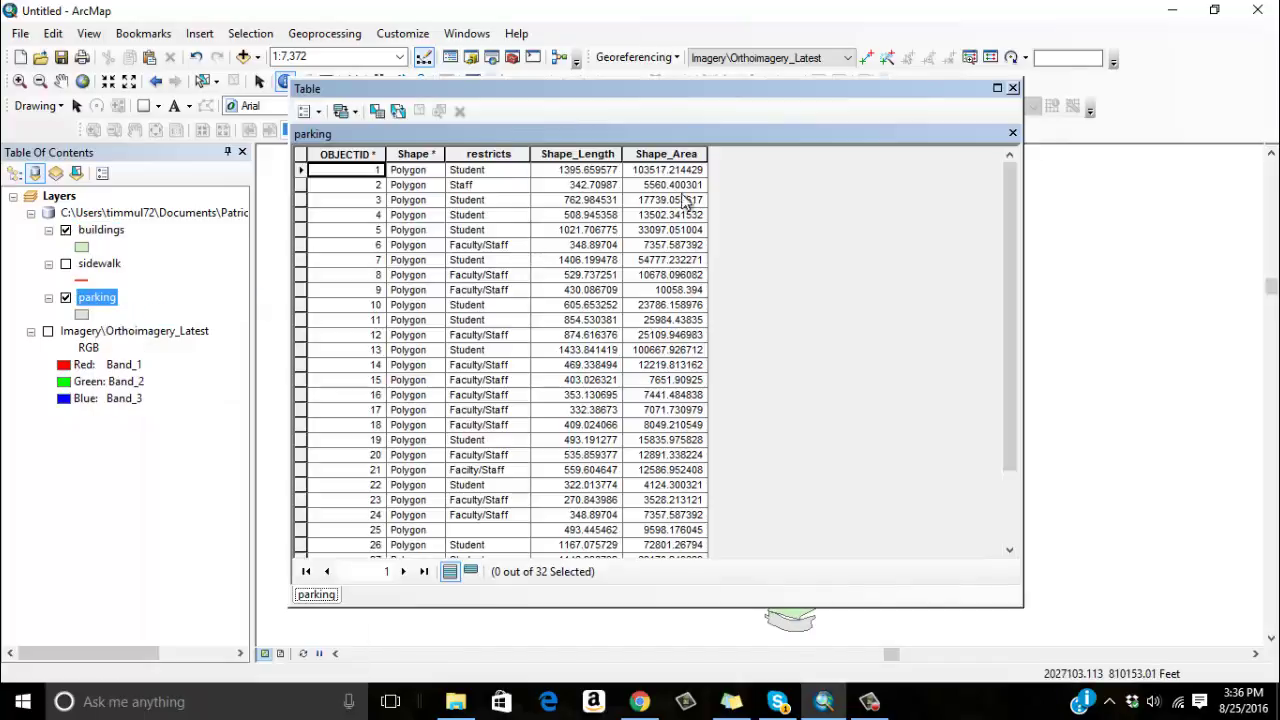
{"action": "left_click", "coordinate": [320, 112]}
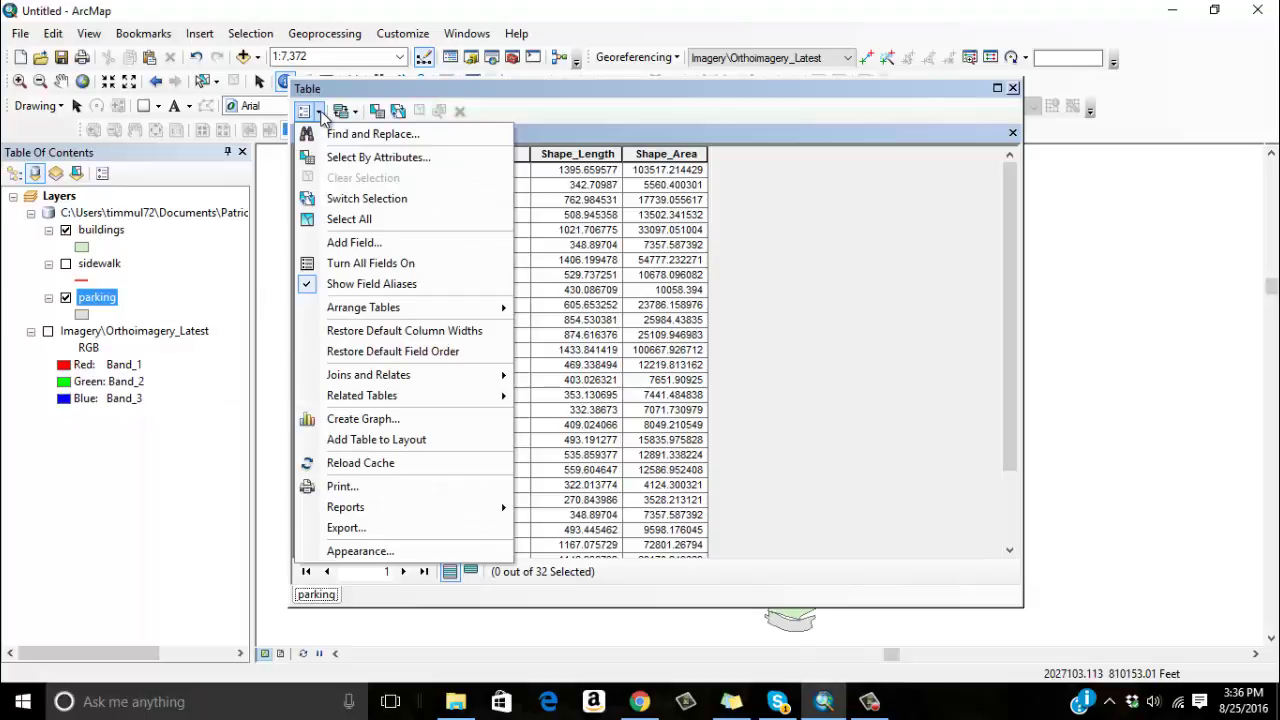
{"action": "left_click", "coordinate": [363, 240]}
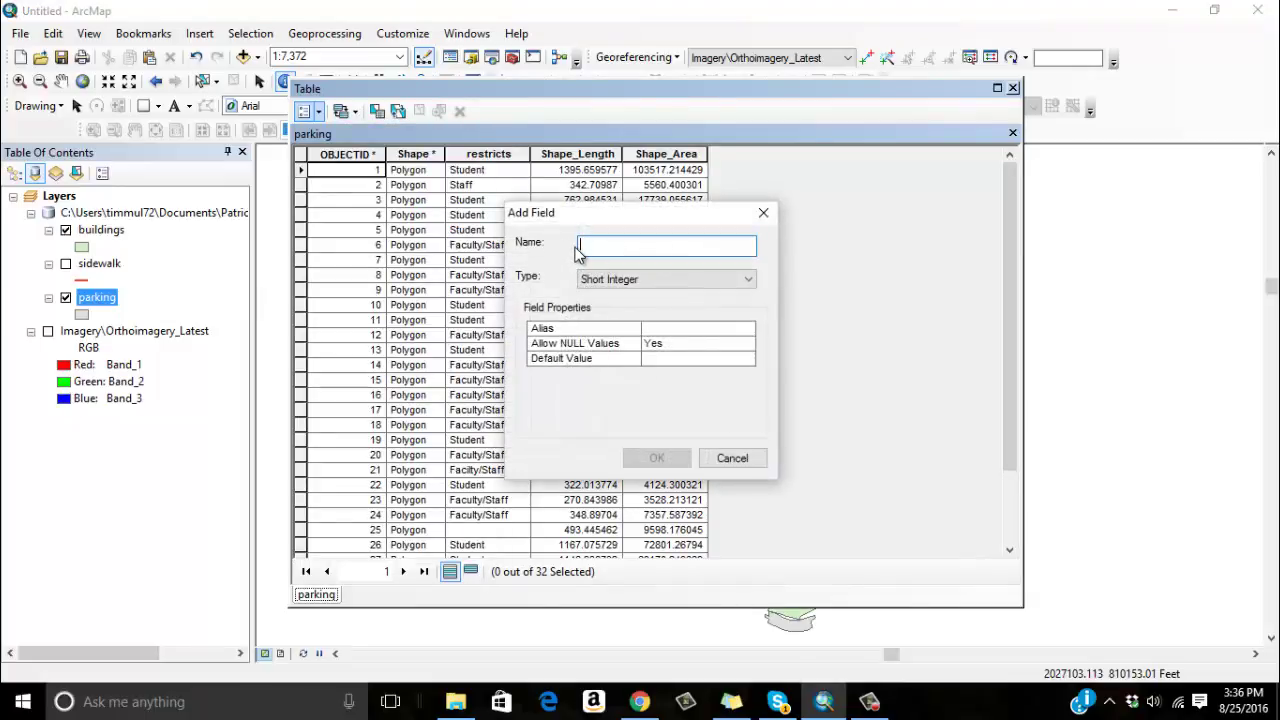
{"action": "type", "text": "AC"}
{"action": "key", "text": "Tab"}
{"action": "key", "text": "Down"}
{"action": "key", "text": "Down"}
{"action": "key", "text": "Down"}
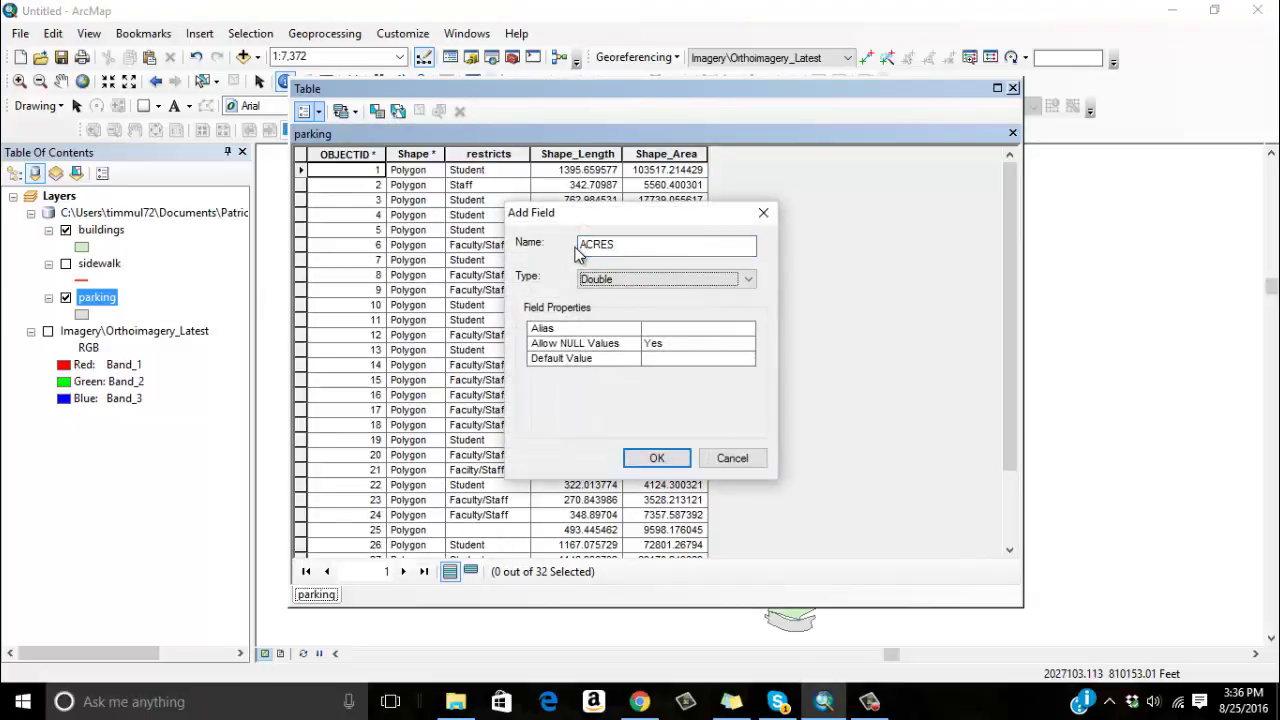
{"action": "key", "text": "Return"}
Calculate ACRES as each parking lot's area in Acres US
{"action": "right_click", "coordinate": [831, 157]}
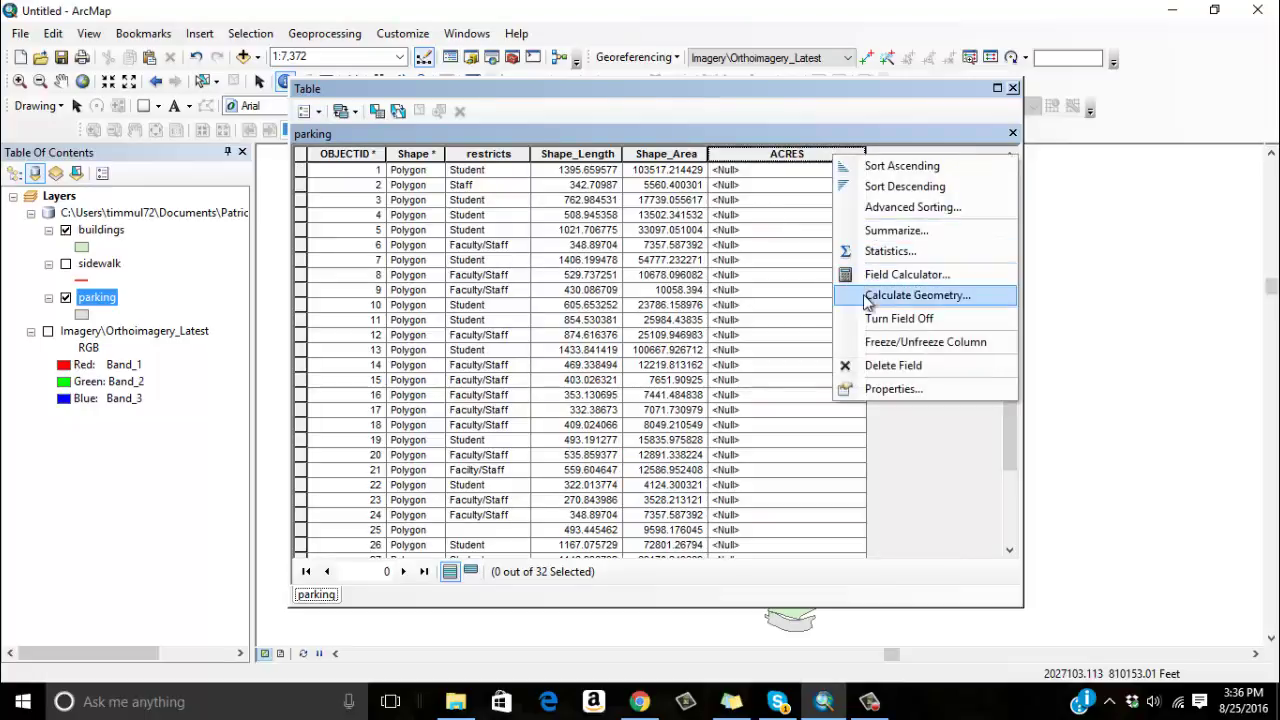
{"action": "left_click", "coordinate": [866, 296]}
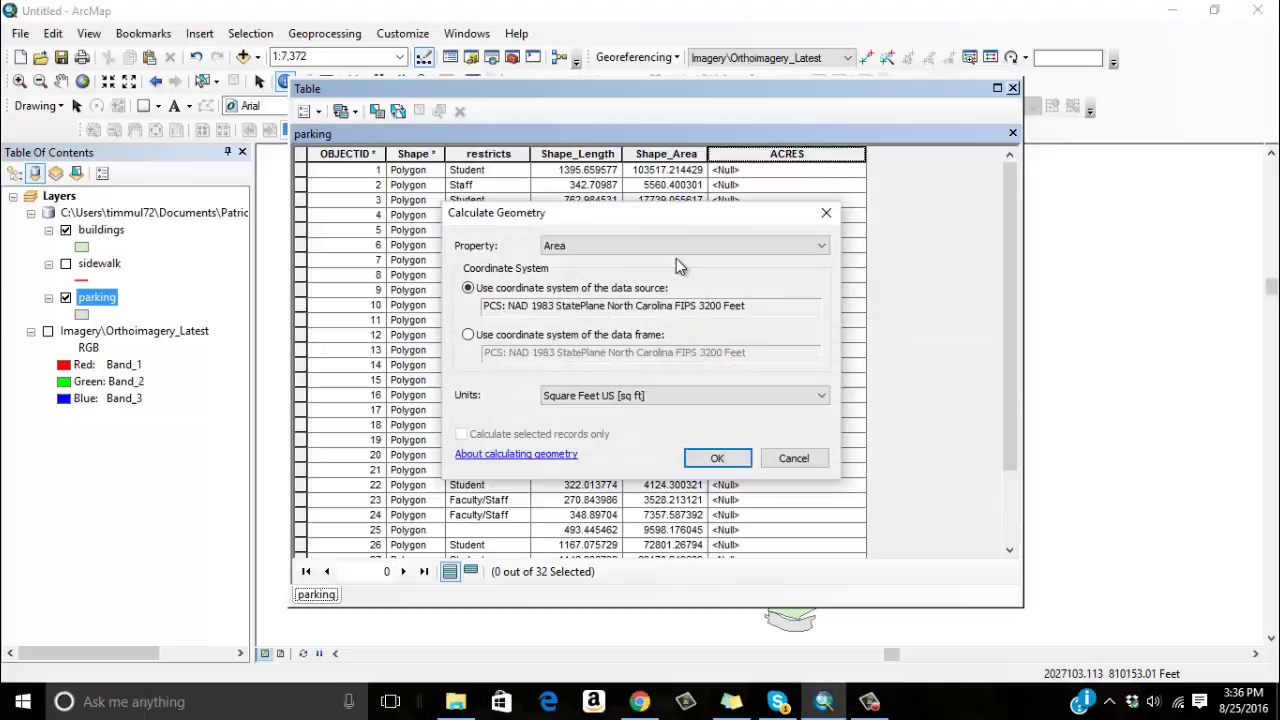
{"action": "left_click", "coordinate": [685, 392]}
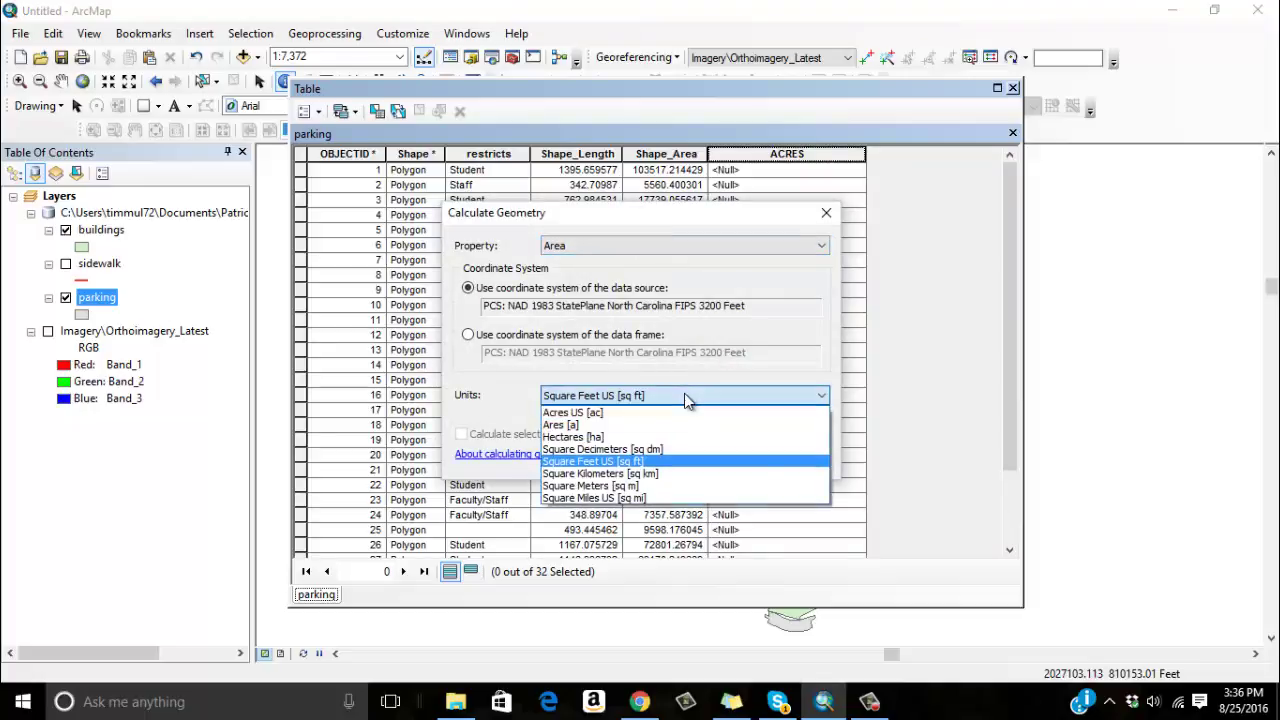
{"action": "left_click", "coordinate": [675, 412]}
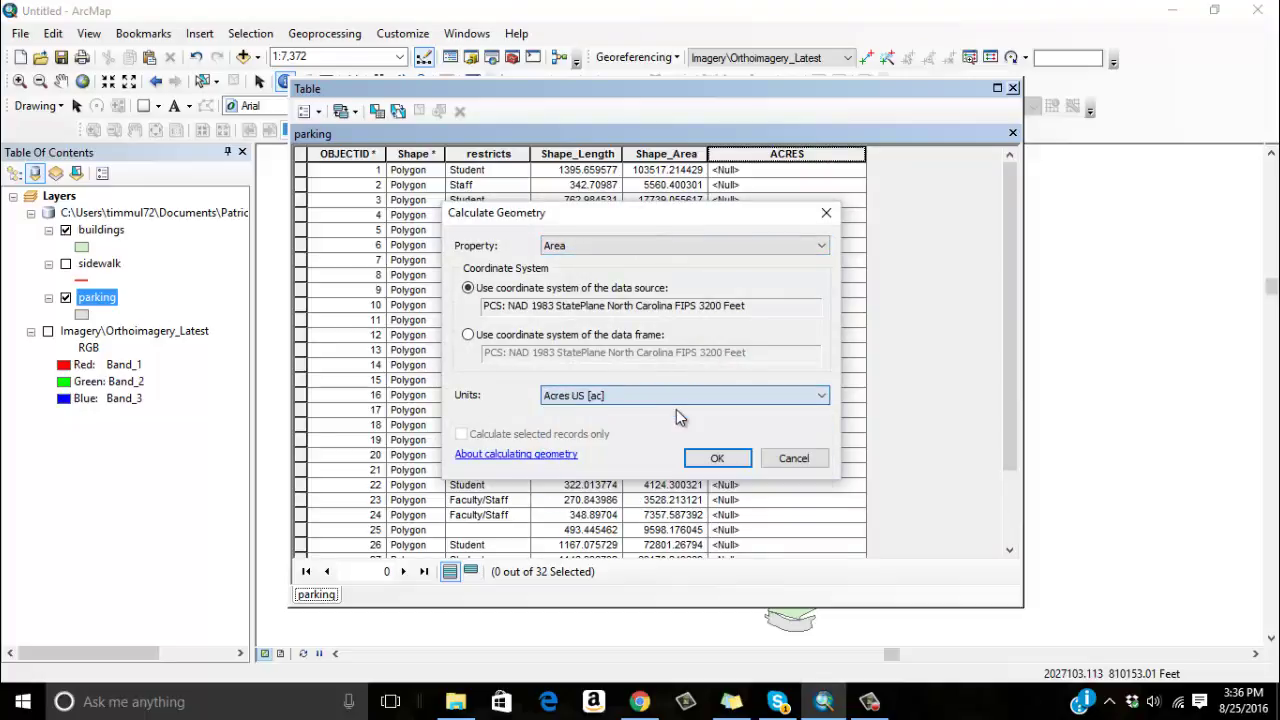
{"action": "left_click", "coordinate": [712, 458]}
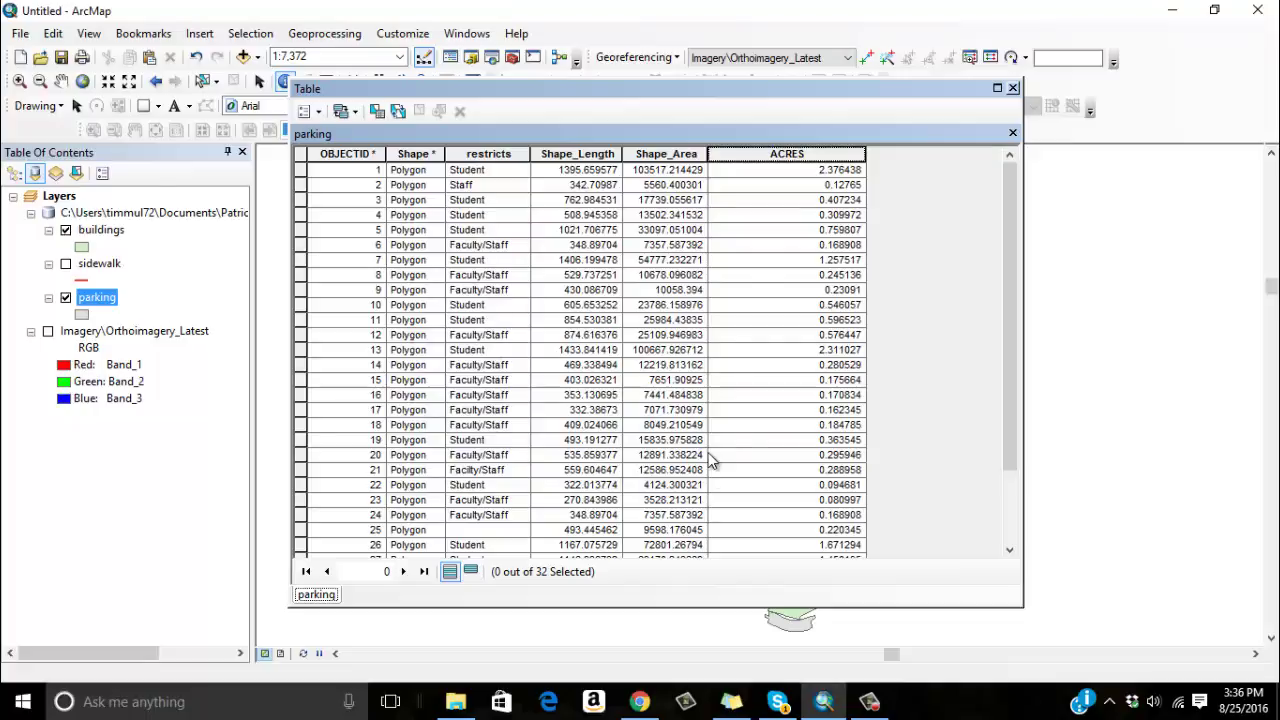
Sort parking lots by ACRES descending, check lots 1 and 13 on the map, then clear the selection
{"action": "right_click", "coordinate": [826, 162]}
{"action": "left_click", "coordinate": [840, 187]}
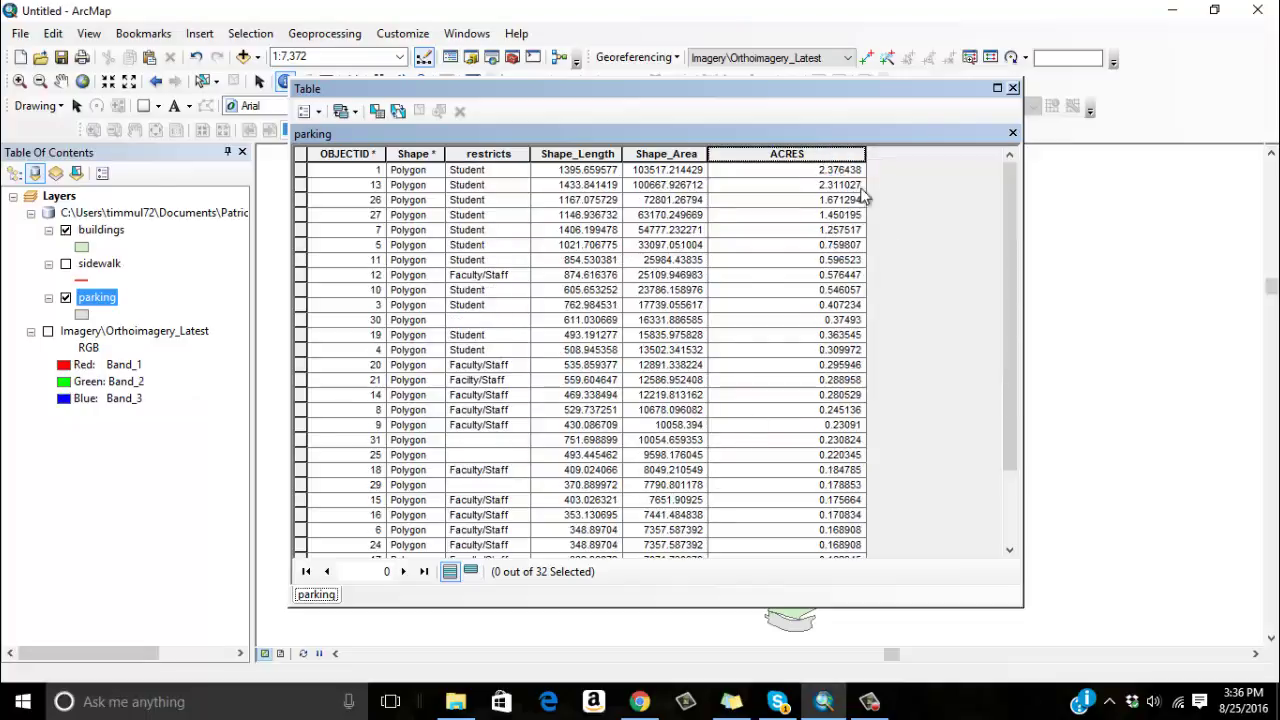
{"action": "left_click", "coordinate": [301, 170]}
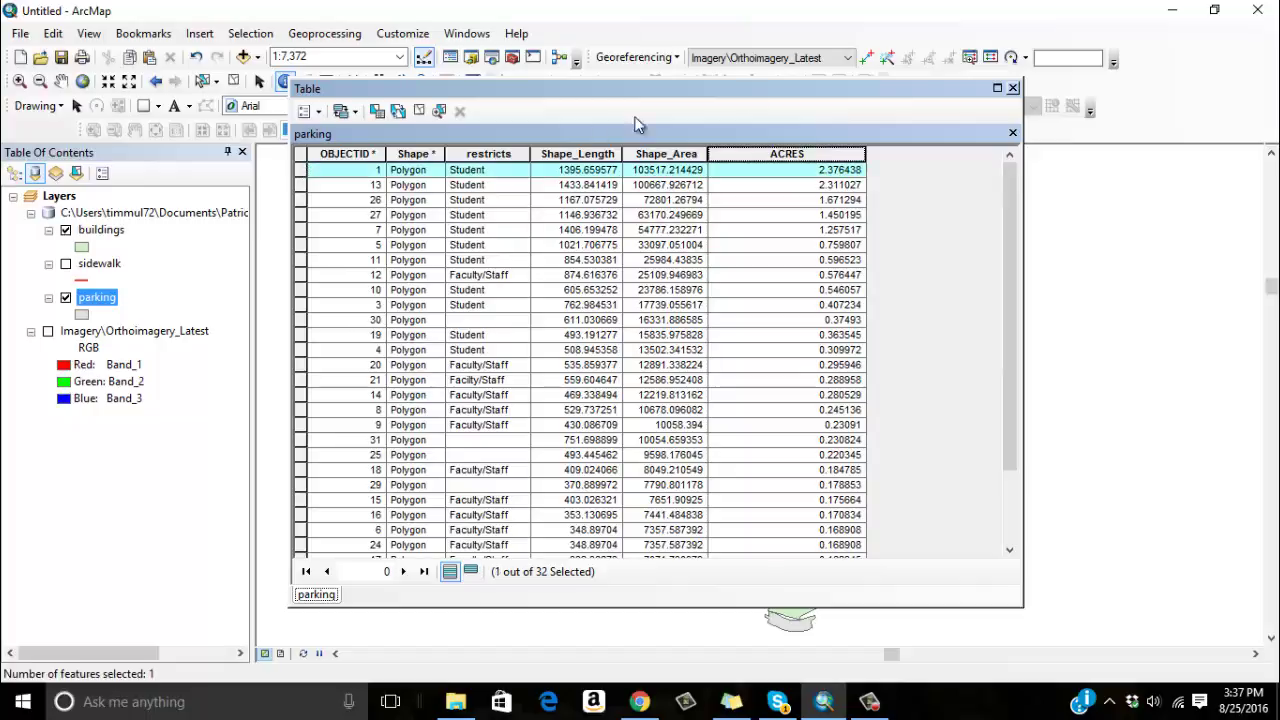
{"action": "left_click_drag", "start_coordinate": [752, 89], "coordinate": [592, 224]}
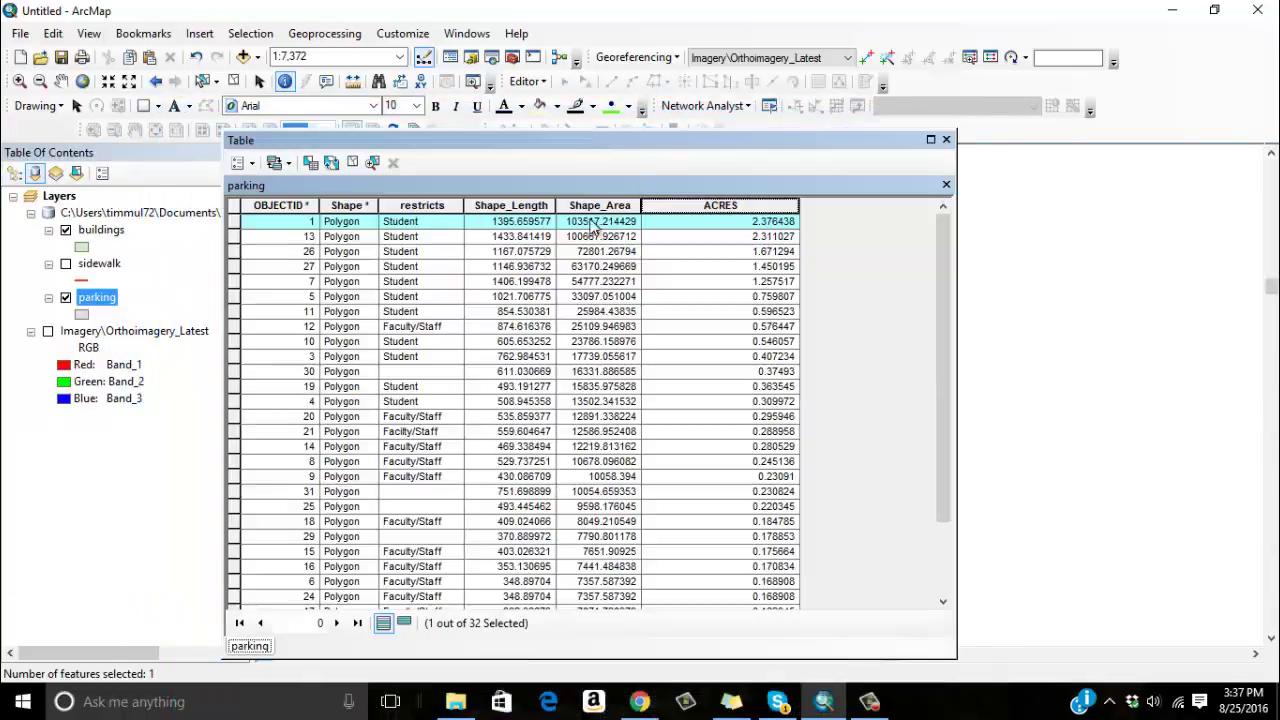
{"action": "left_click", "coordinate": [234, 236]}
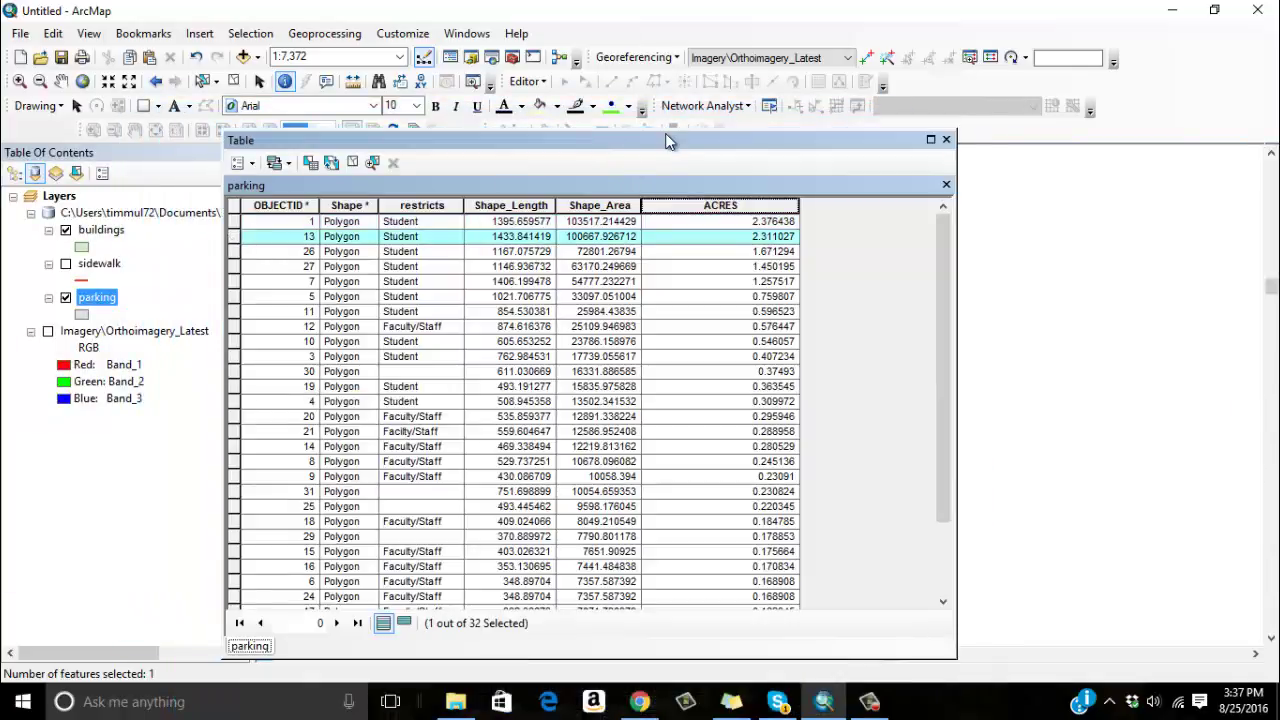
{"action": "left_click_drag", "start_coordinate": [667, 138], "coordinate": [450, 478]}
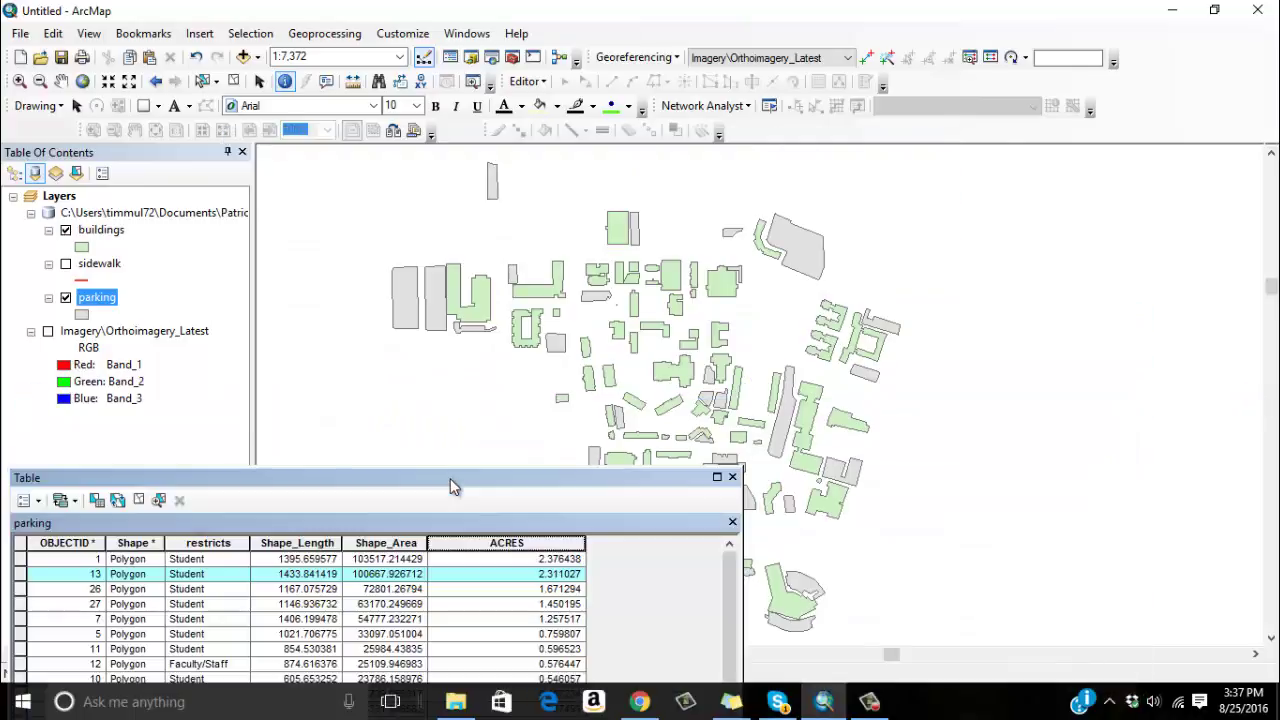
{"action": "left_click_drag", "start_coordinate": [295, 449], "coordinate": [290, 449]}
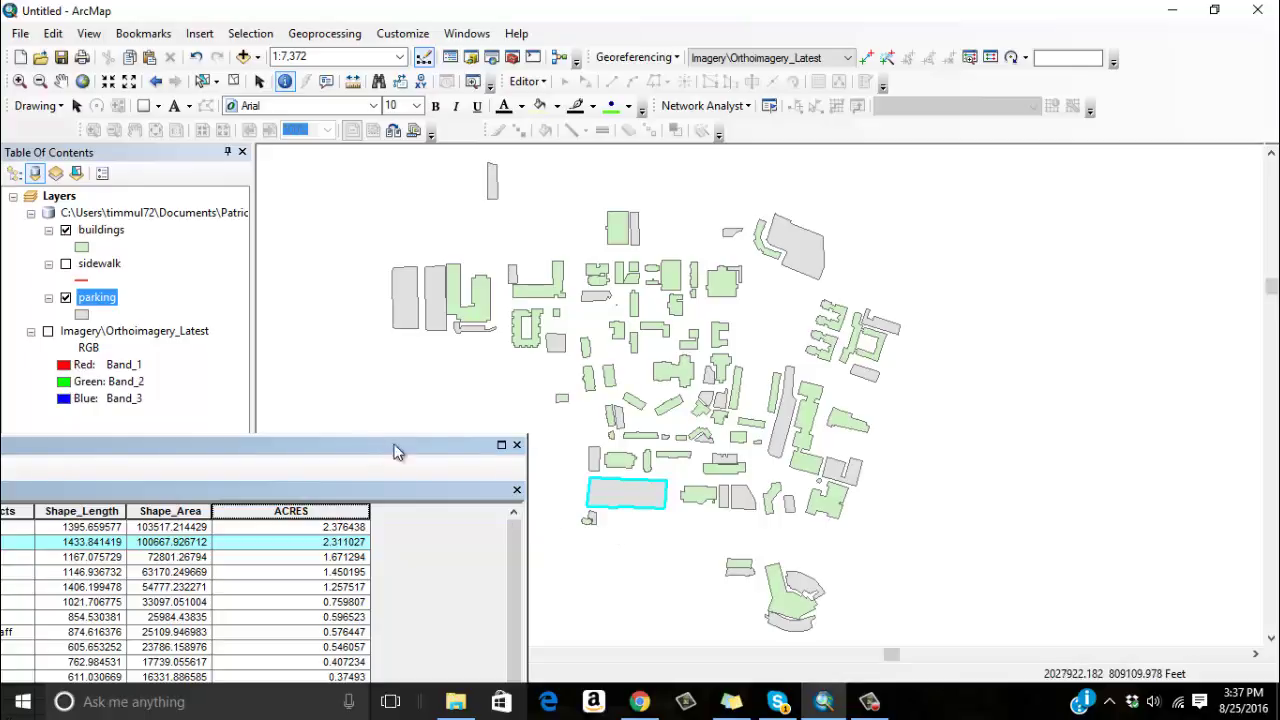
{"action": "left_click_drag", "start_coordinate": [395, 450], "coordinate": [1048, 108]}
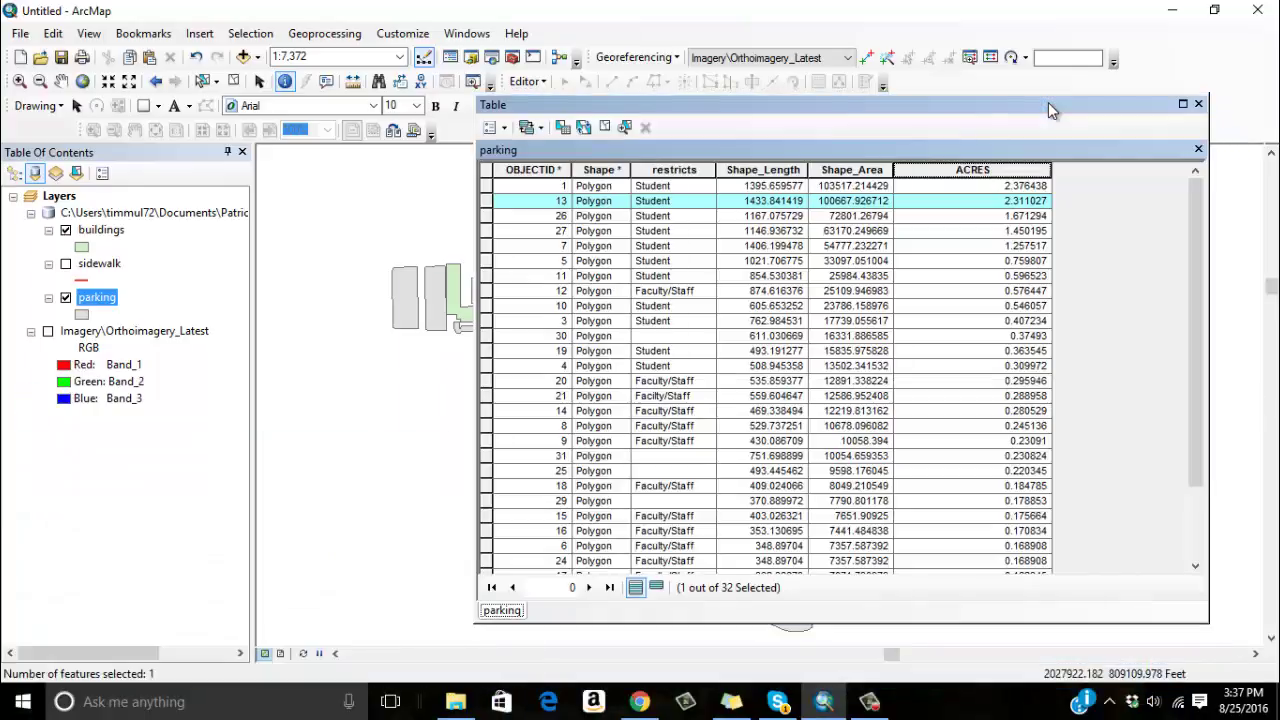
{"action": "left_click", "coordinate": [605, 127]}
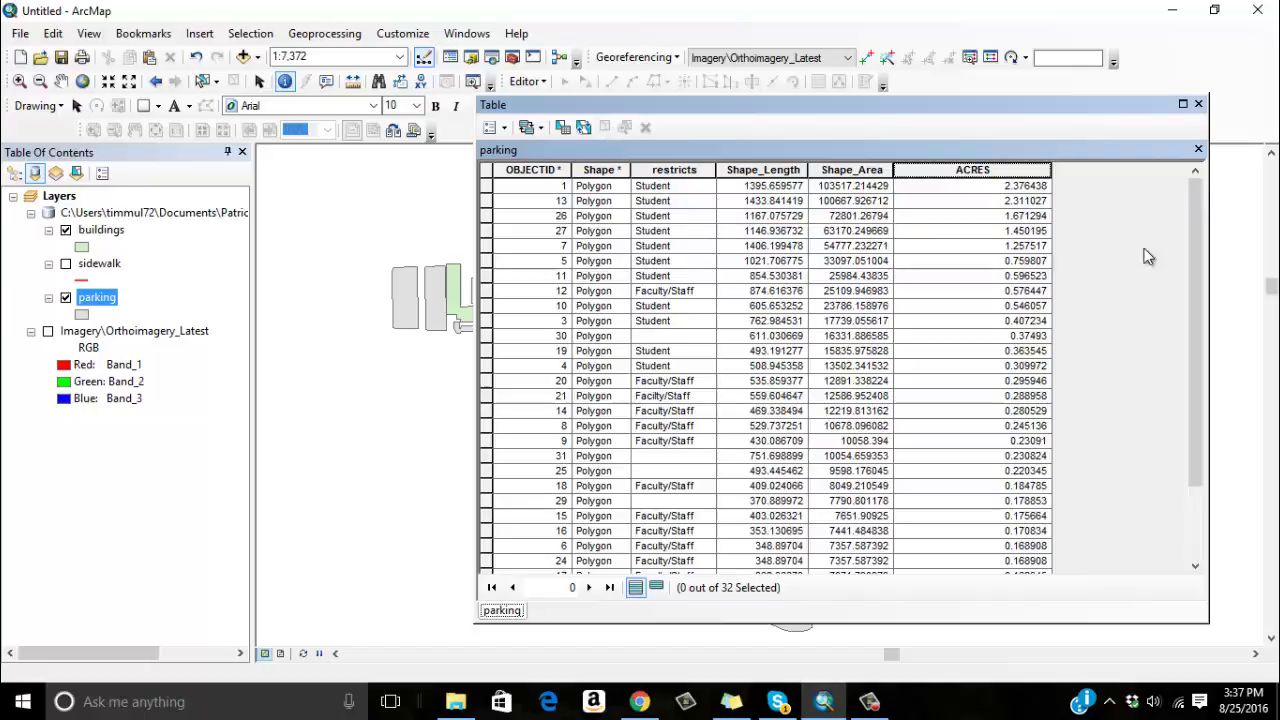
{"action": "mouse_move", "coordinate": [1195, 201]}
{"action": "left_mouse_down"}
{"action": "mouse_move", "coordinate": [1204, 392]}
{"action": "mouse_move", "coordinate": [1190, 193]}
{"action": "left_mouse_up"}
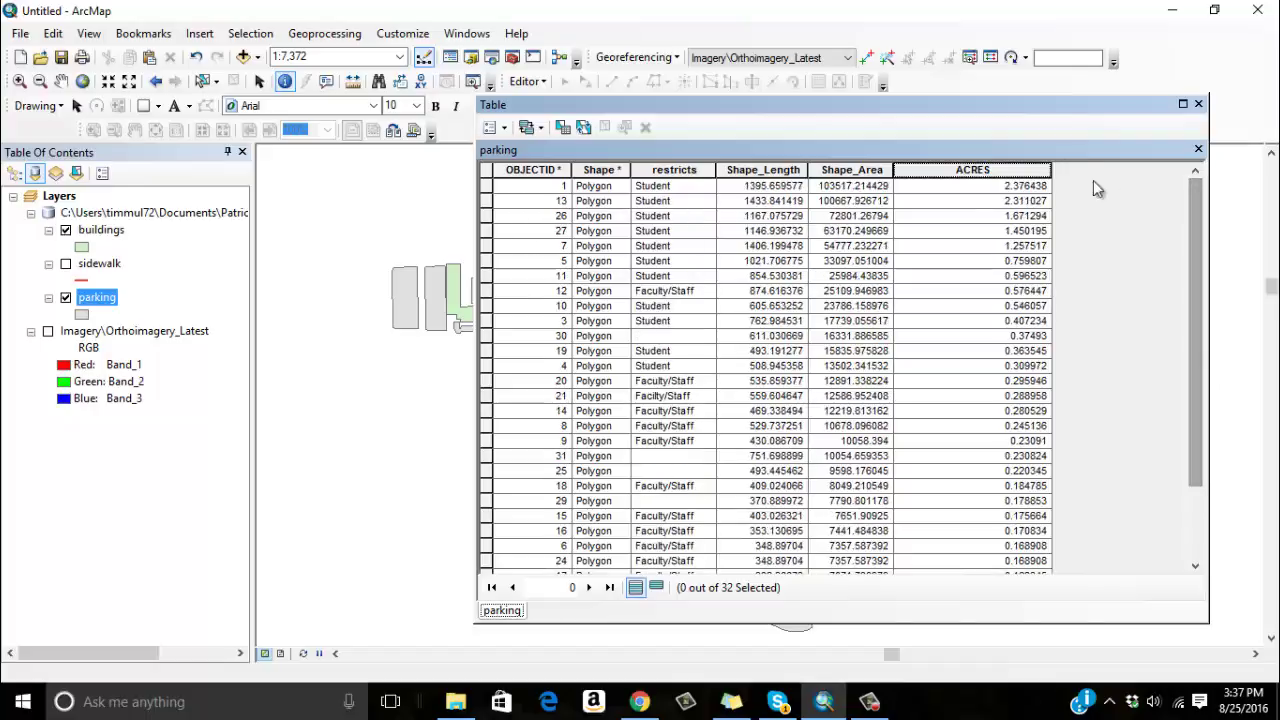
Check ACRES statistics showing 32 lots summing to 16.411732 acres, then close the summary
{"action": "right_click", "coordinate": [1005, 175]}
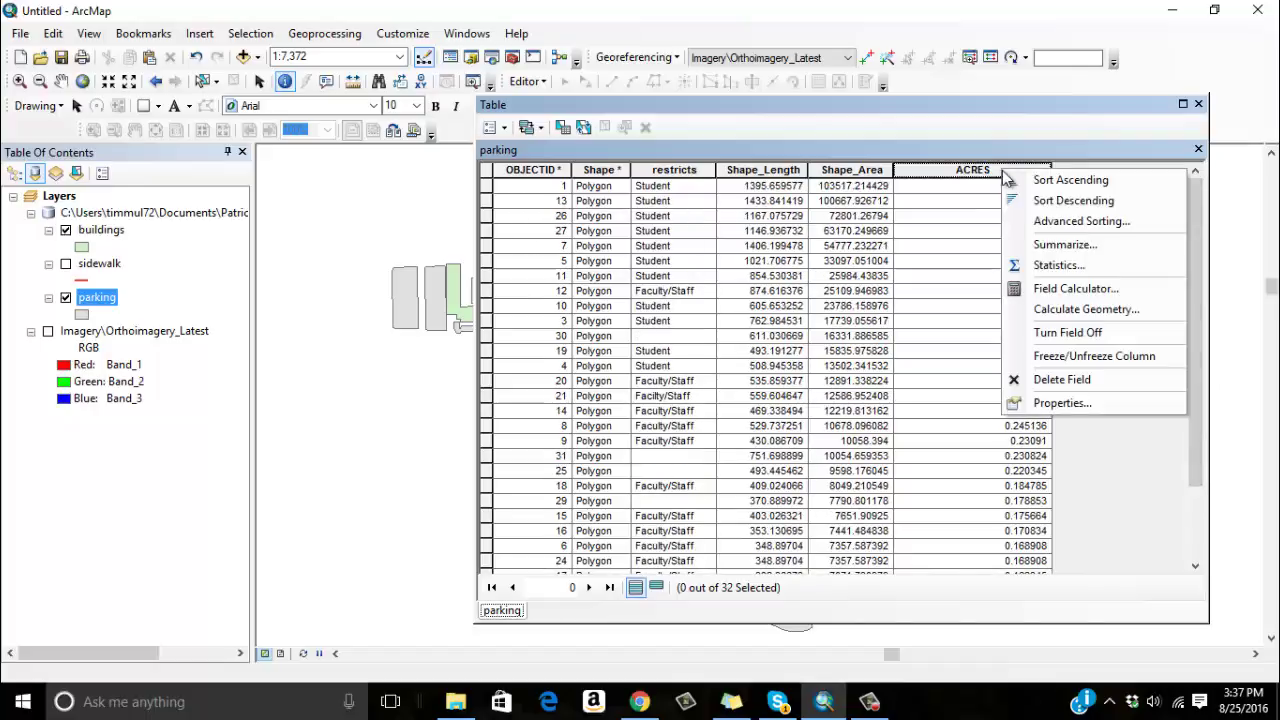
{"action": "left_click", "coordinate": [1058, 266]}
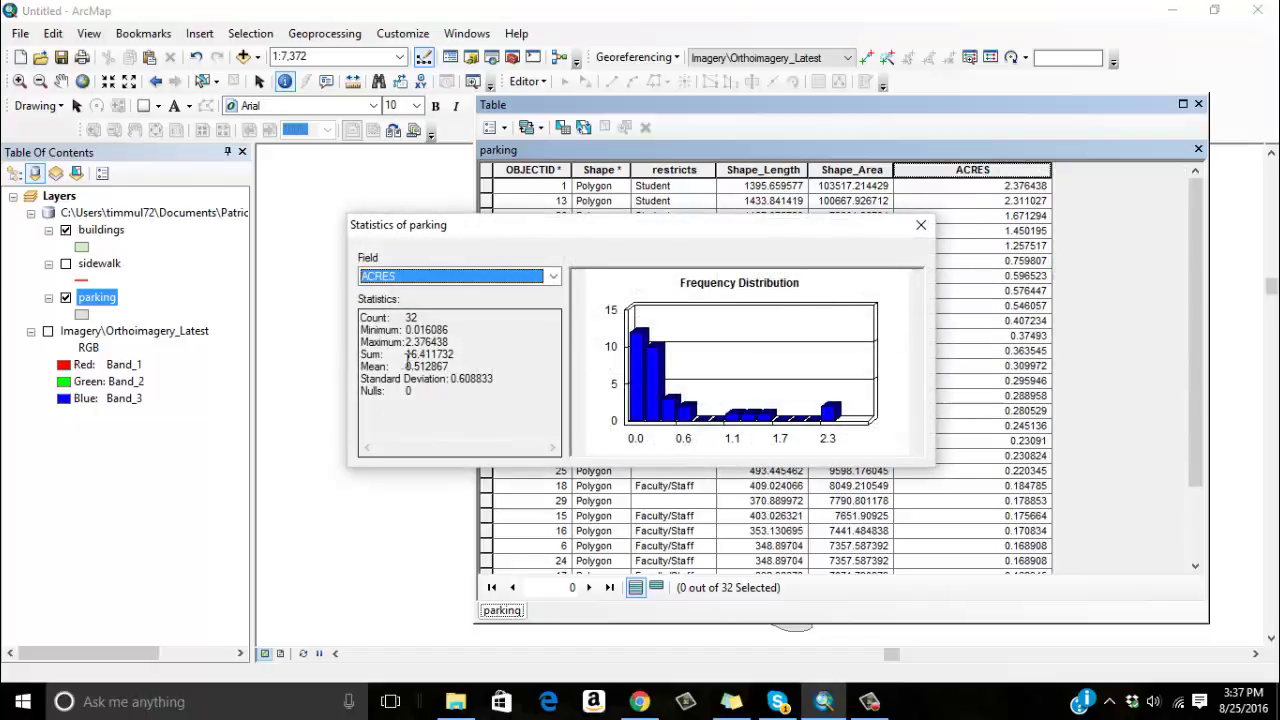
{"action": "left_click_drag", "start_coordinate": [405, 355], "coordinate": [477, 355]}
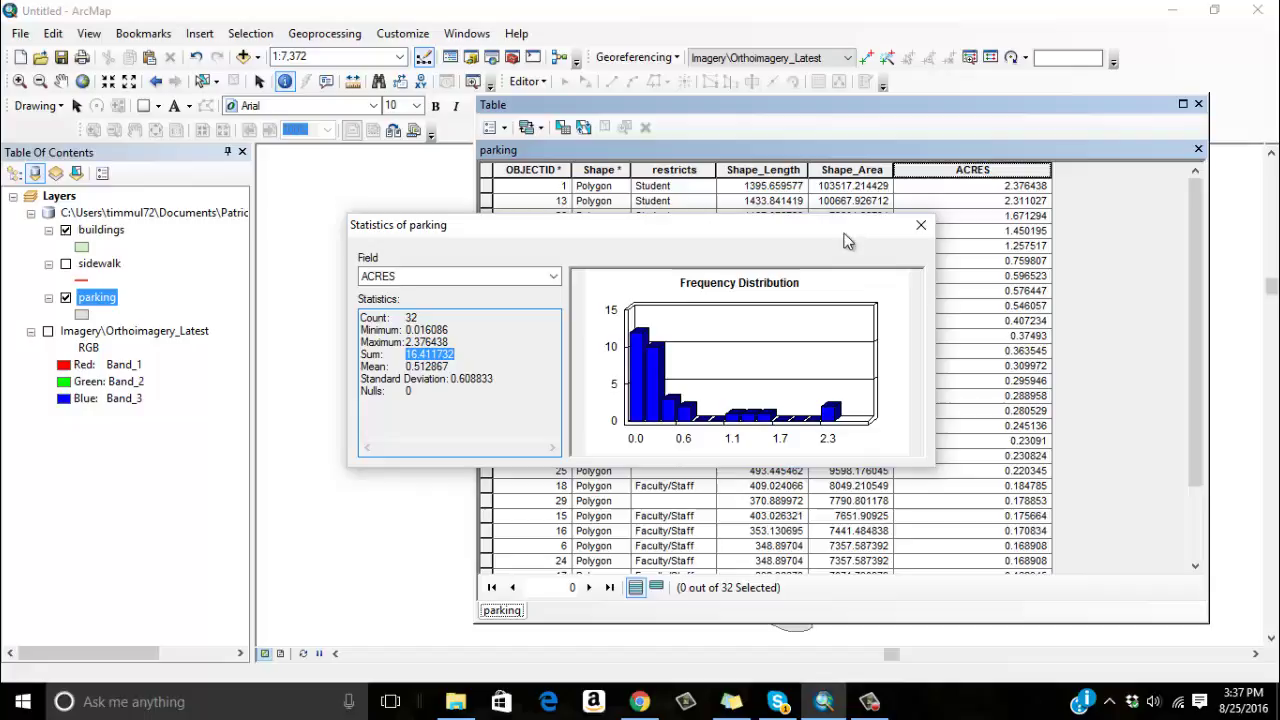
{"action": "left_click", "coordinate": [921, 225]}
Close the parking table, show only the sidewalk layer and open its attribute table
{"action": "left_click", "coordinate": [1198, 105]}
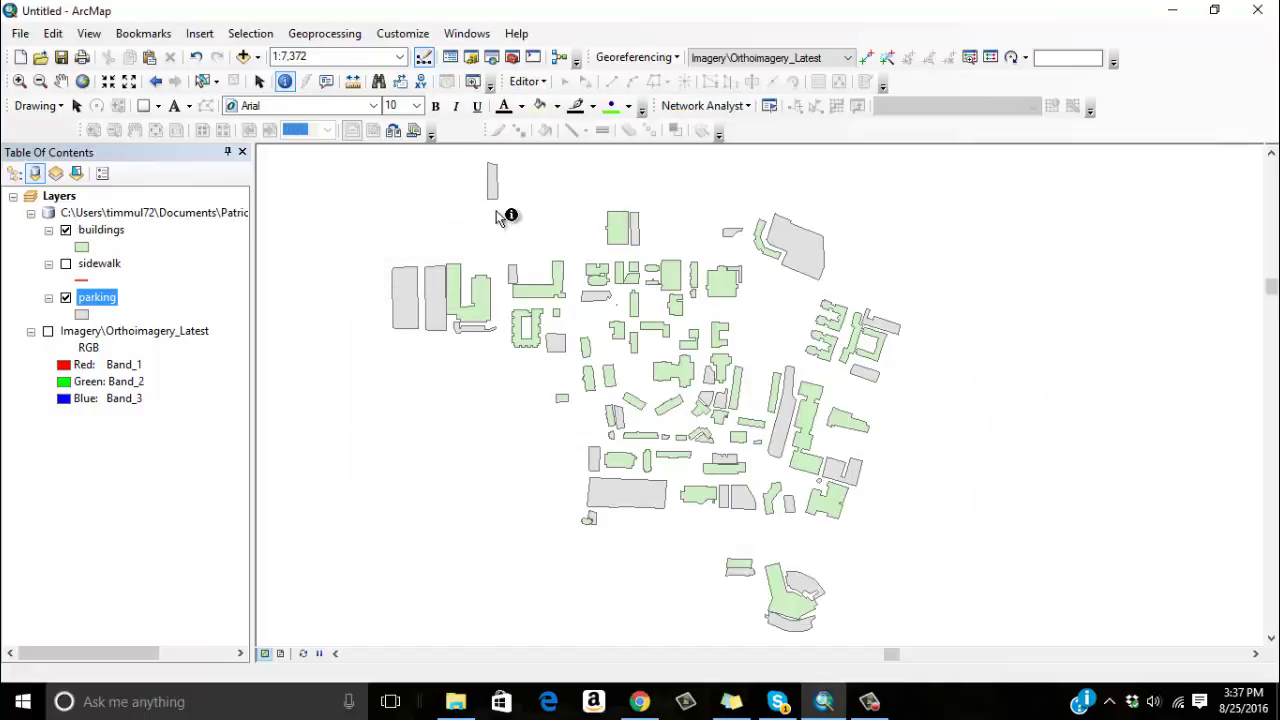
{"action": "left_click", "coordinate": [66, 264]}
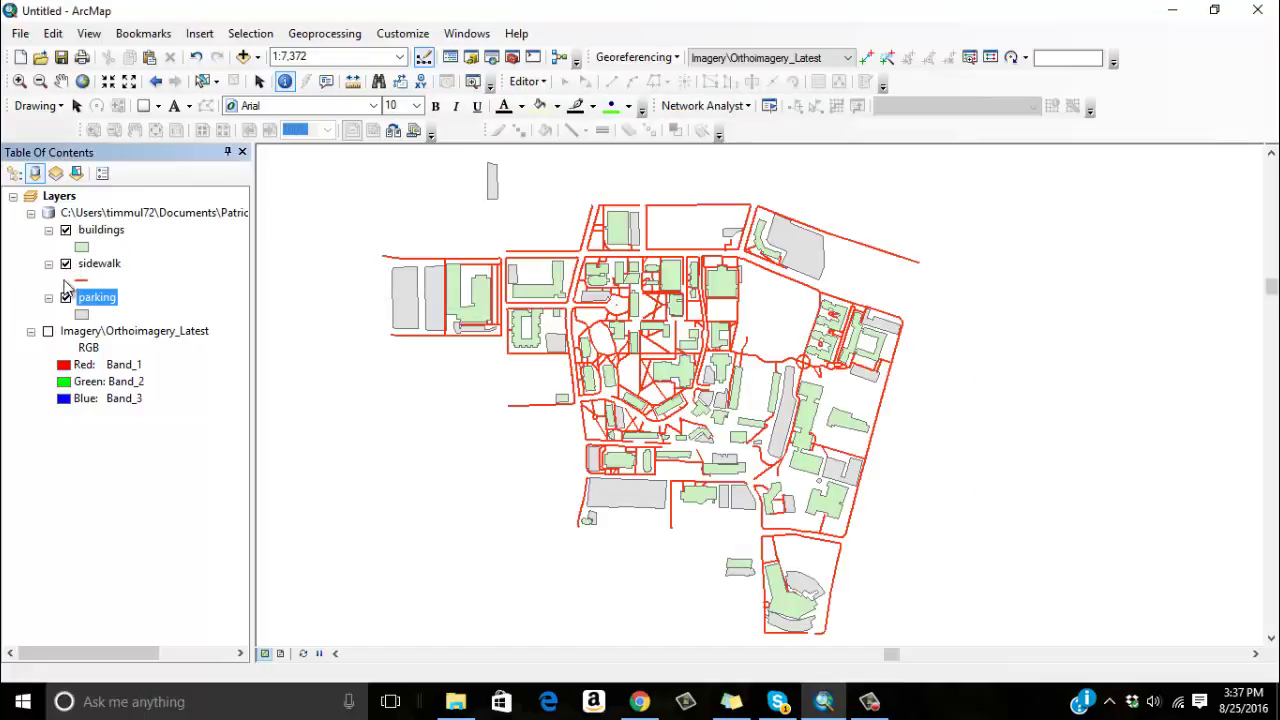
{"action": "left_click", "coordinate": [66, 298]}
{"action": "left_click", "coordinate": [66, 230]}
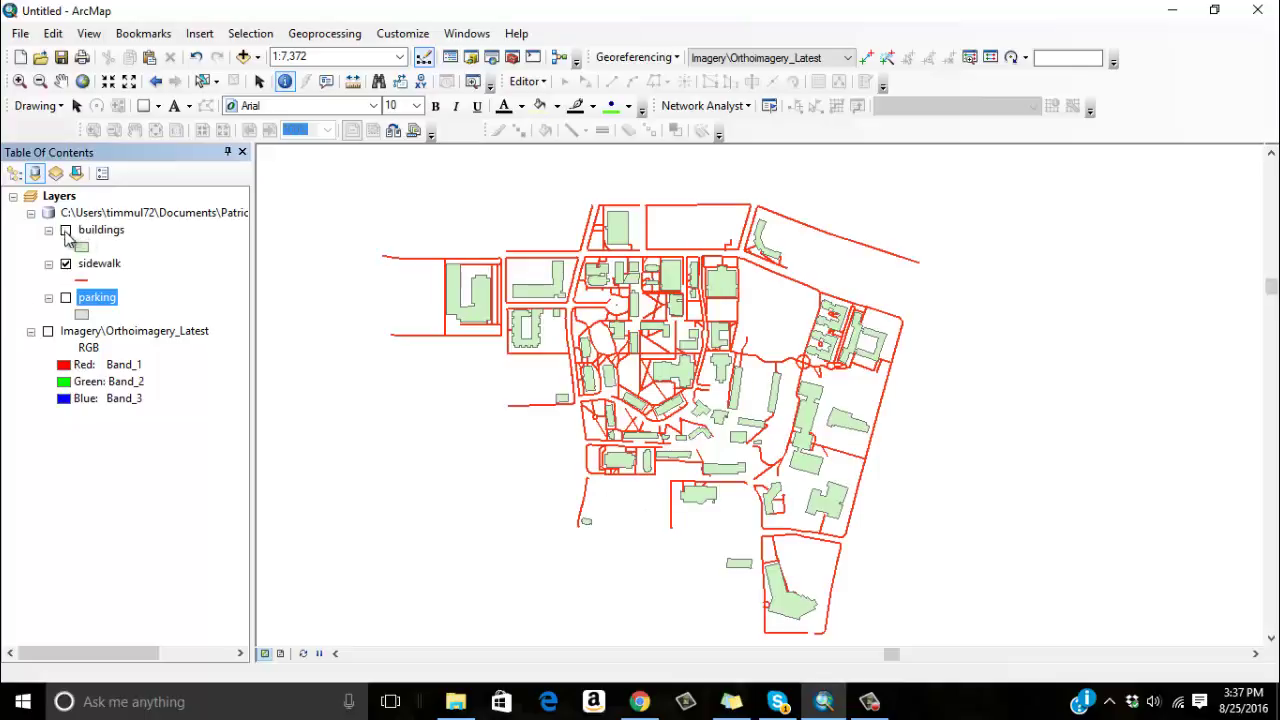
{"action": "right_click", "coordinate": [92, 263]}
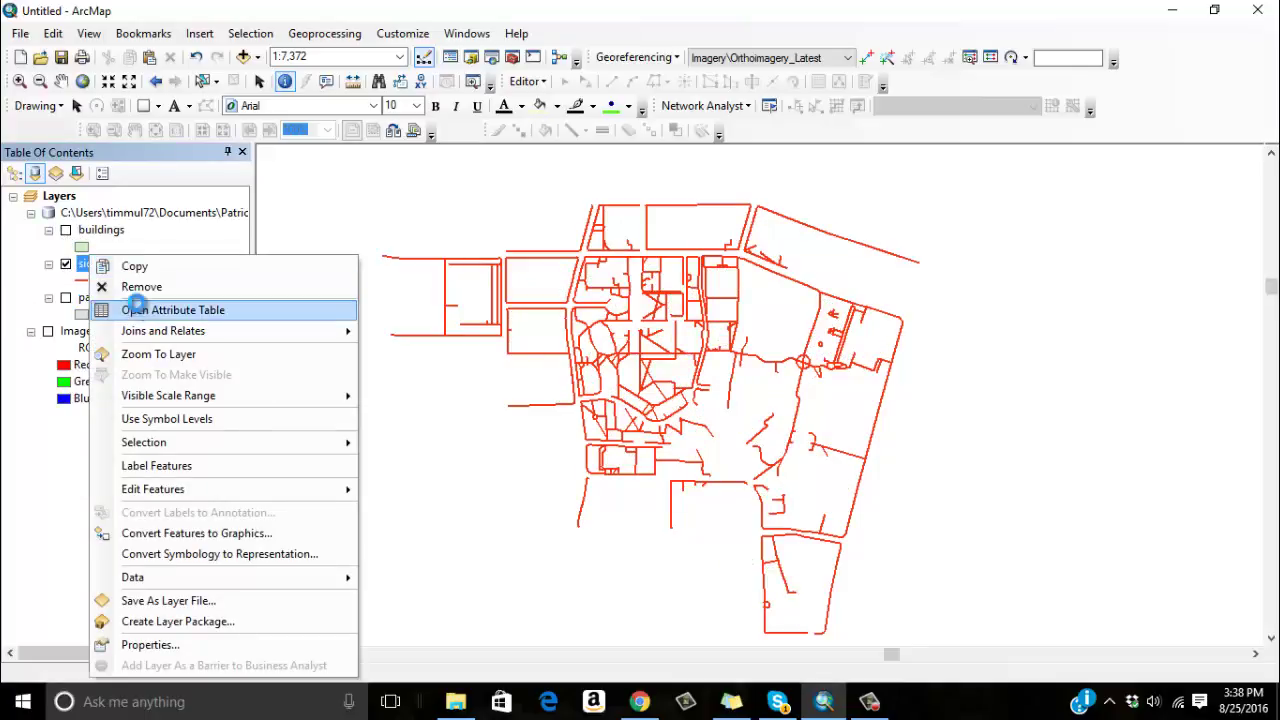
{"action": "left_click", "coordinate": [138, 311]}
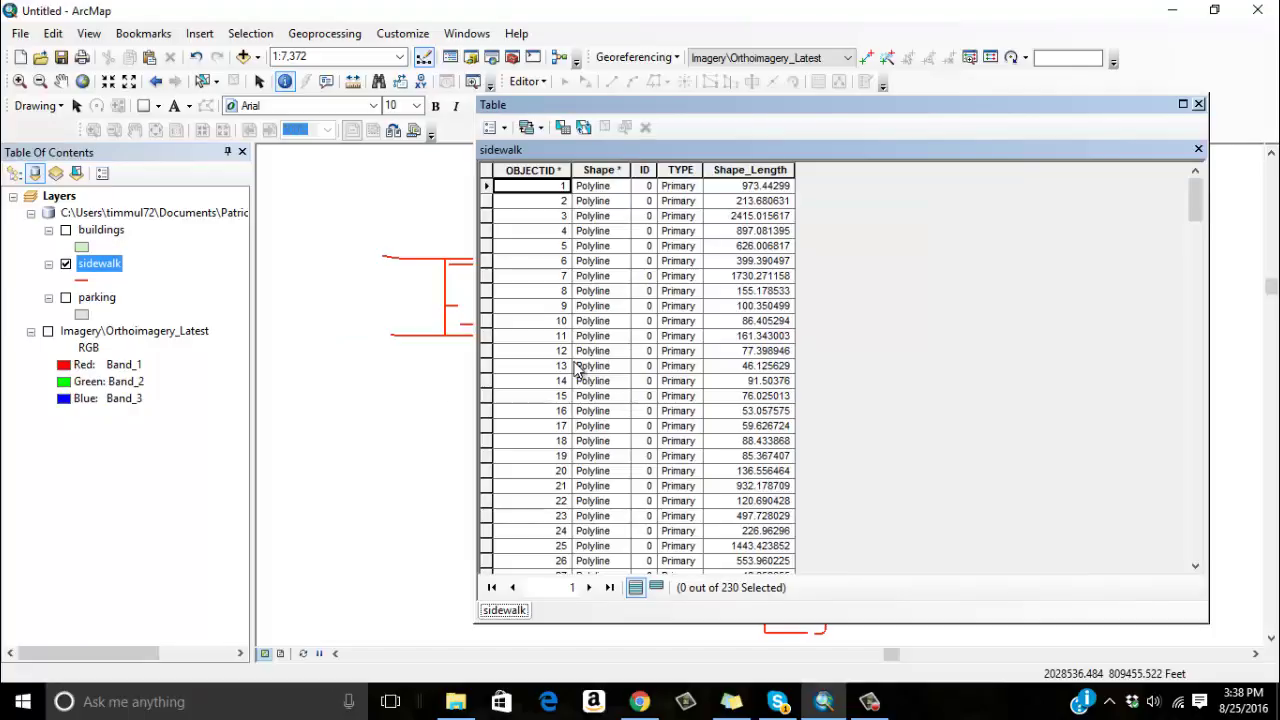
Add a Double field named LENGHT_METERS to the sidewalk table
{"action": "left_click", "coordinate": [505, 130]}
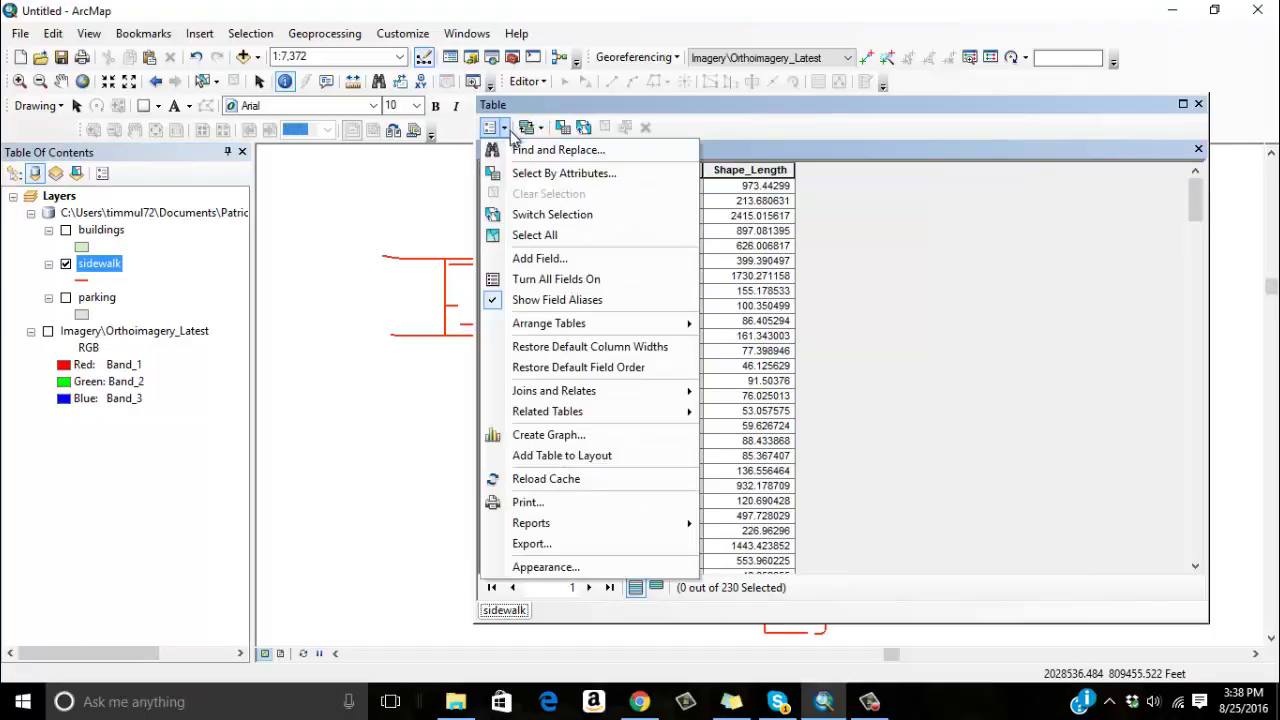
{"action": "left_click", "coordinate": [526, 260]}
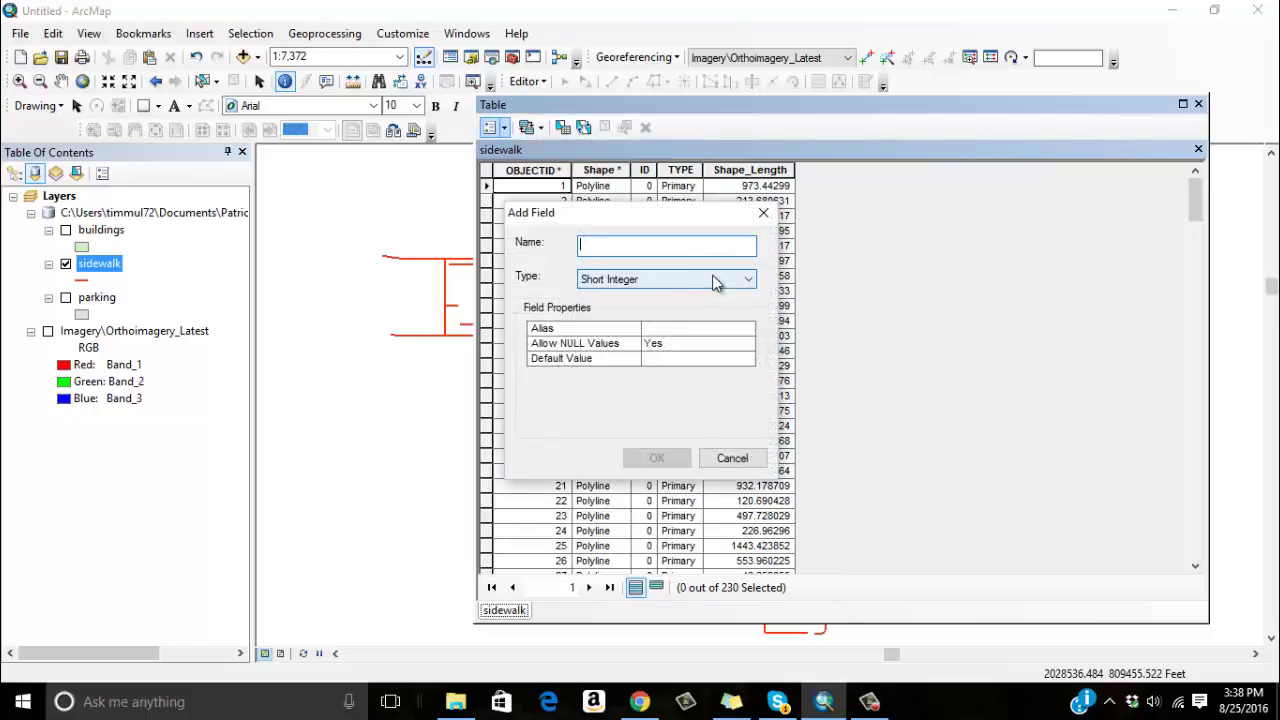
{"action": "type", "text": "A"}
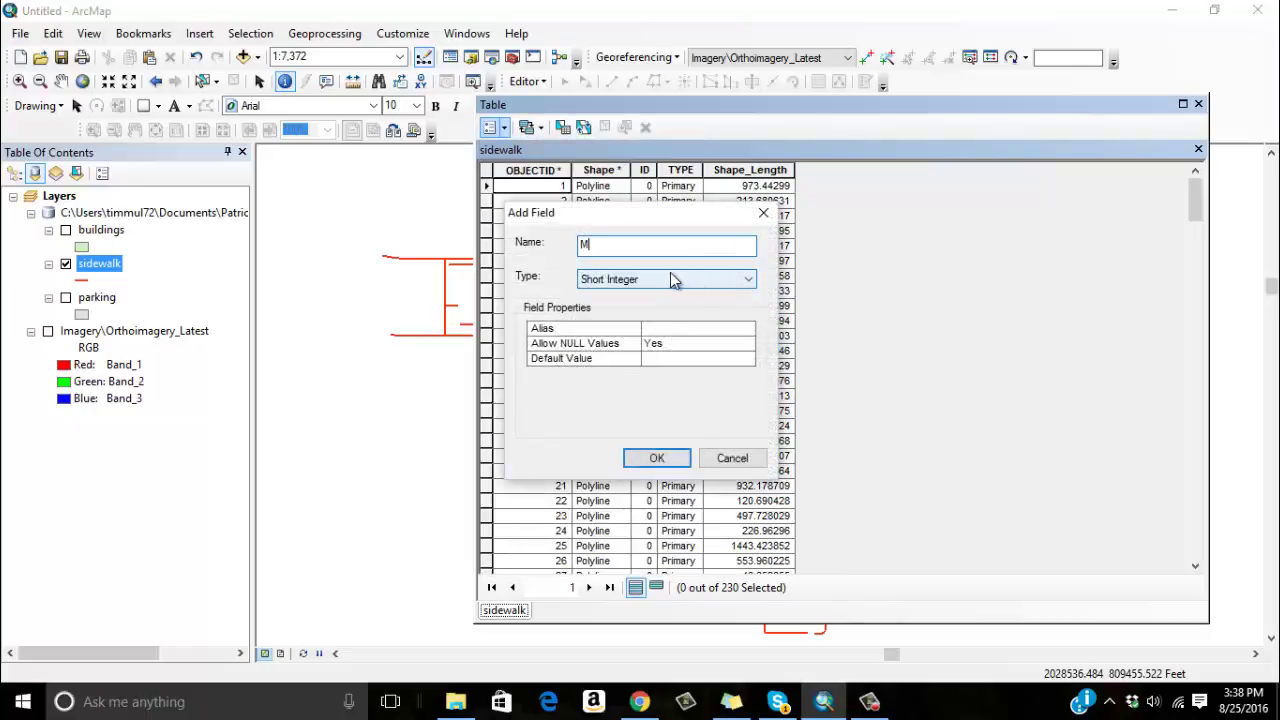
{"action": "key", "text": "BackSpace"}
{"action": "type", "text": "LENGHT_METERS"}
{"action": "scroll", "coordinate": [672, 280], "scroll_direction": "down", "scroll_amount": 3}
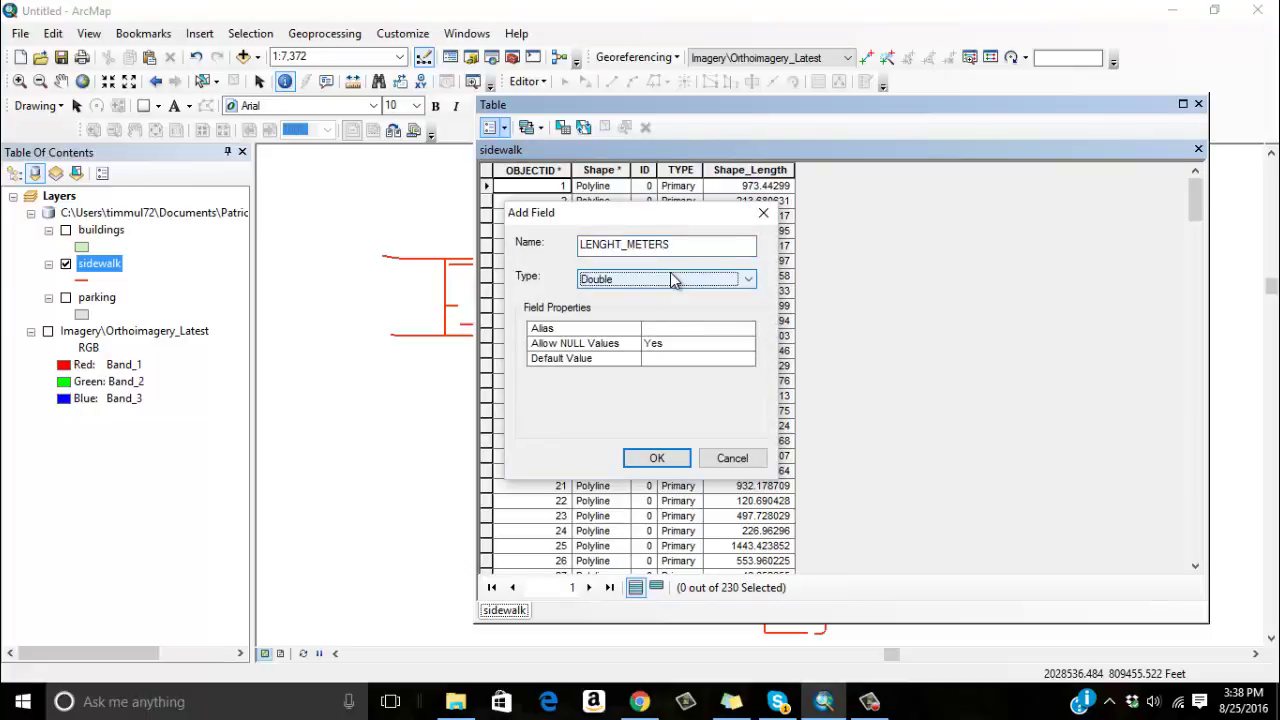
{"action": "key", "text": "Return"}
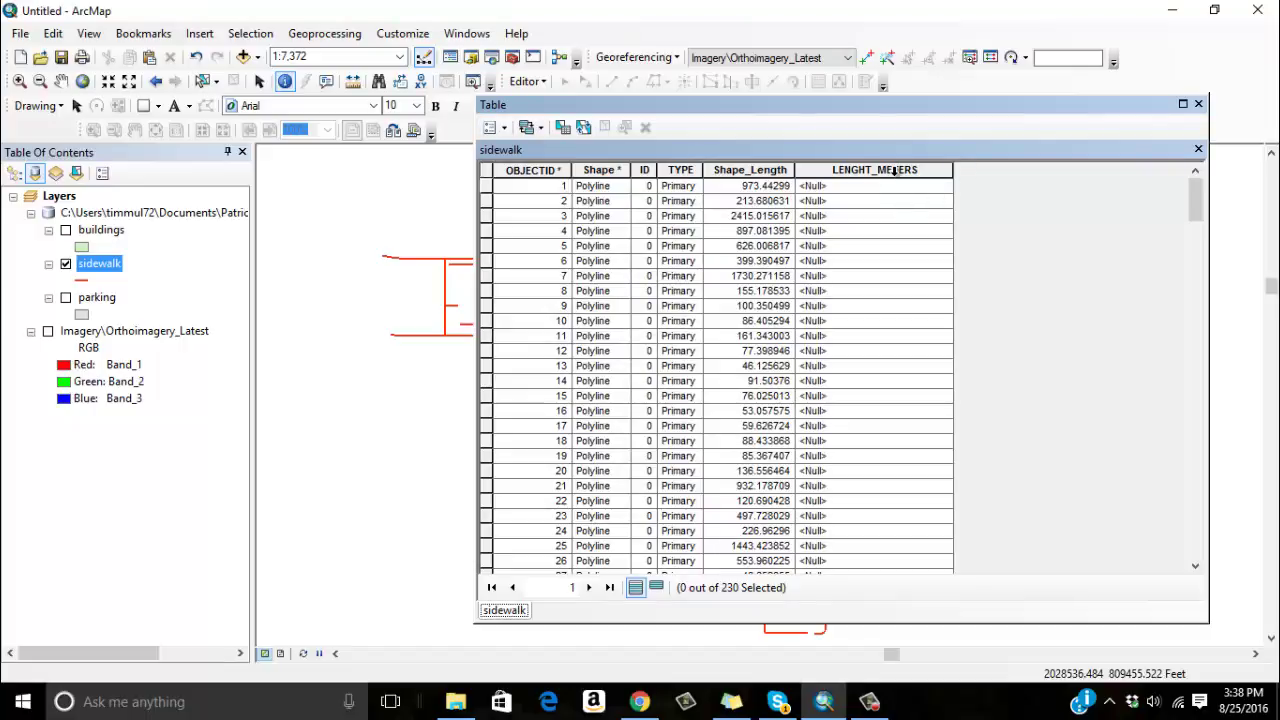
Use Calculate Geometry to fill LENGHT_METERS with sidewalk lengths in Meters [m]
{"action": "right_click", "coordinate": [895, 172]}
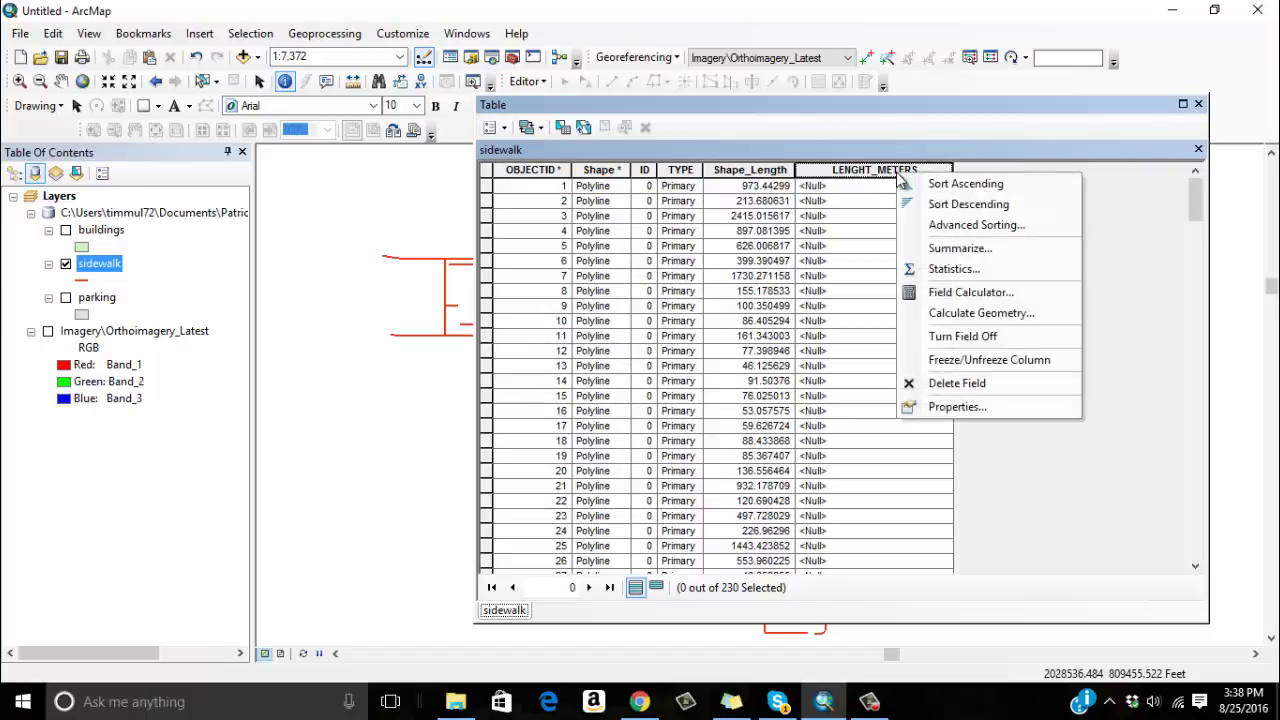
{"action": "left_click", "coordinate": [916, 313]}
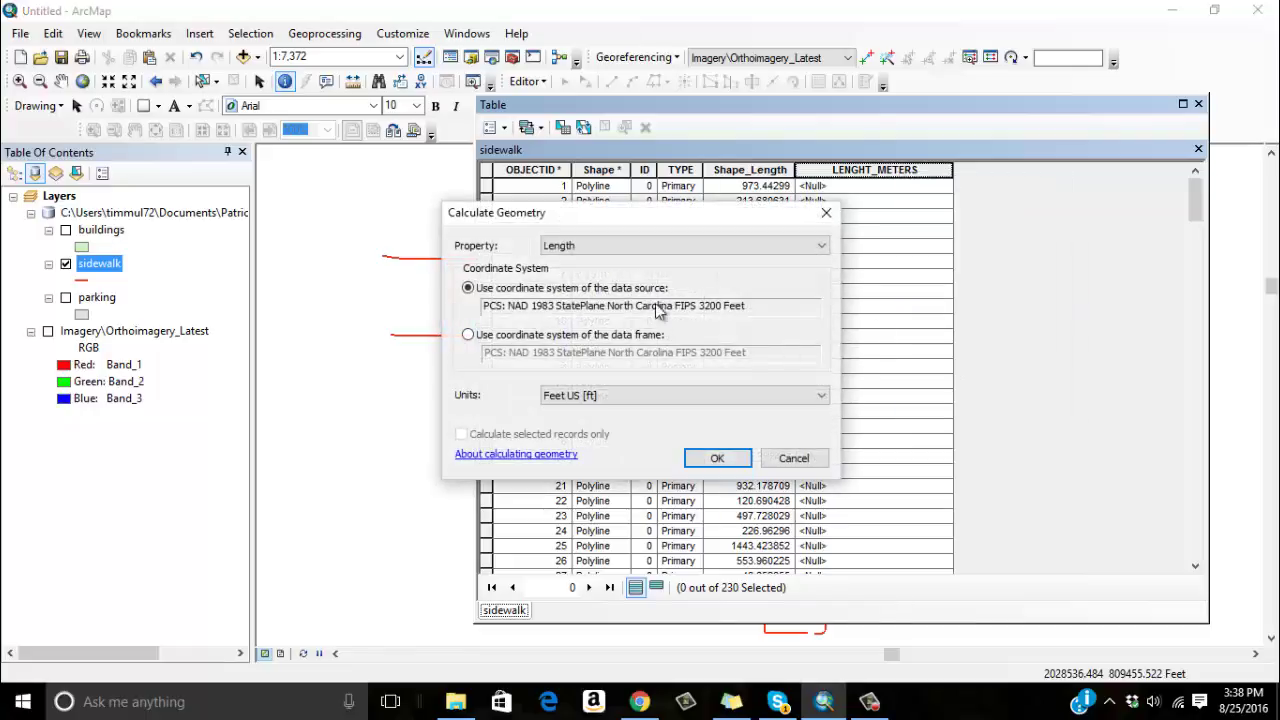
{"action": "left_click", "coordinate": [622, 396]}
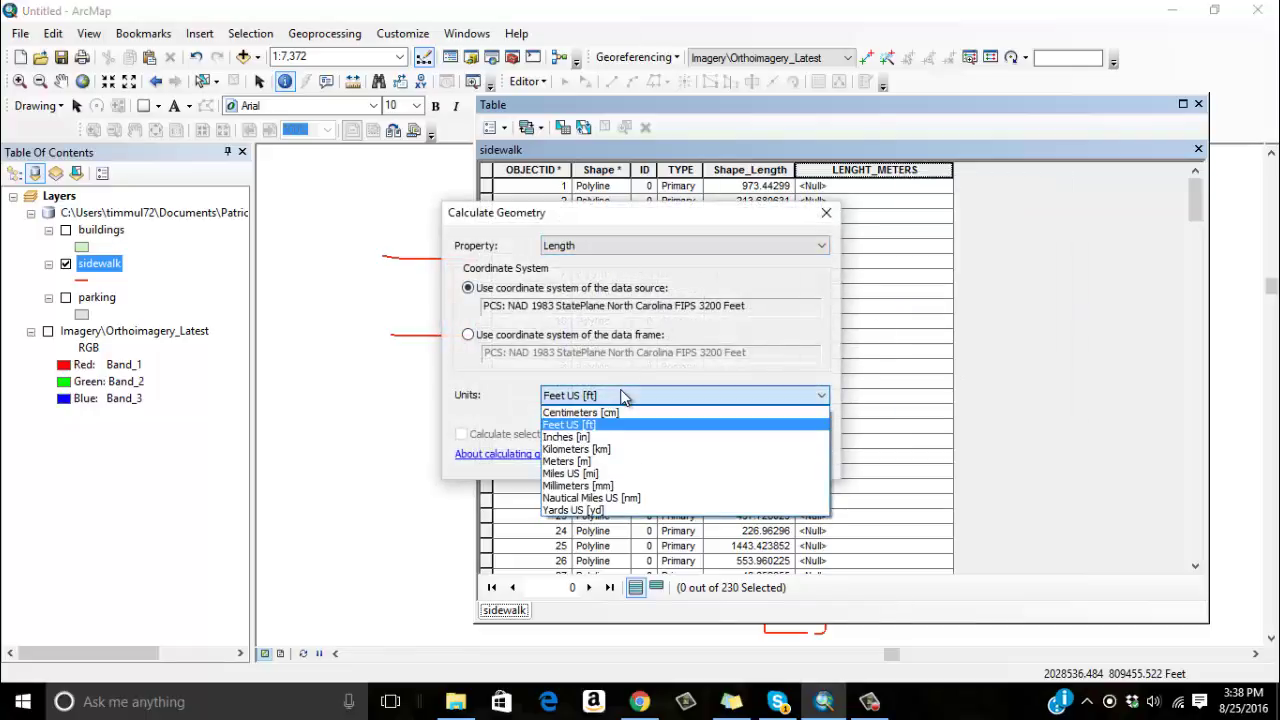
{"action": "left_click", "coordinate": [611, 464]}
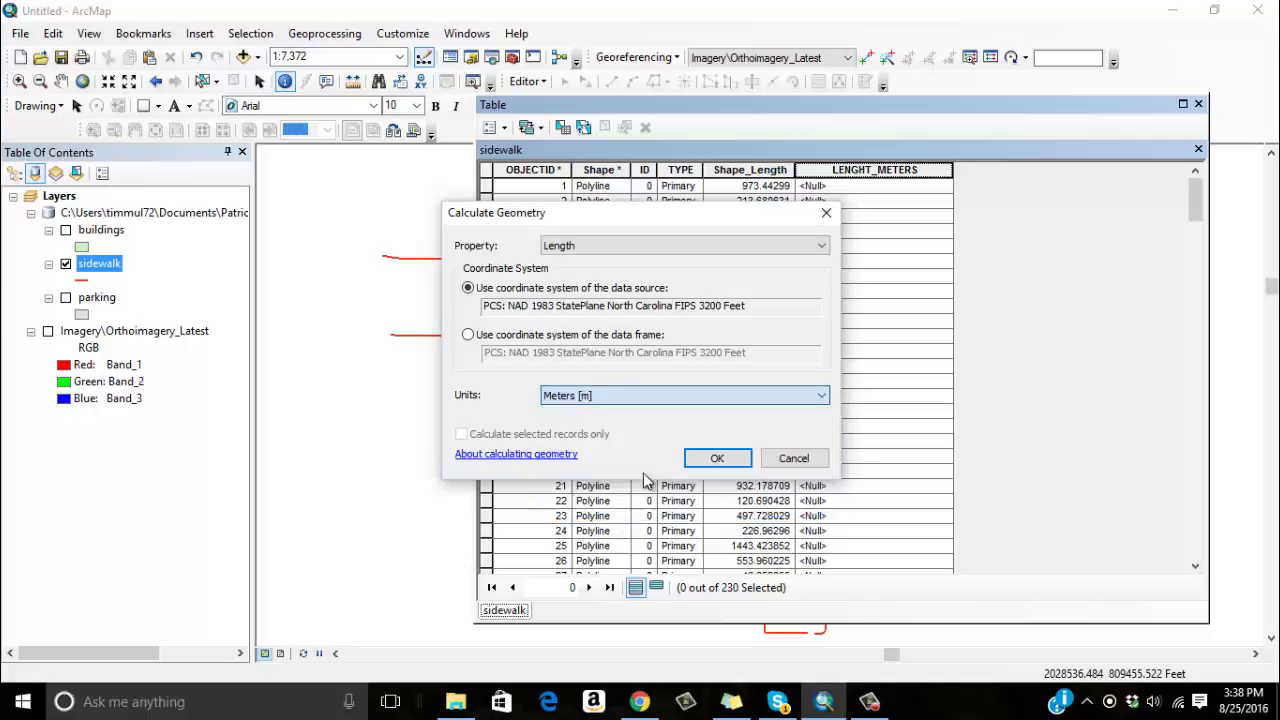
{"action": "left_click", "coordinate": [735, 457]}
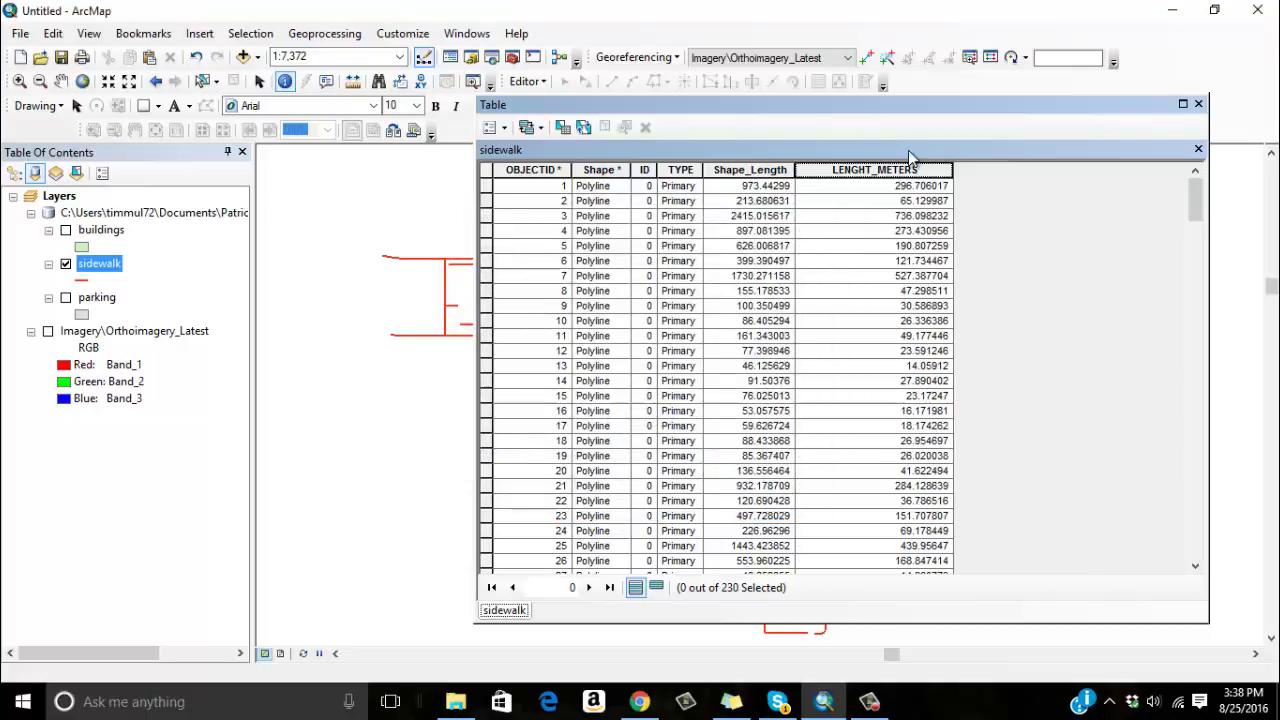
{"action": "left_click_drag", "start_coordinate": [912, 114], "coordinate": [817, 79]}
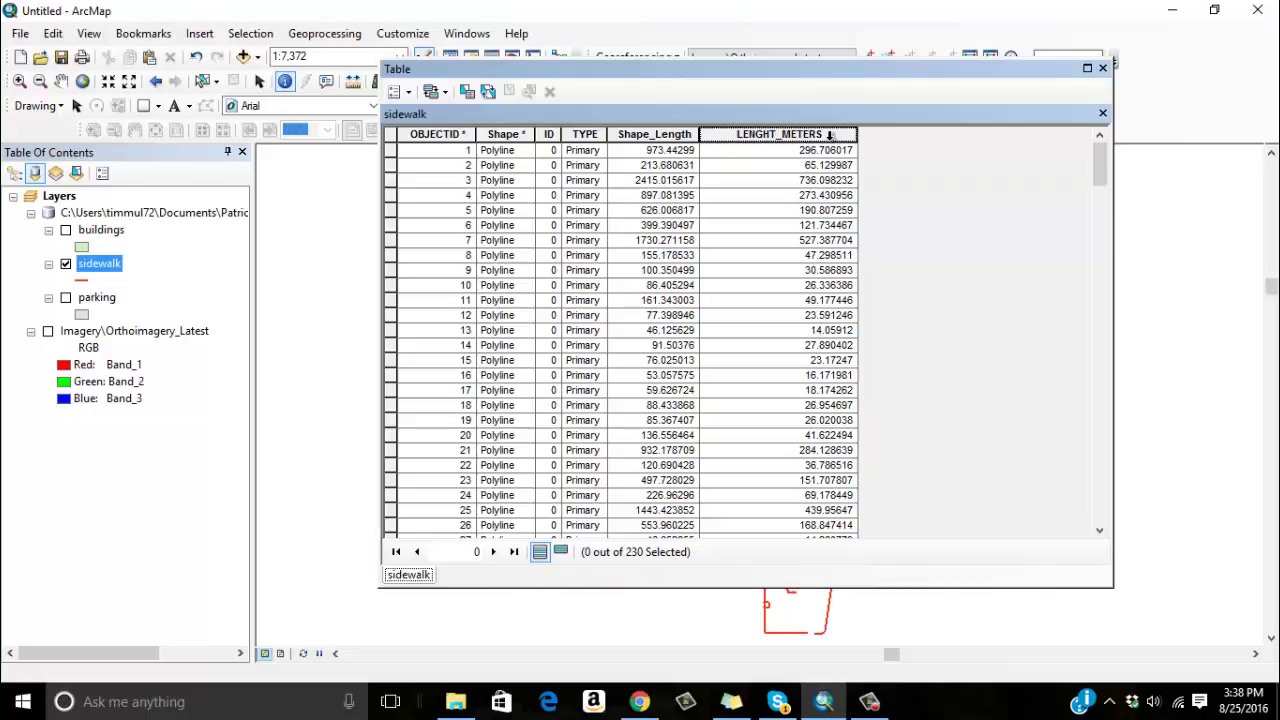
Sort sidewalks by LENGHT_METERS descending and inspect the longest, OBJECTID 3
{"action": "right_click", "coordinate": [829, 134]}
{"action": "left_click", "coordinate": [842, 164]}
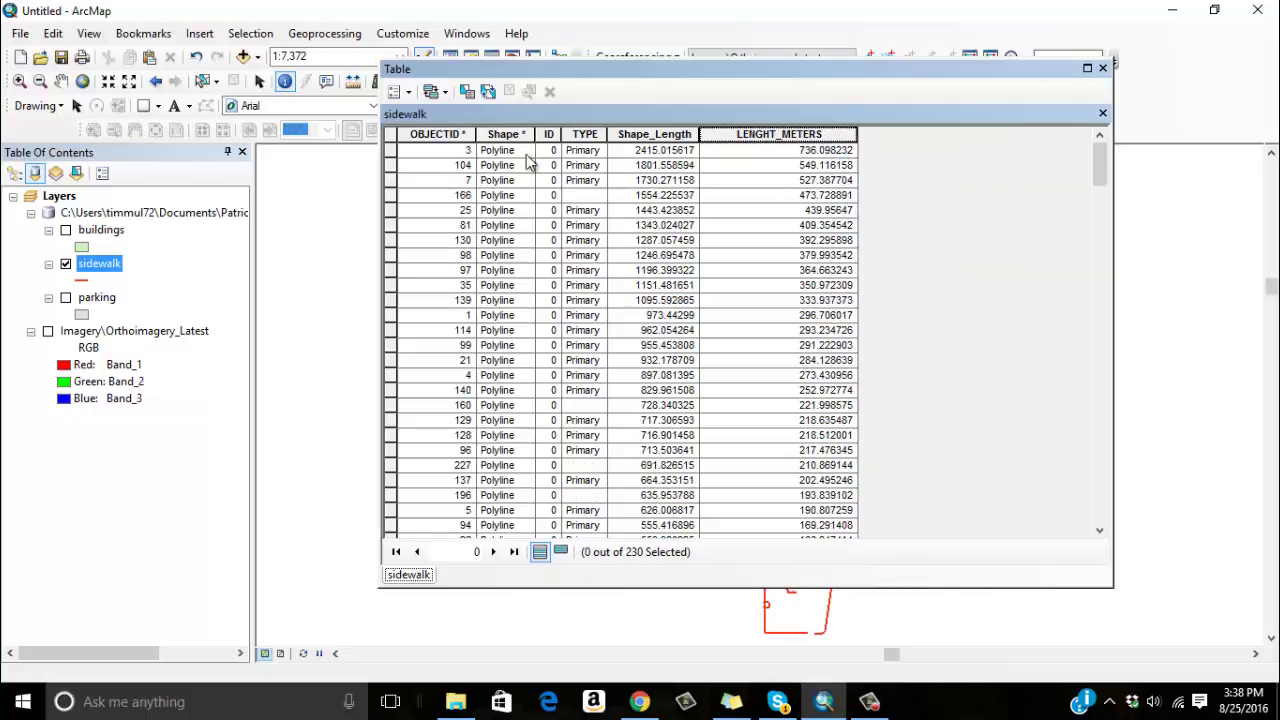
{"action": "left_click", "coordinate": [396, 150]}
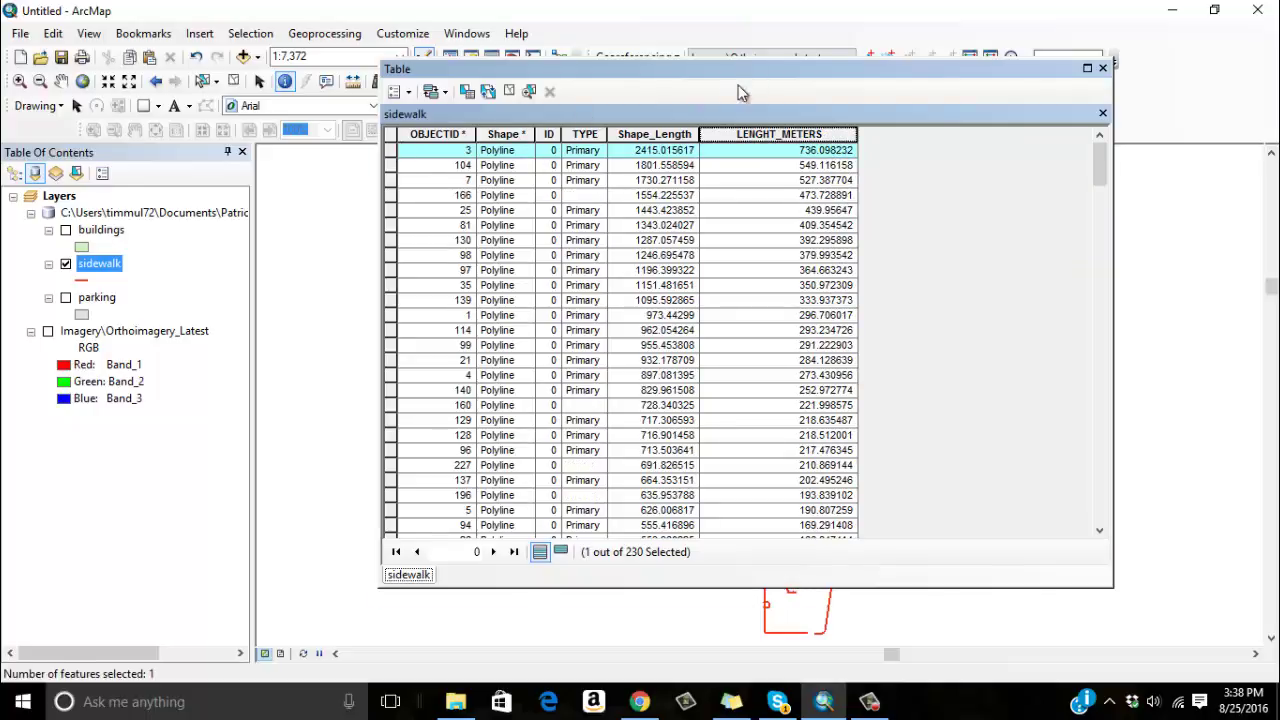
{"action": "left_click_drag", "start_coordinate": [742, 68], "coordinate": [581, 135]}
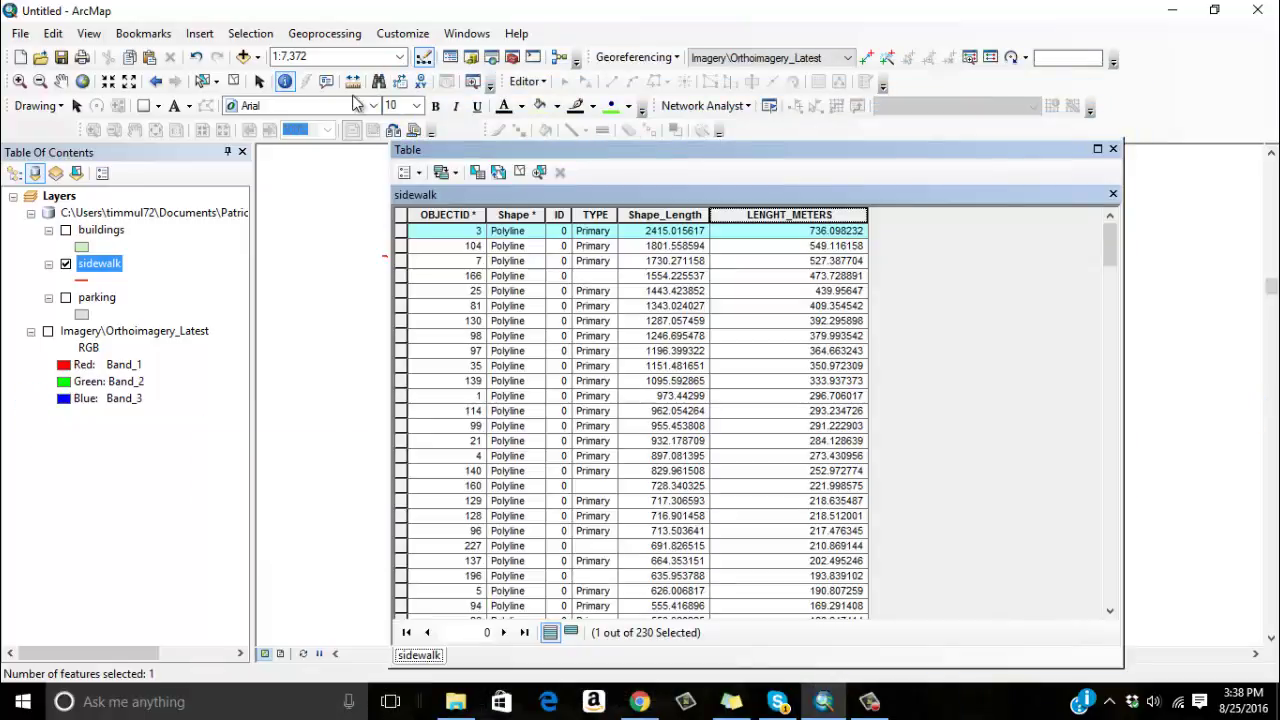
{"action": "left_click", "coordinate": [233, 81]}
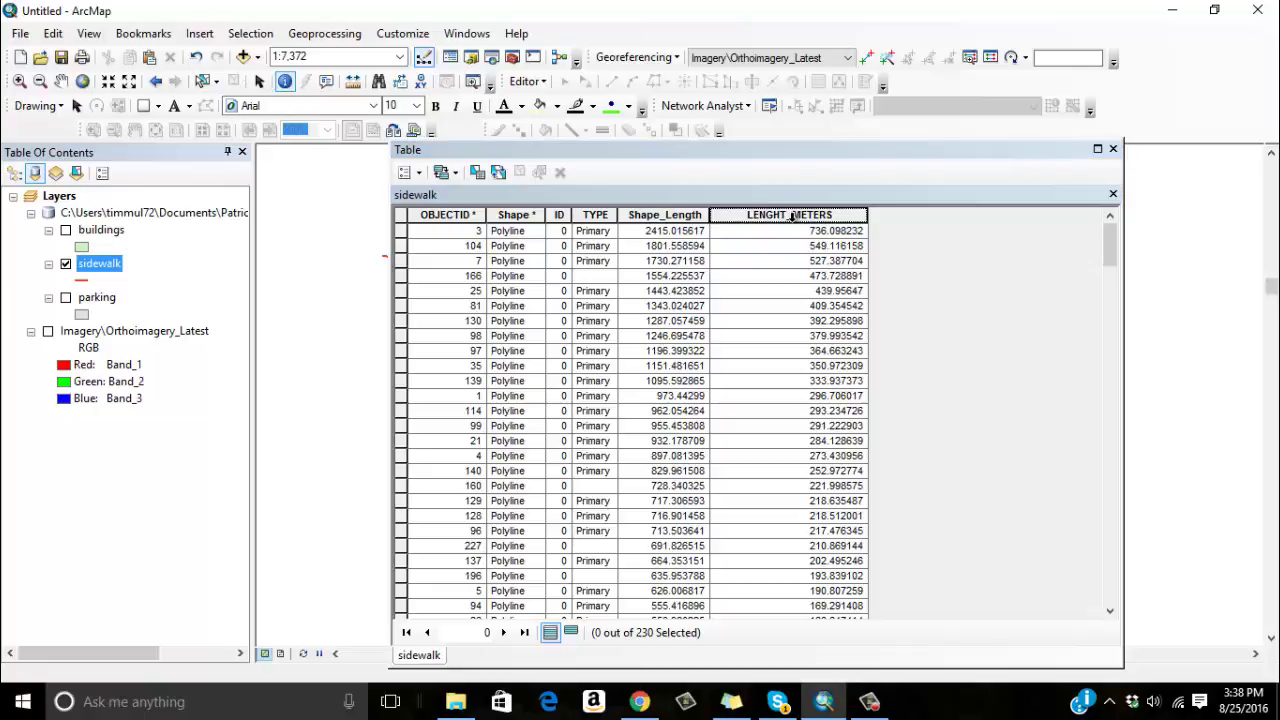
Review LENGHT_METERS statistics (sum 17802.996913), then close the statistics and the table
{"action": "right_click", "coordinate": [797, 220]}
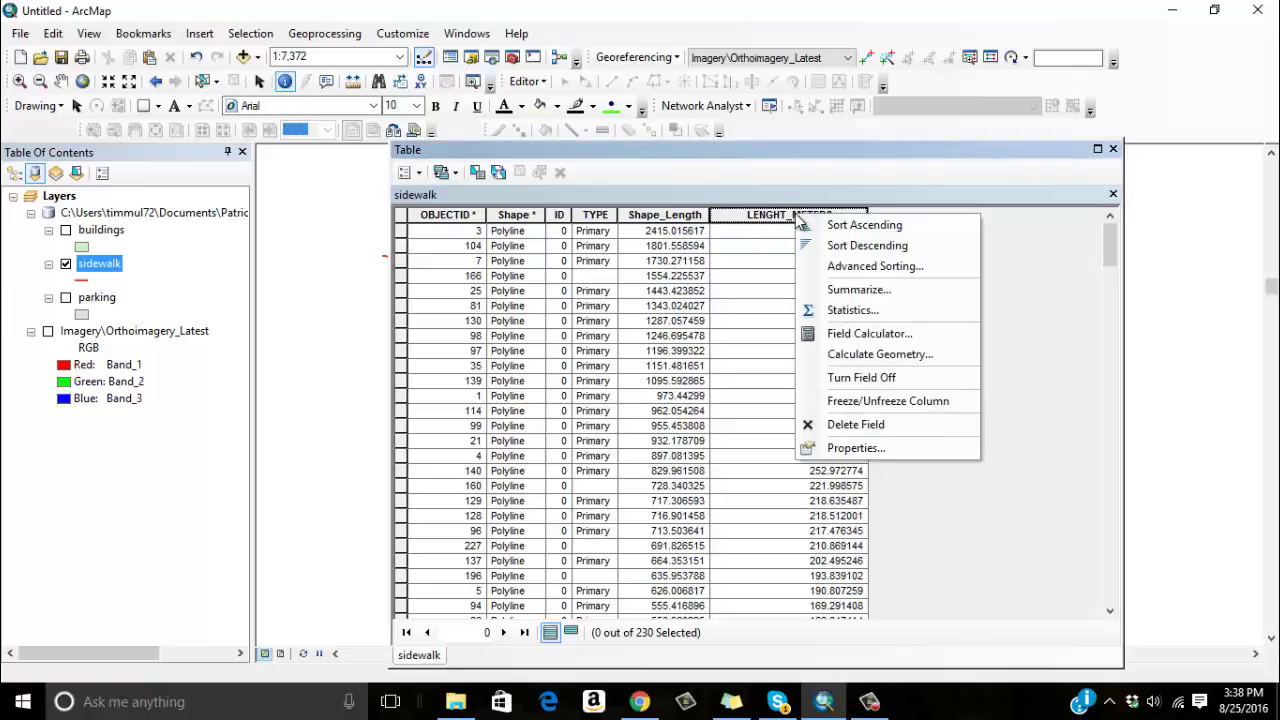
{"action": "left_click", "coordinate": [853, 310]}
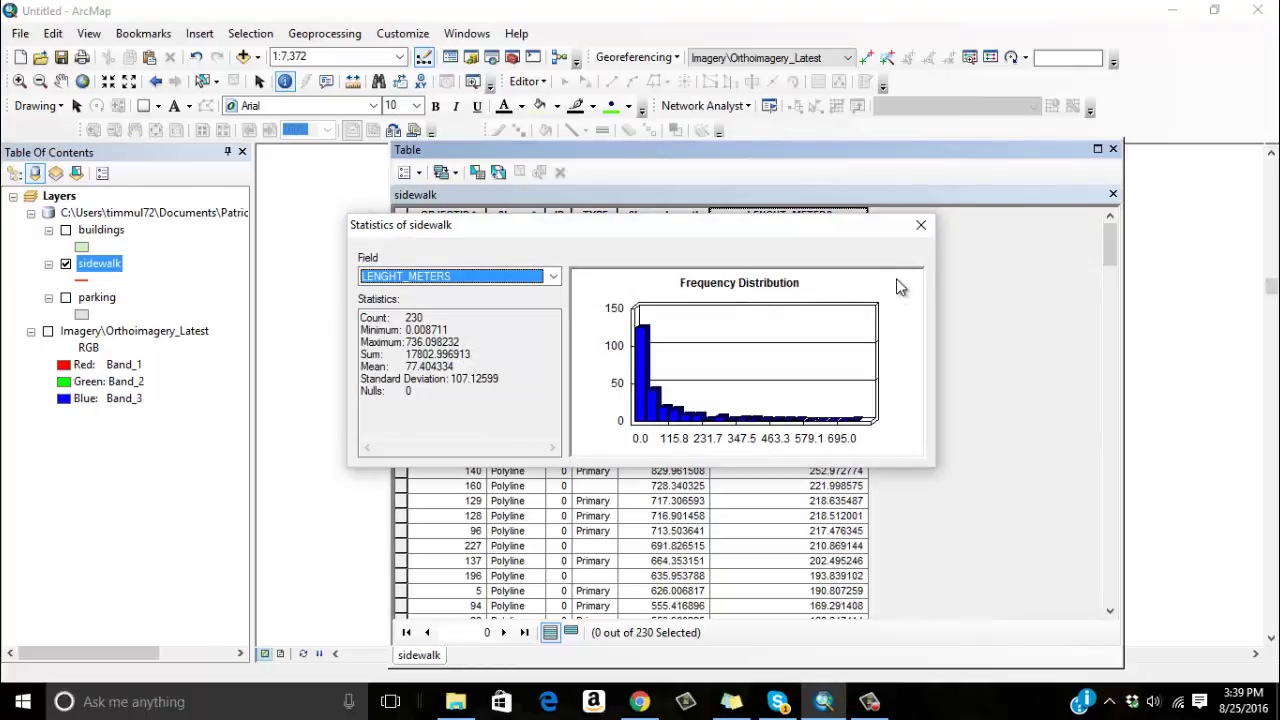
{"action": "left_click", "coordinate": [921, 224]}
{"action": "left_click", "coordinate": [1113, 149]}
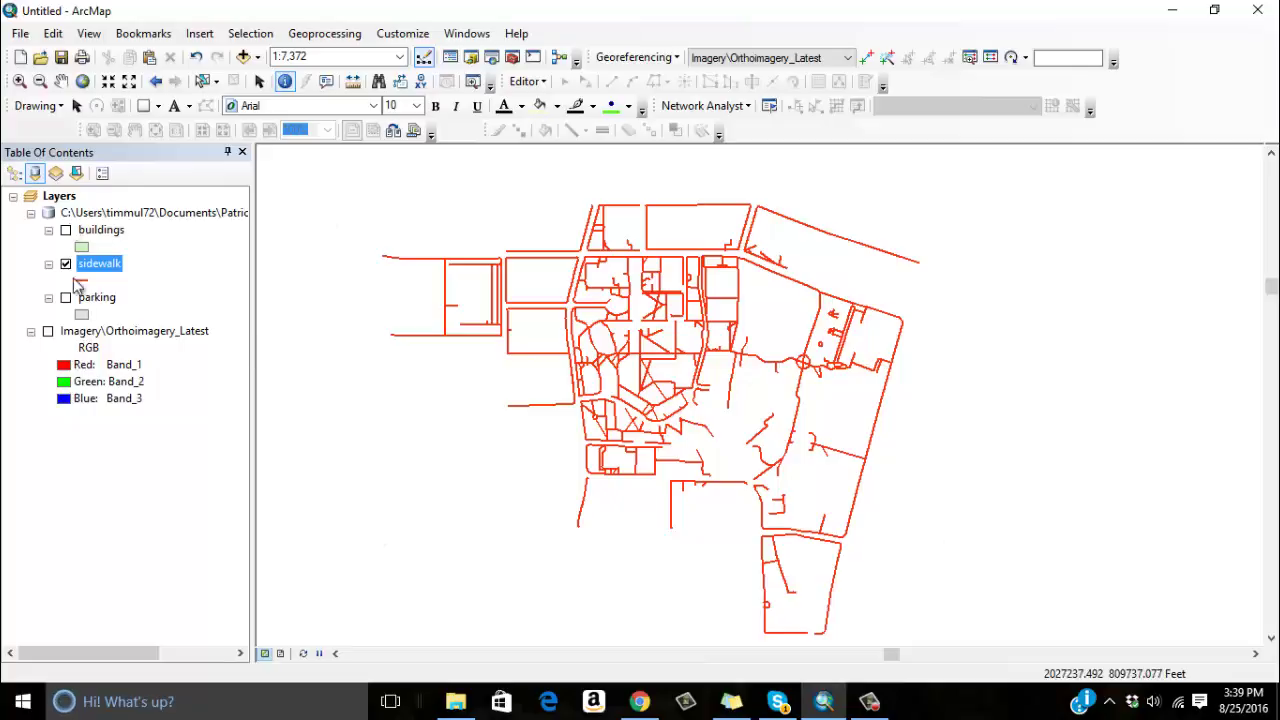
Switch the buildings, parking and Imagery\Orthoimagery_Latest layers back on
{"action": "left_click", "coordinate": [66, 230]}
{"action": "left_click", "coordinate": [66, 297]}
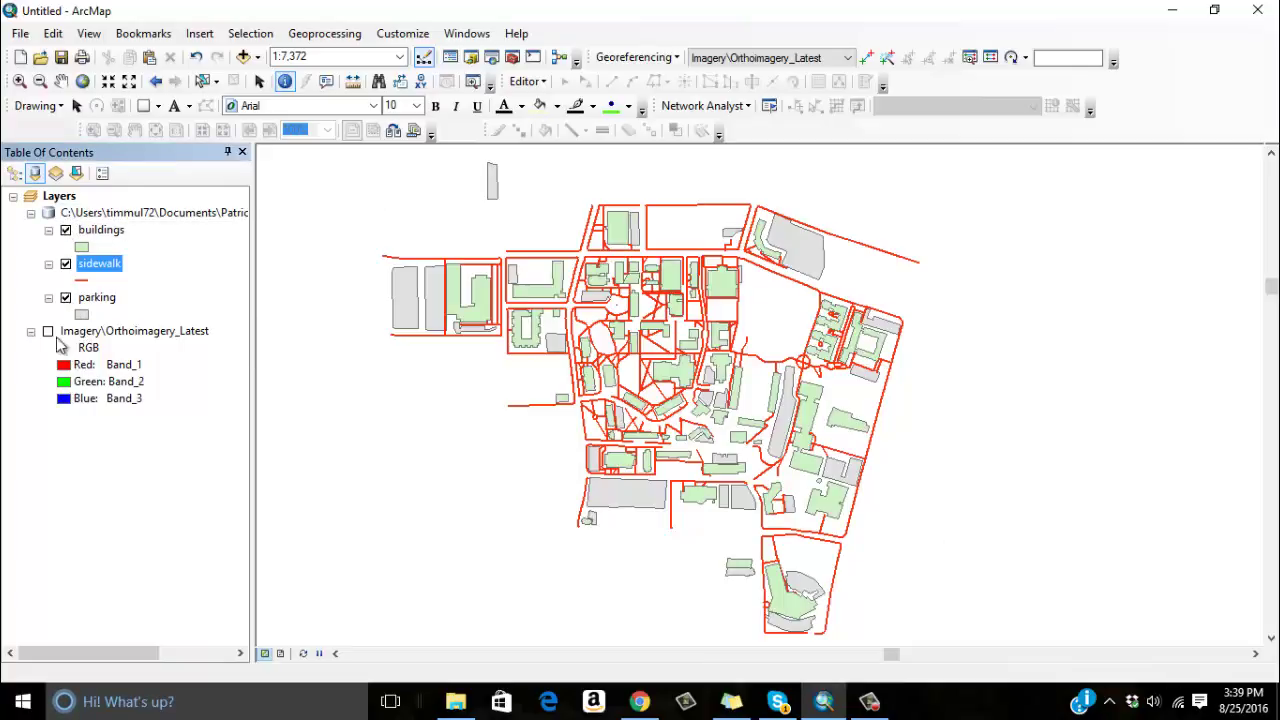
{"action": "left_click", "coordinate": [48, 331]}
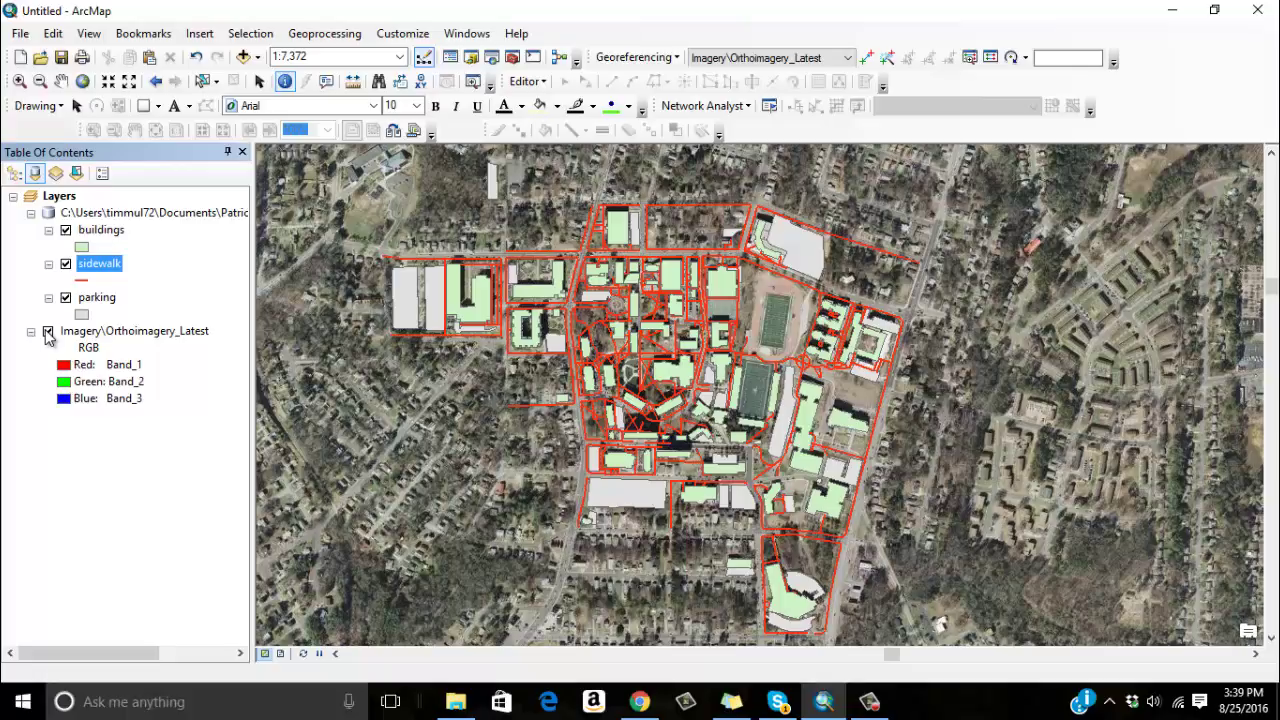
Zoom in on the campus to a scale of about 1:1,171
{"action": "left_click", "coordinate": [19, 81]}
{"action": "left_click_drag", "start_coordinate": [391, 274], "coordinate": [435, 334]}
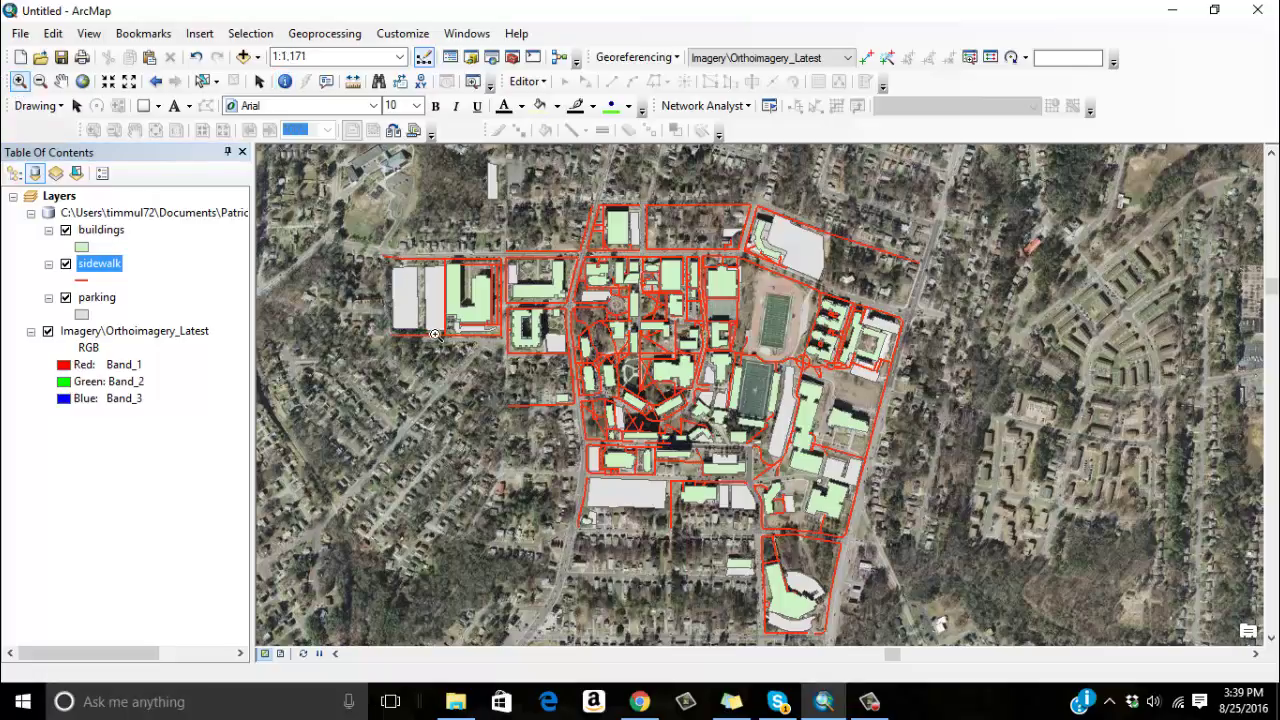